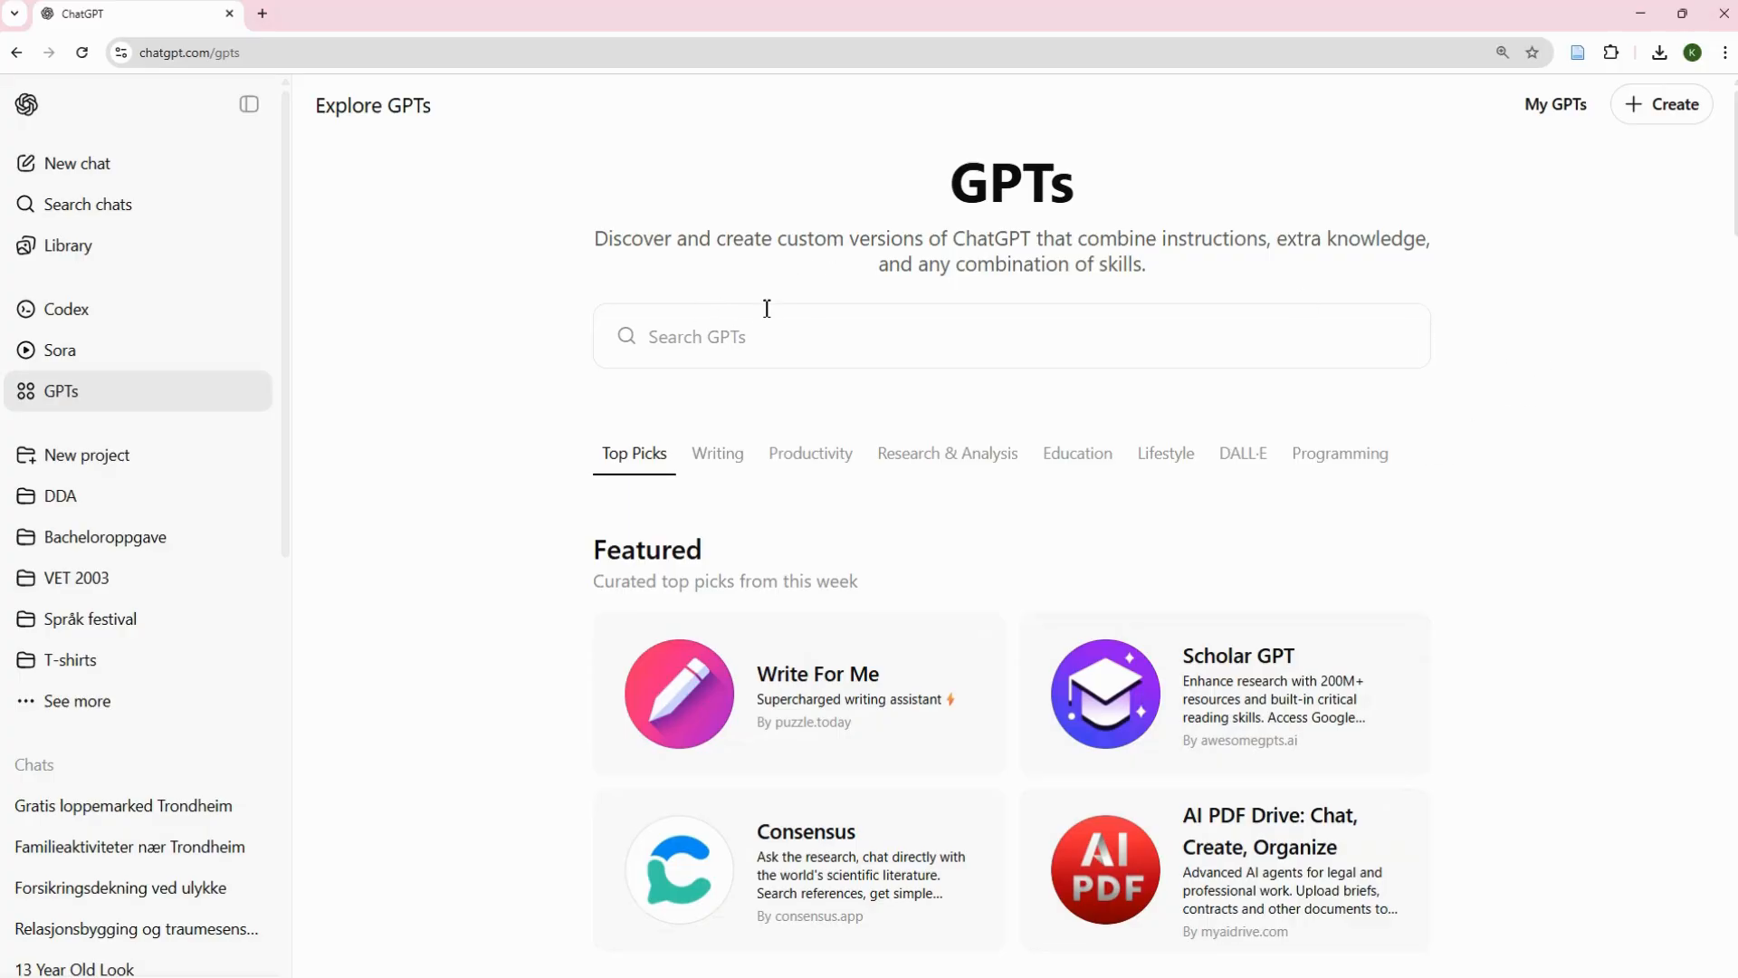
Look through the featured and trending GPTs under Top Picks on the Explore GPTs page
scroll(1456, 566, down, 2)
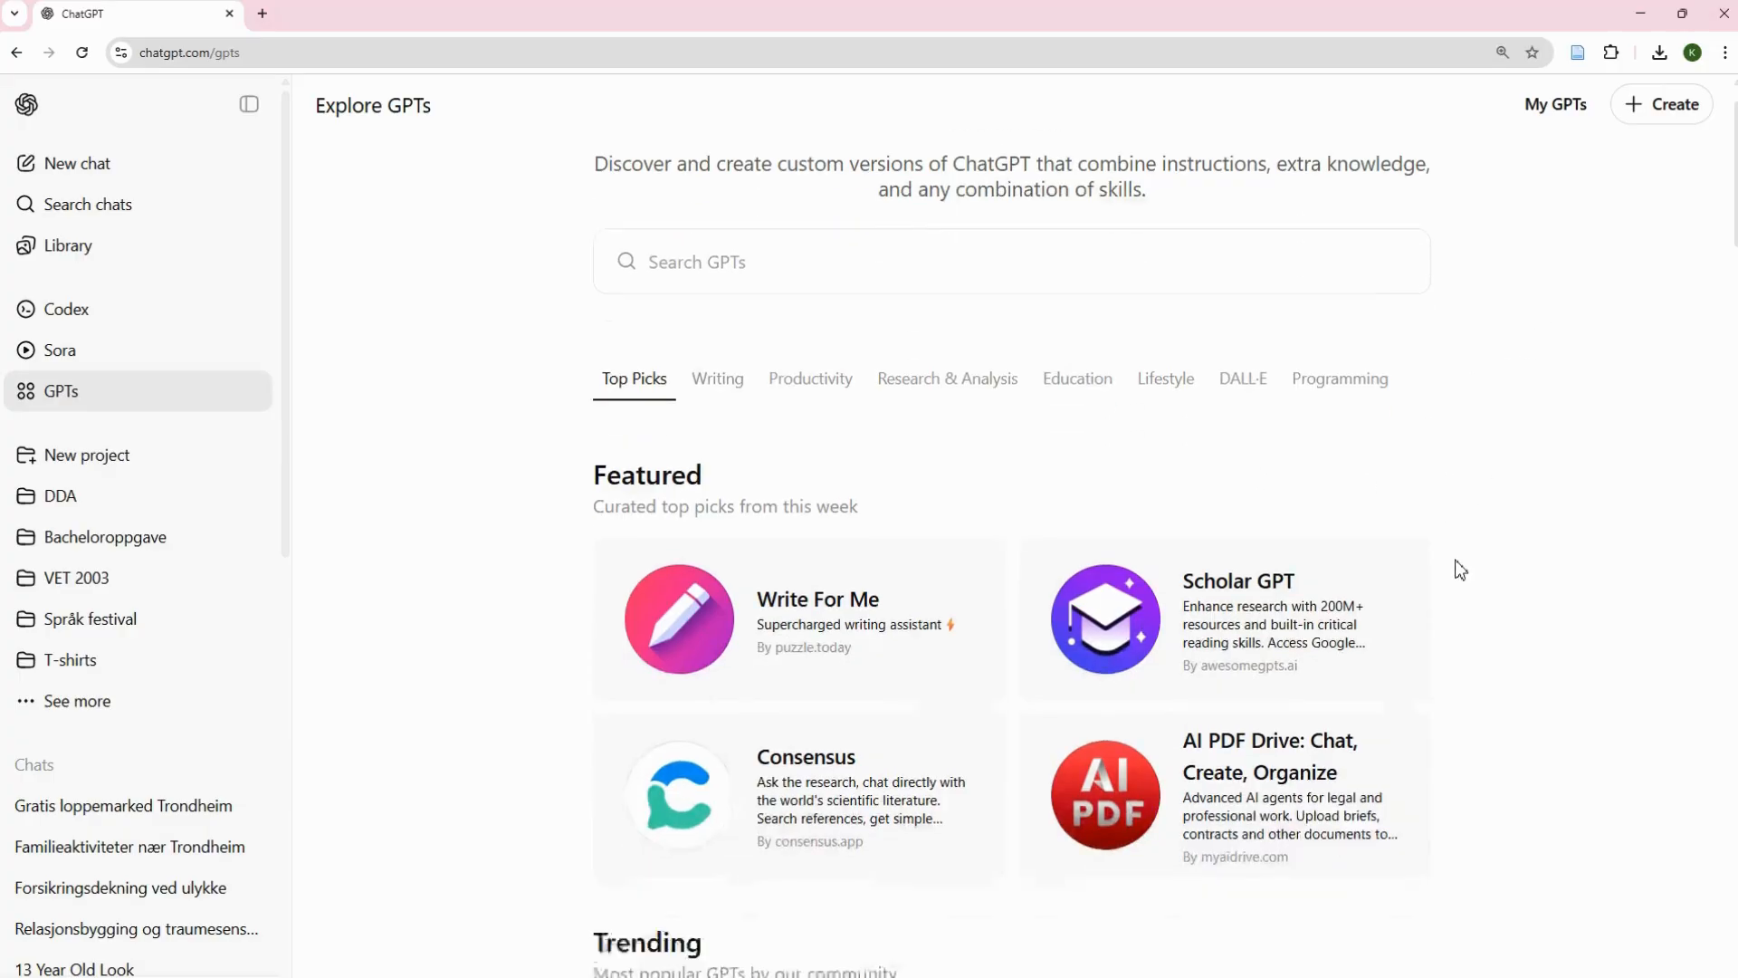
scroll(1456, 556, up, 2)
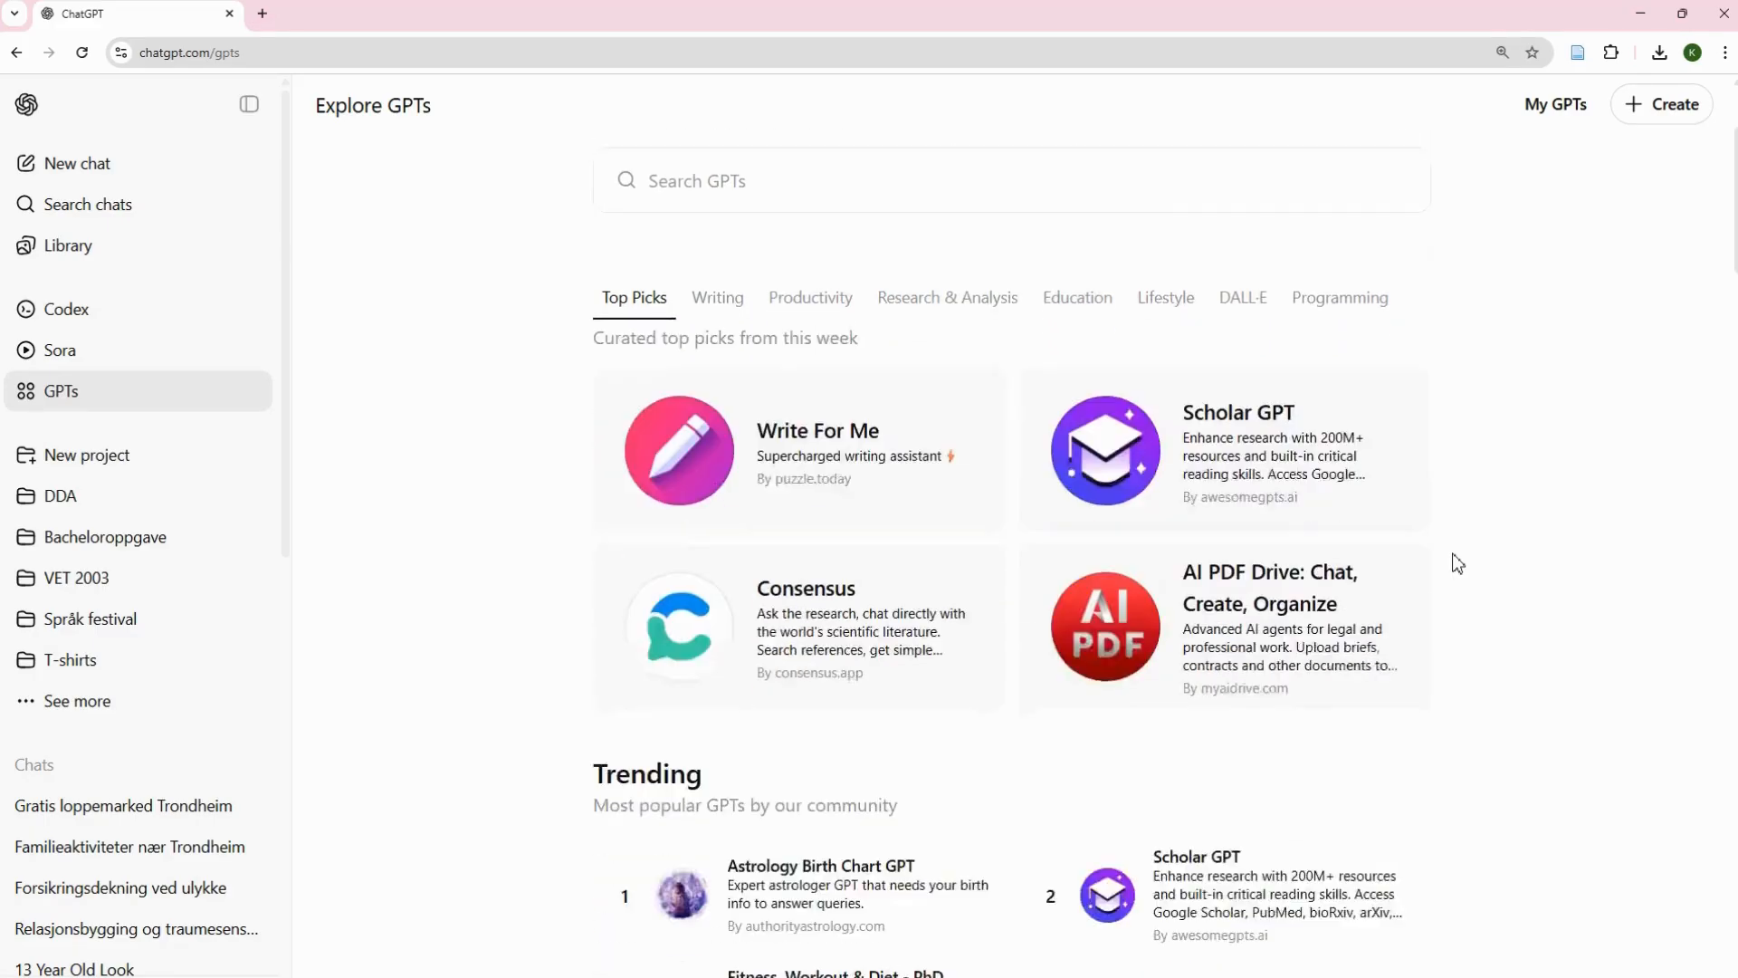
scroll(1455, 558, down, 2)
scroll(1455, 557, down, 3)
scroll(1454, 556, up, 1)
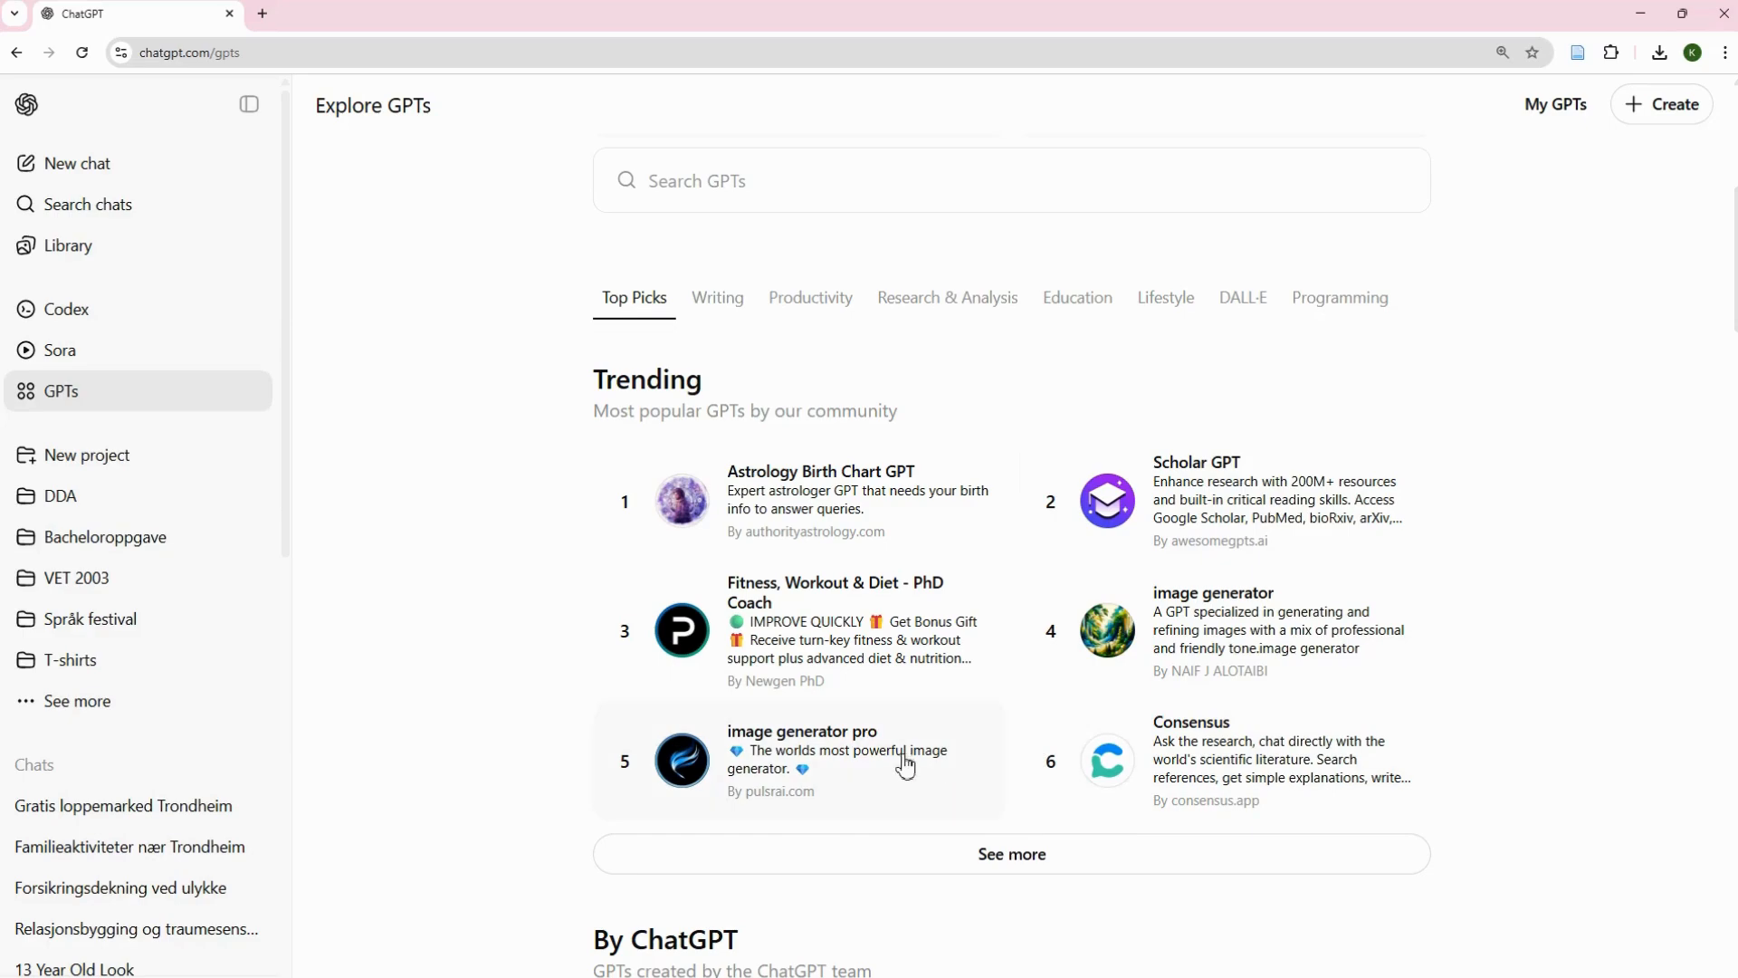
Go to the Writing category of GPTs, expand its full list and look through the entries
scroll(1308, 752, up, 7)
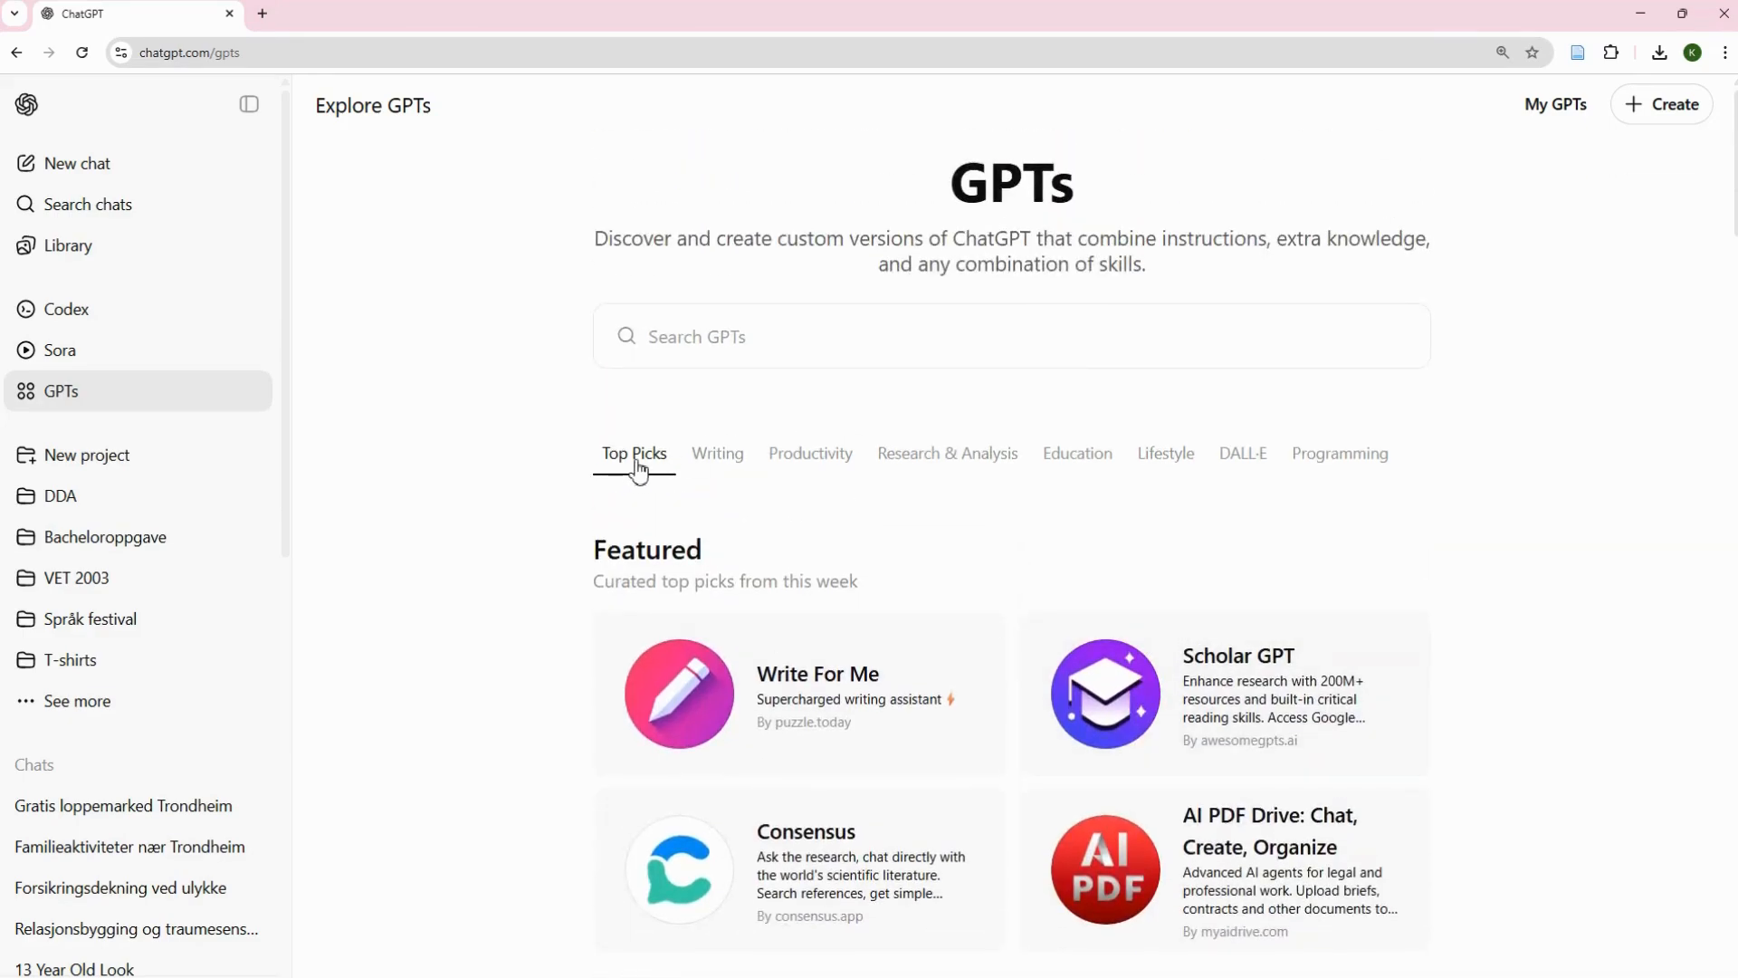
click(716, 470)
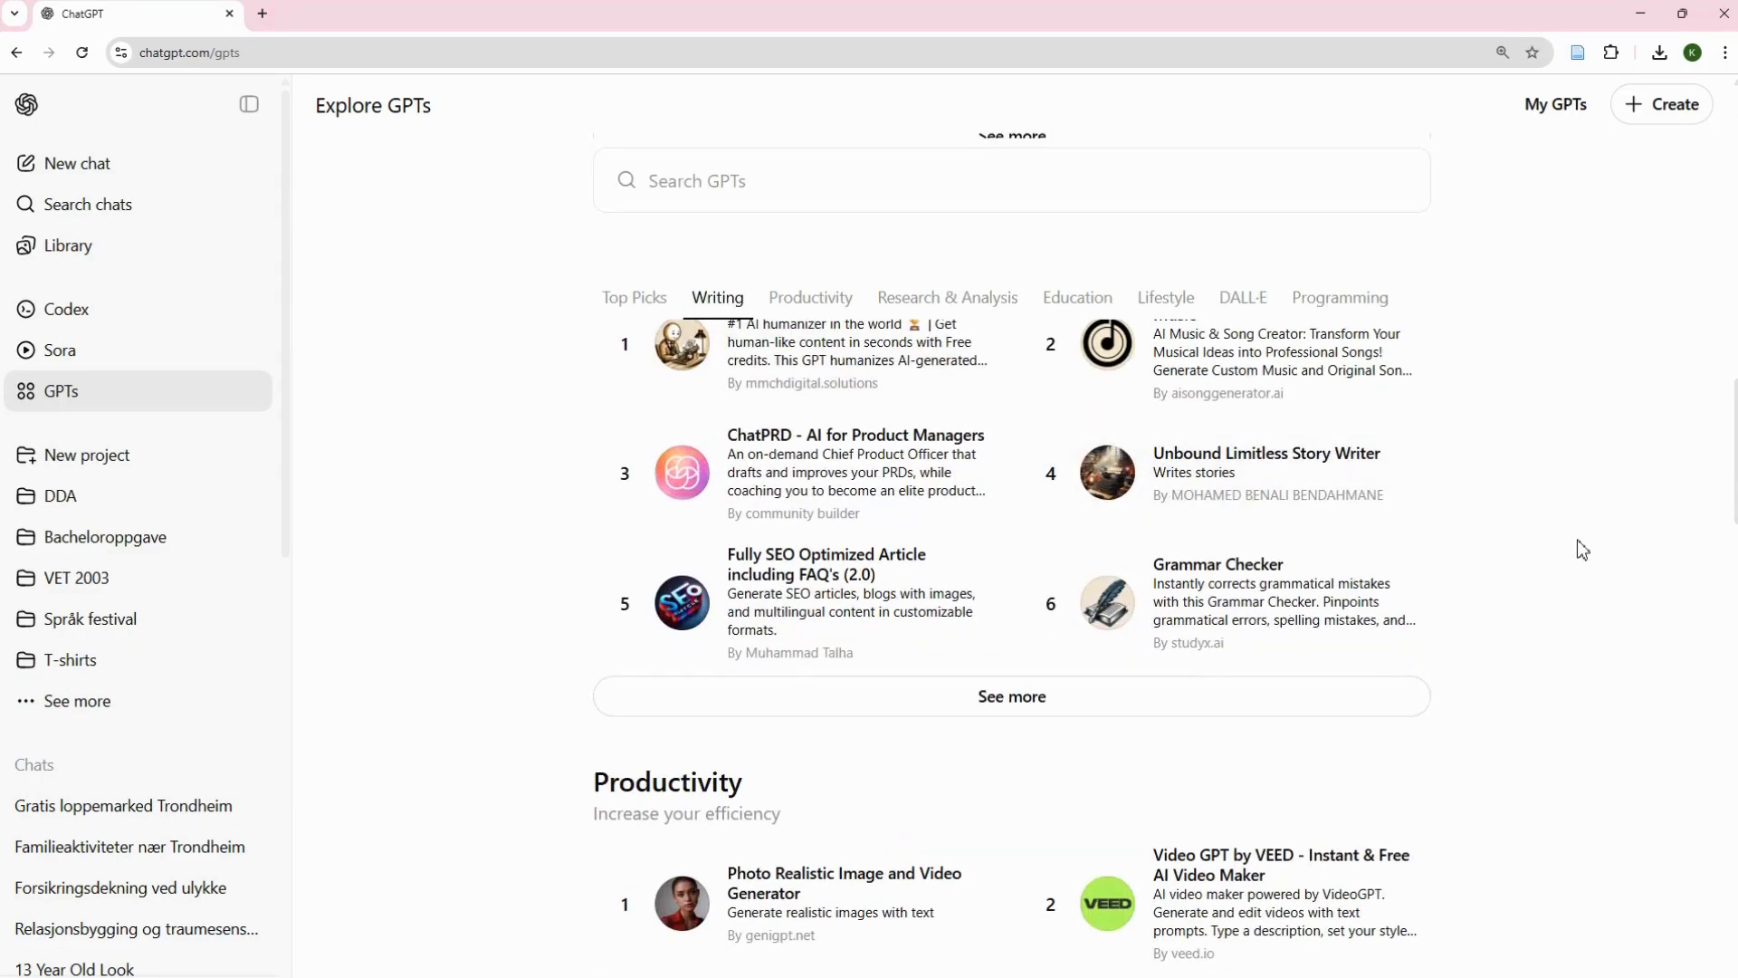
scroll(1527, 575, up, 2)
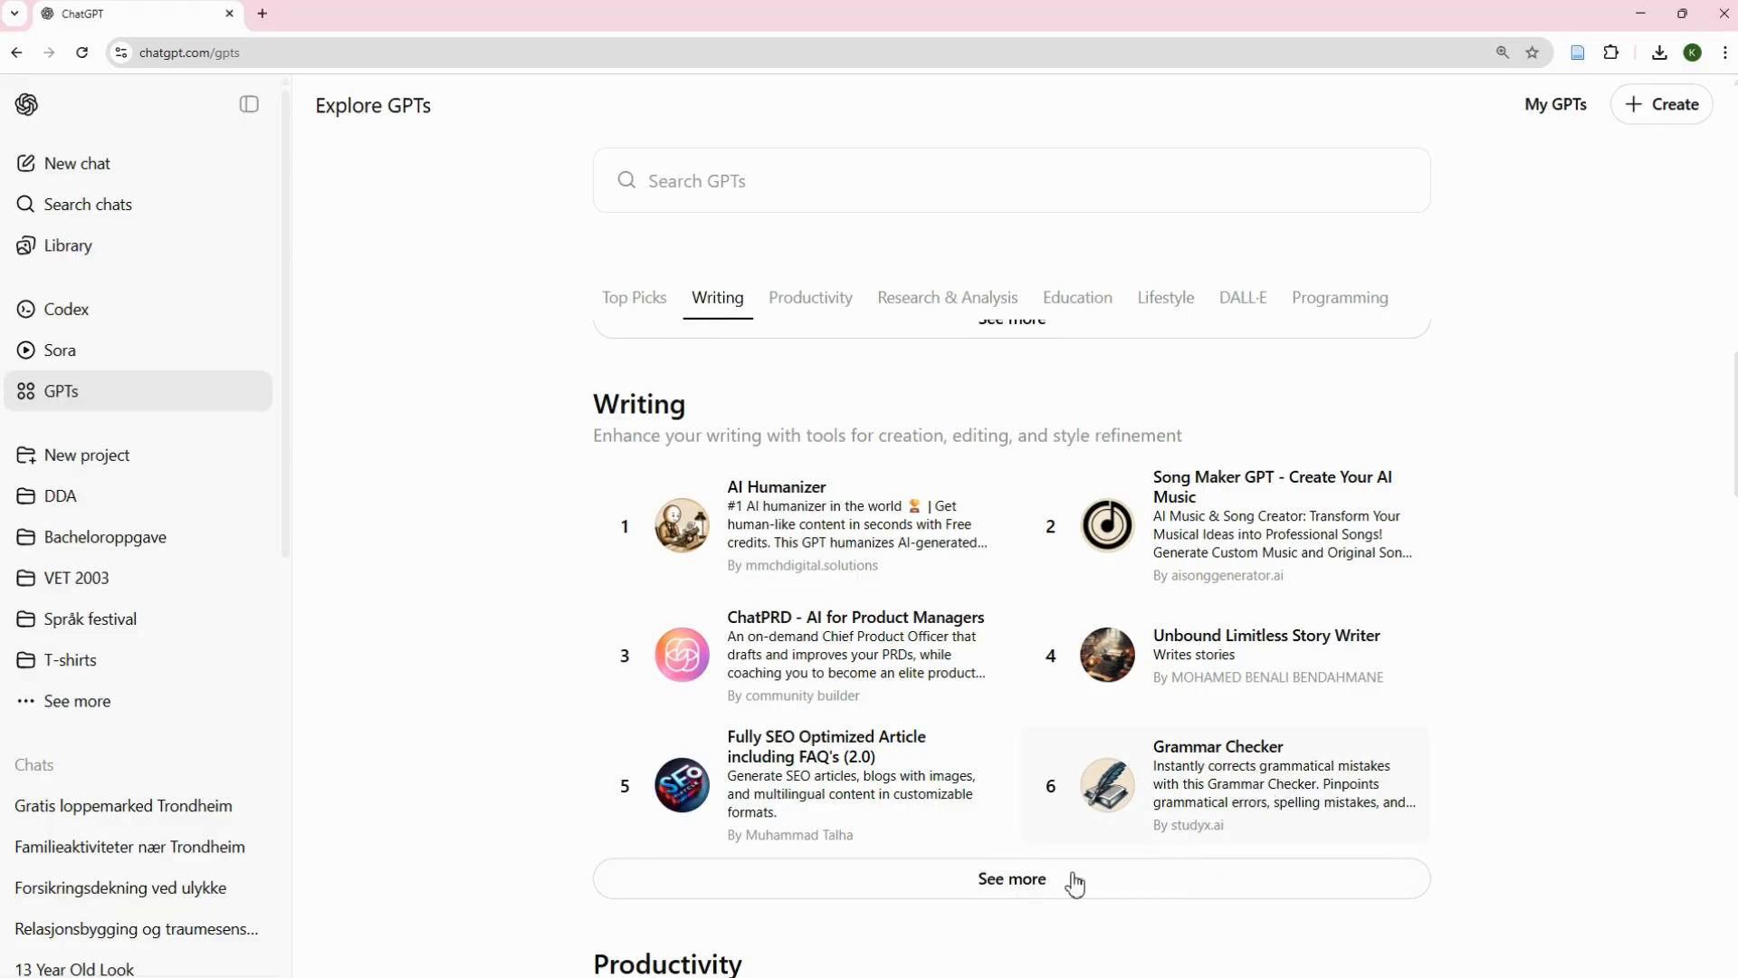
click(1037, 896)
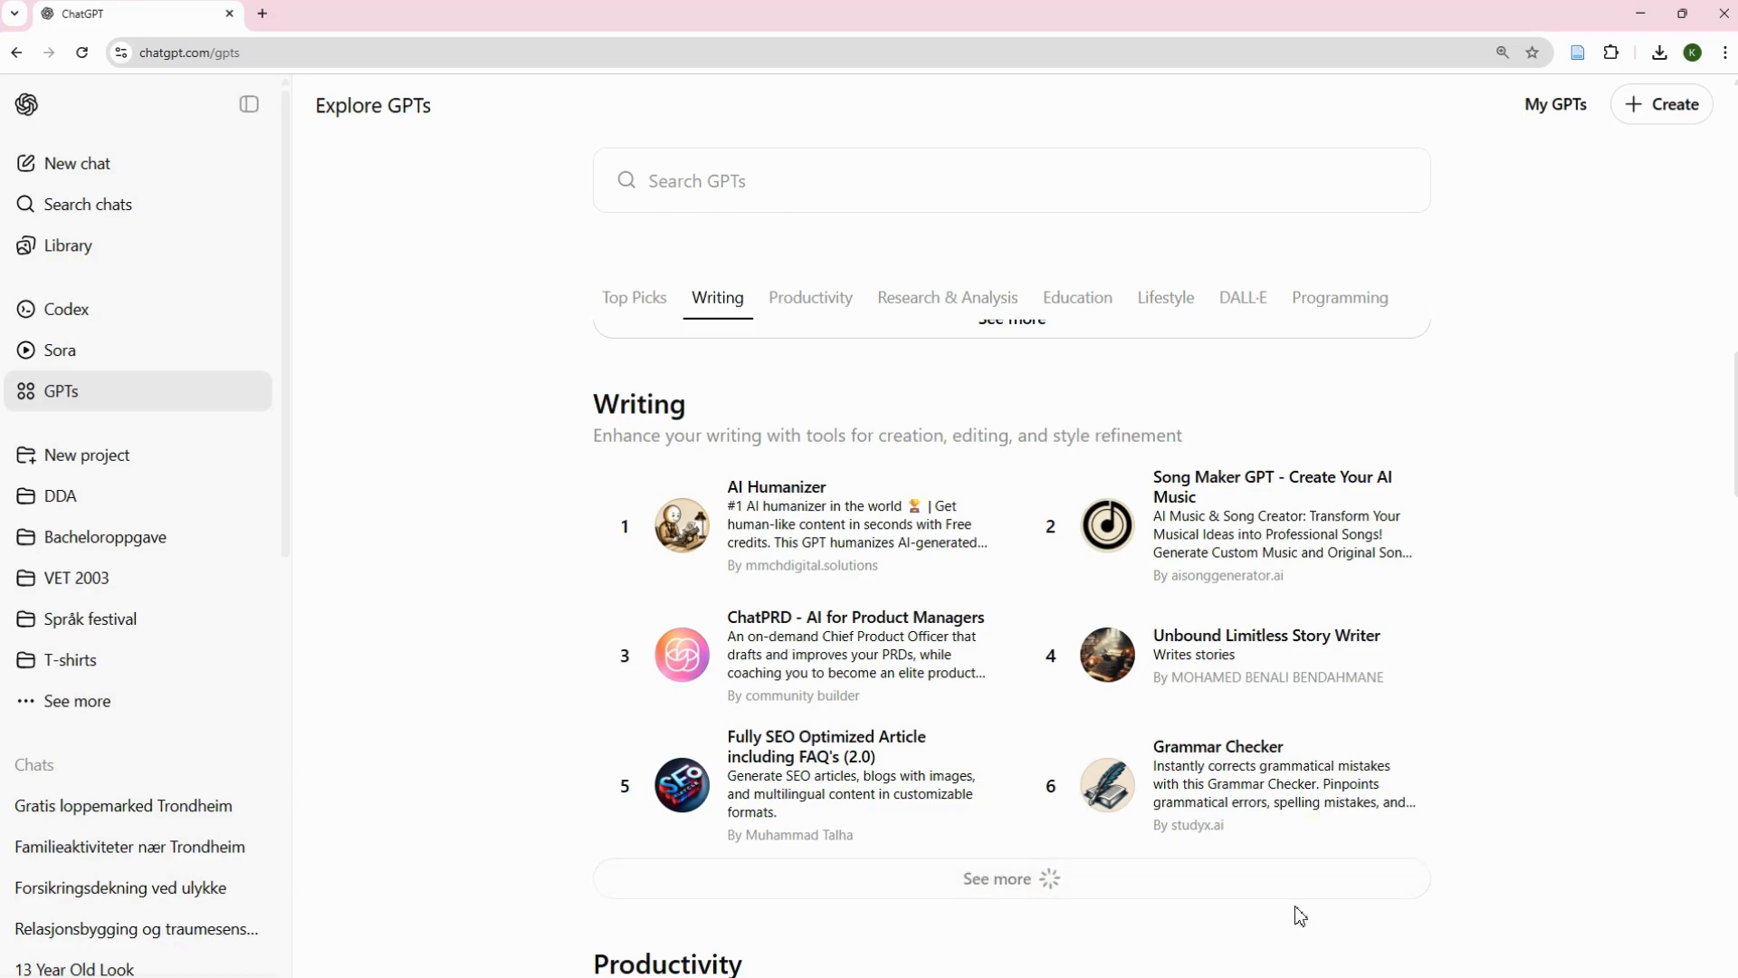
scroll(1376, 905, down, 3)
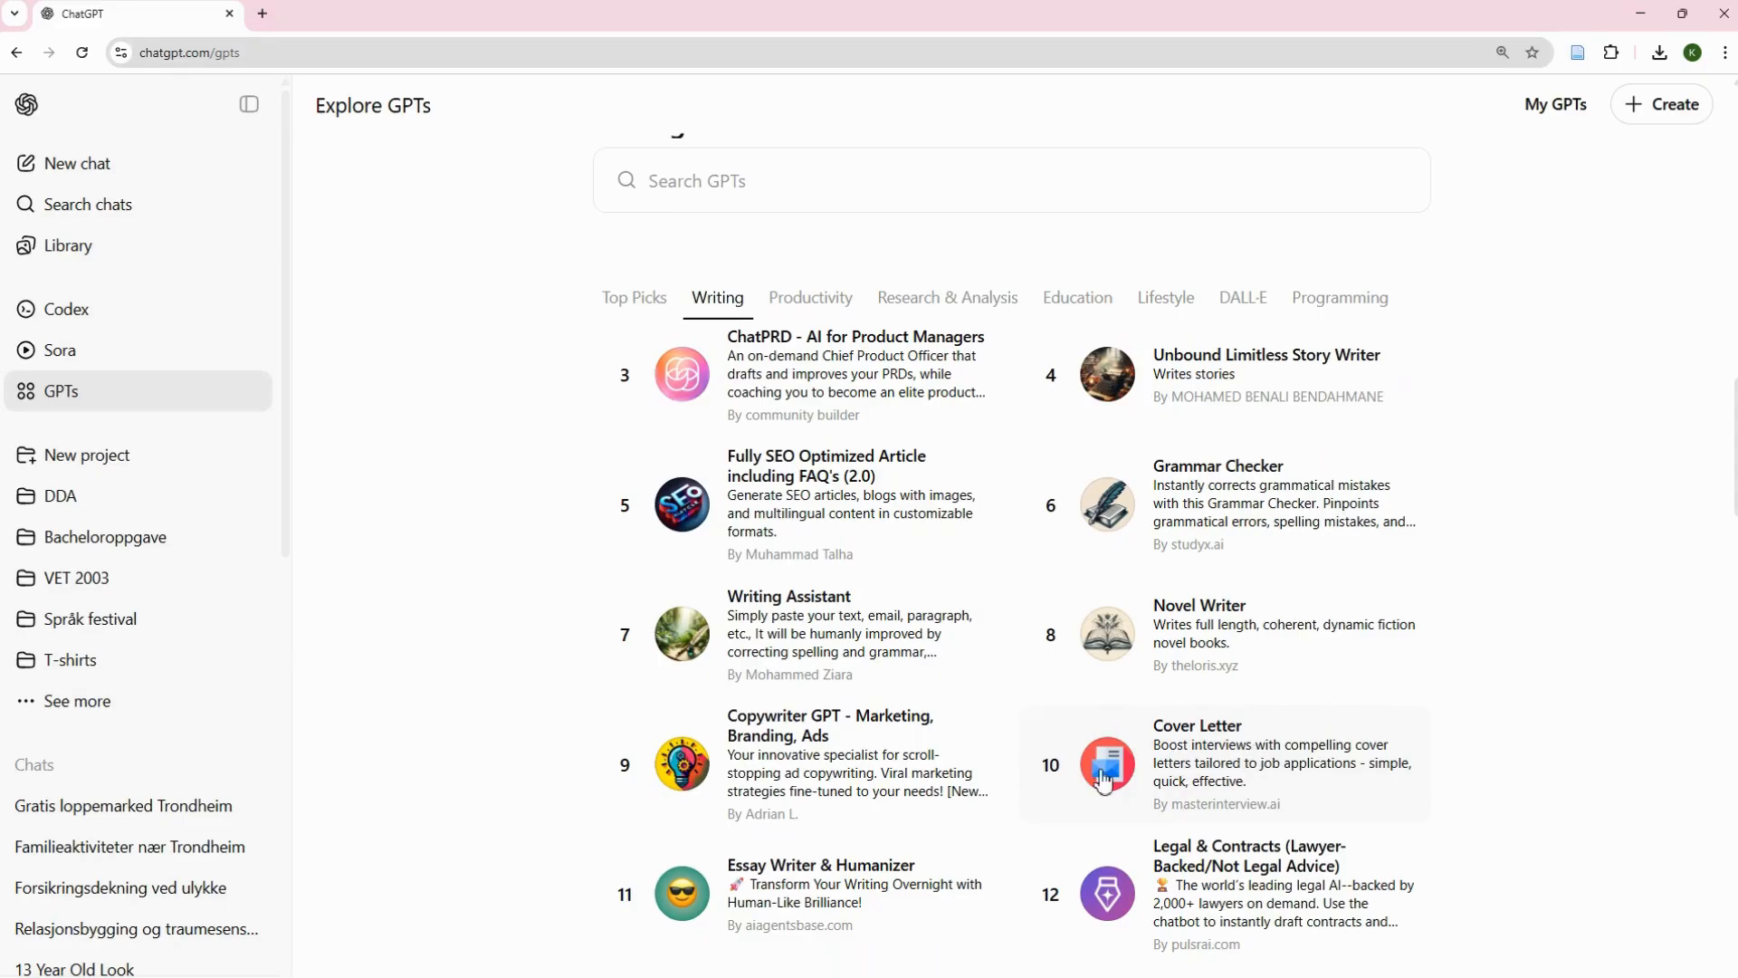
Go to the Productivity category of GPTs, expand its full list and look through the entries
scroll(901, 860, up, 4)
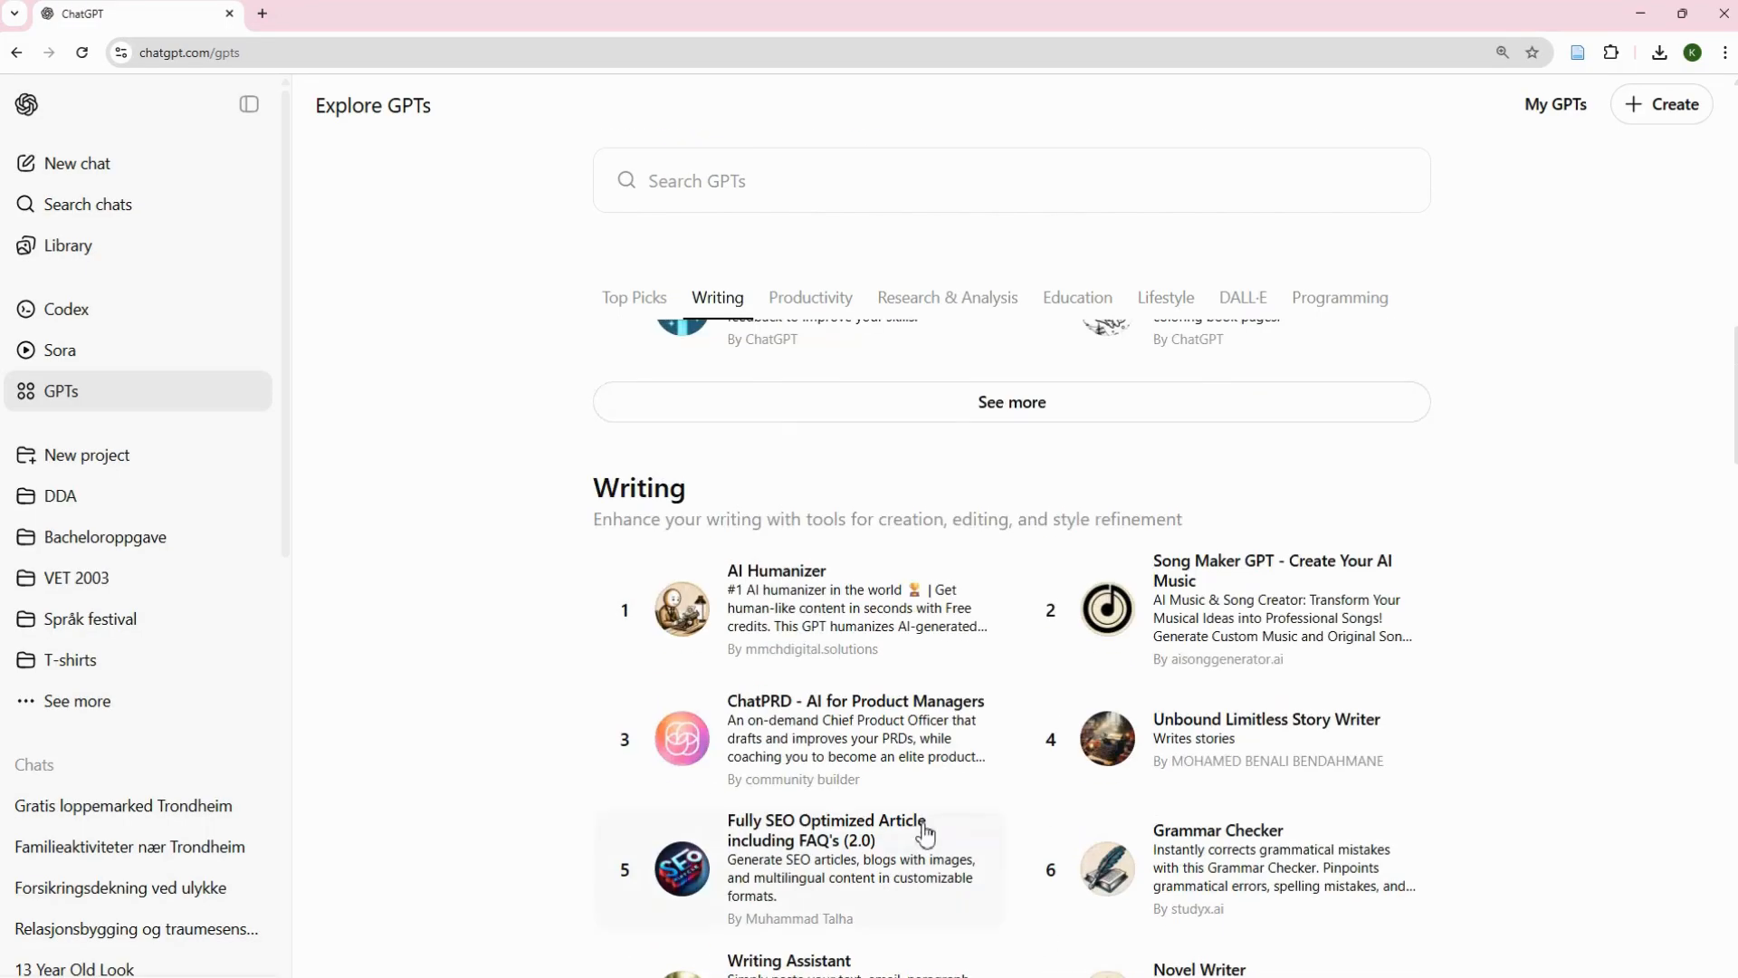
click(806, 310)
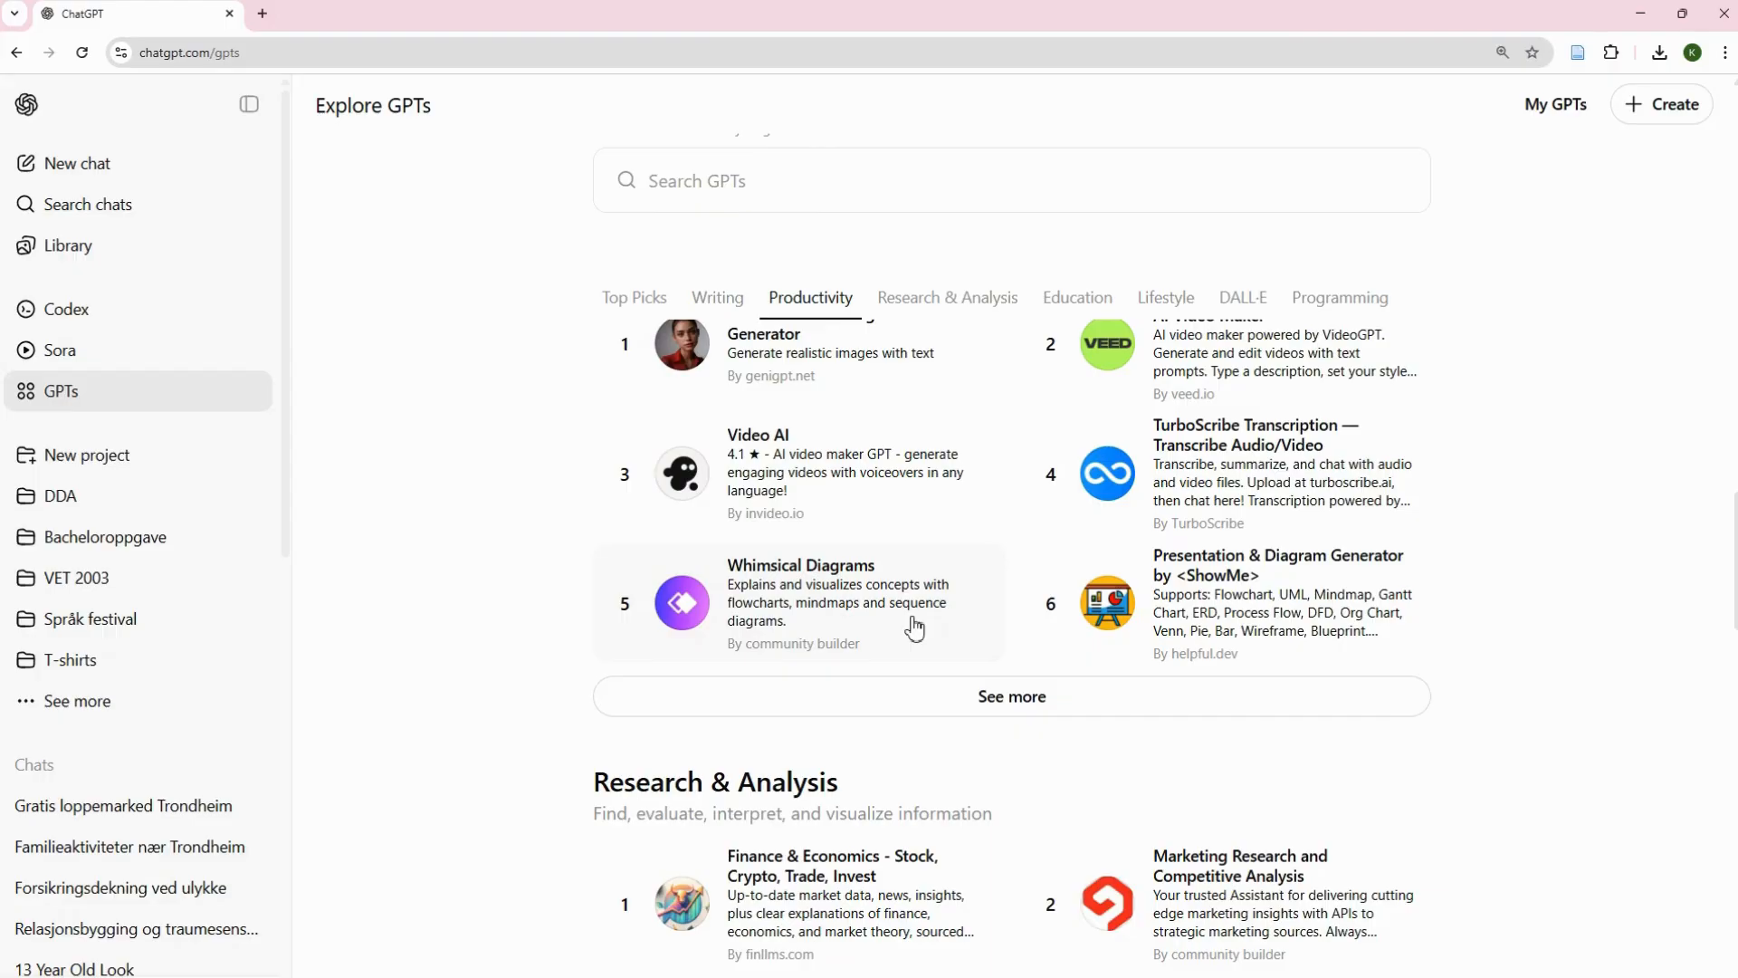
scroll(1441, 804, up, 3)
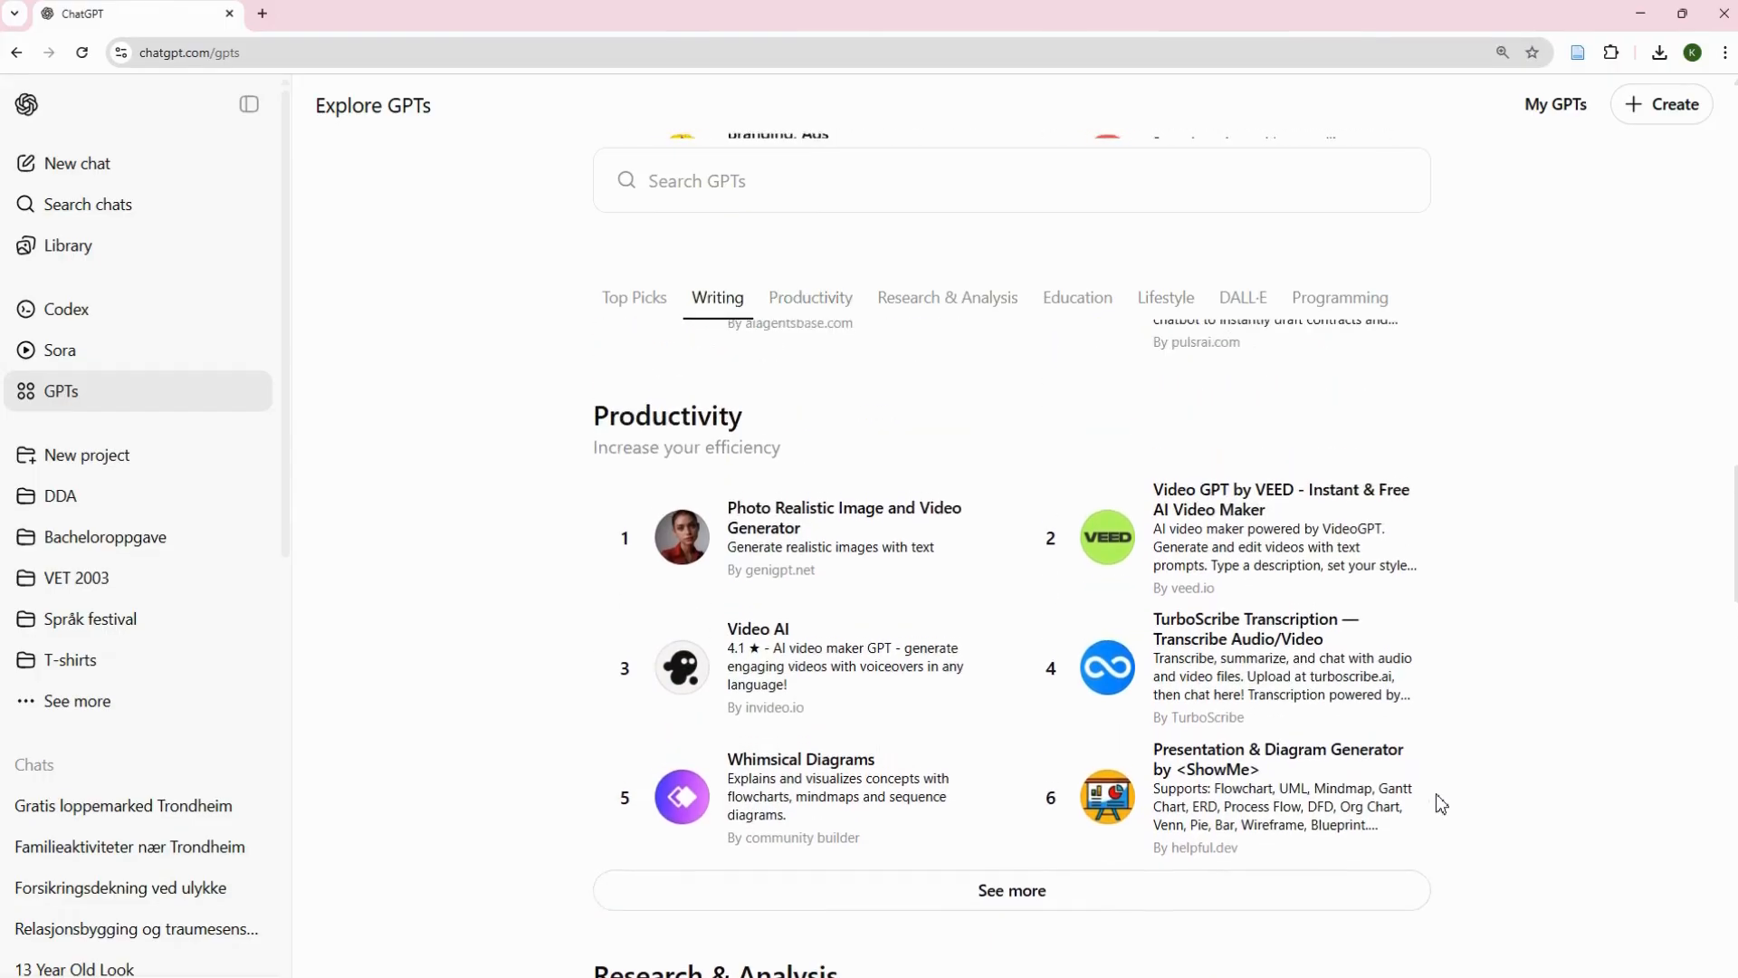
scroll(1441, 803, up, 1)
scroll(1441, 804, down, 1)
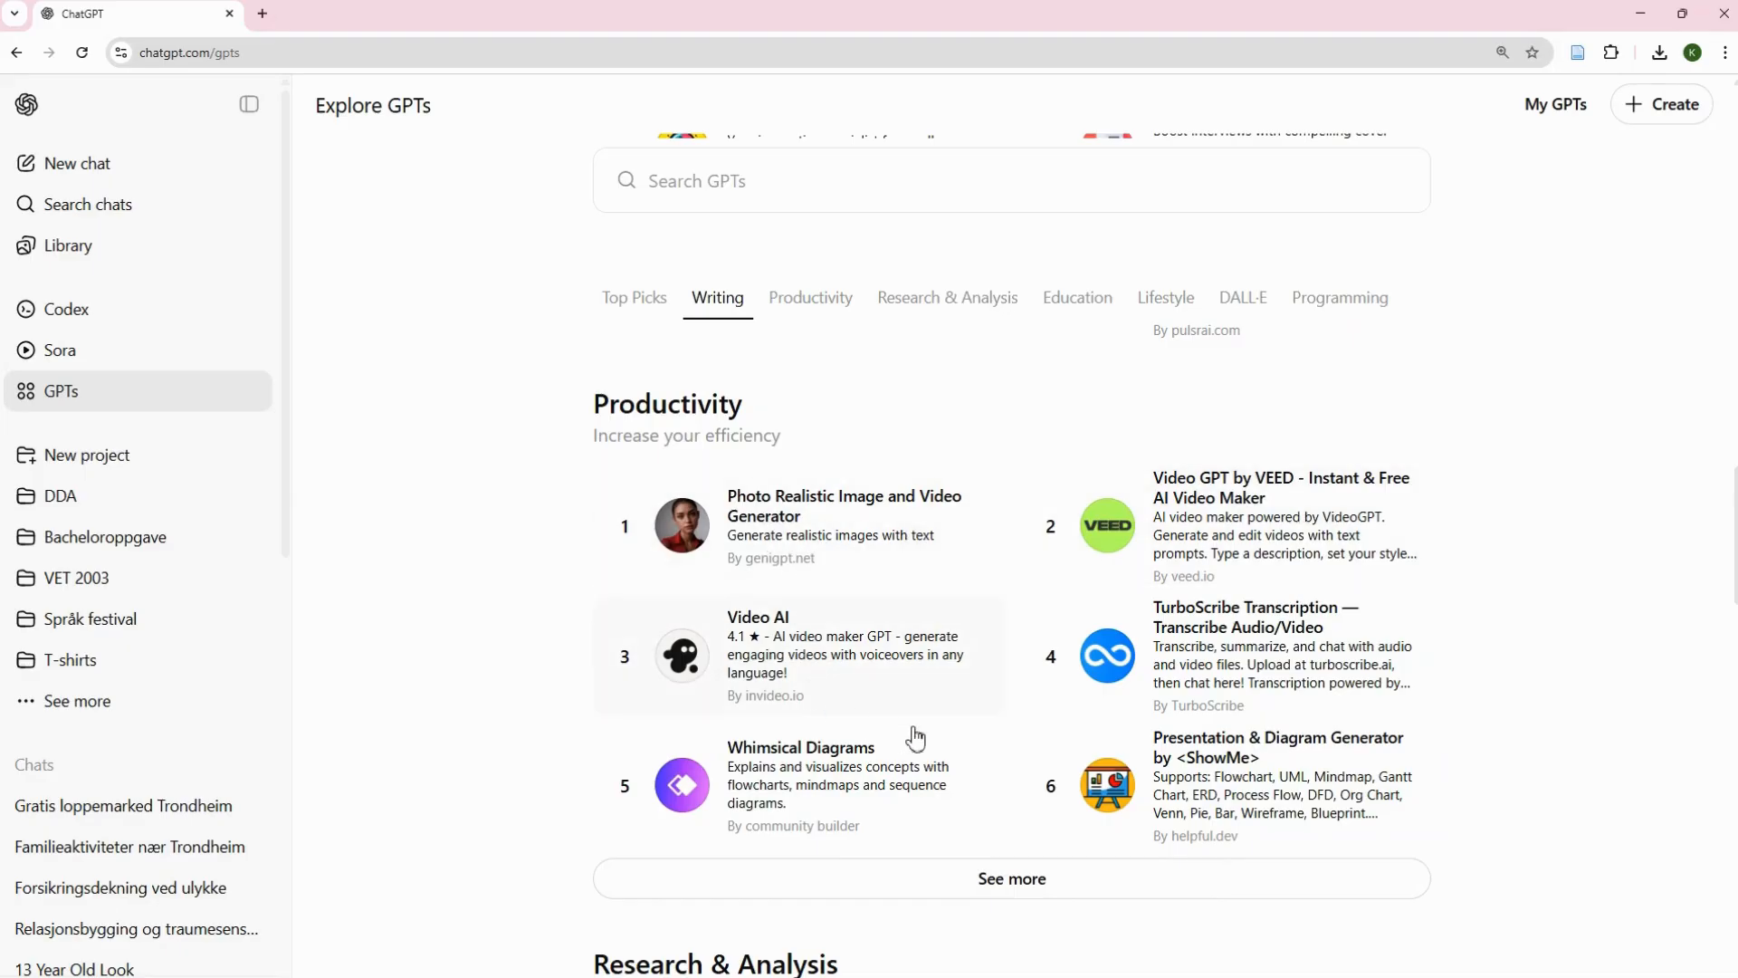
click(1001, 876)
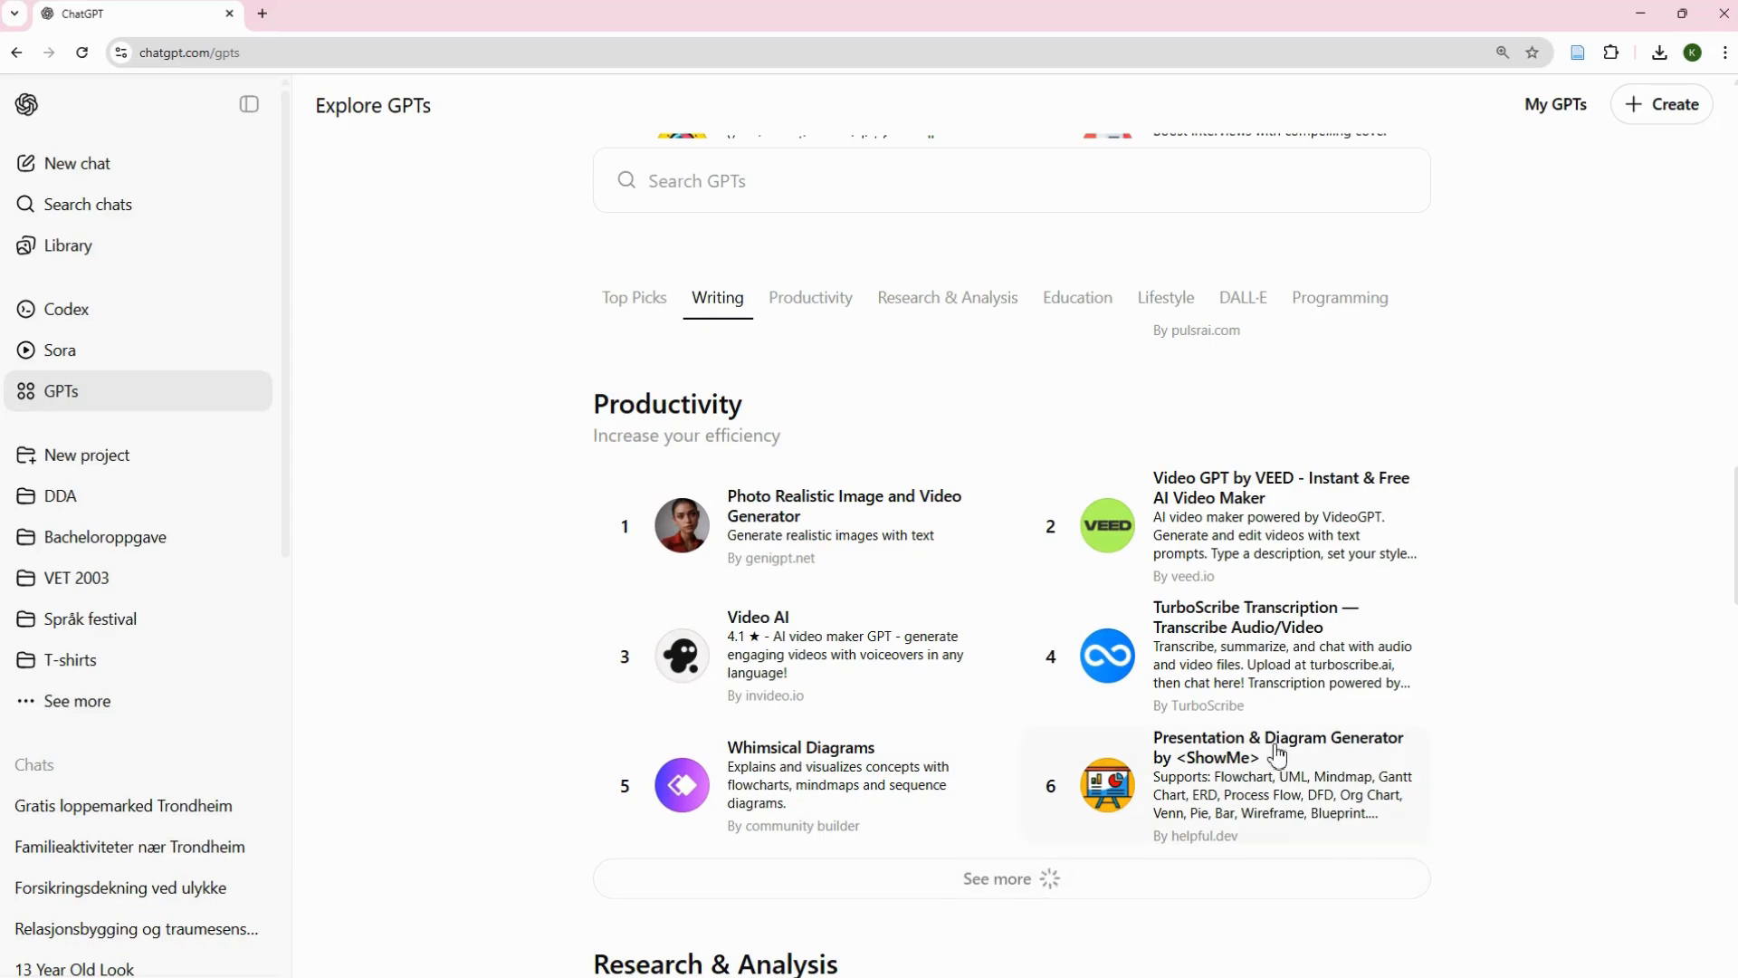
scroll(1307, 756, down, 2)
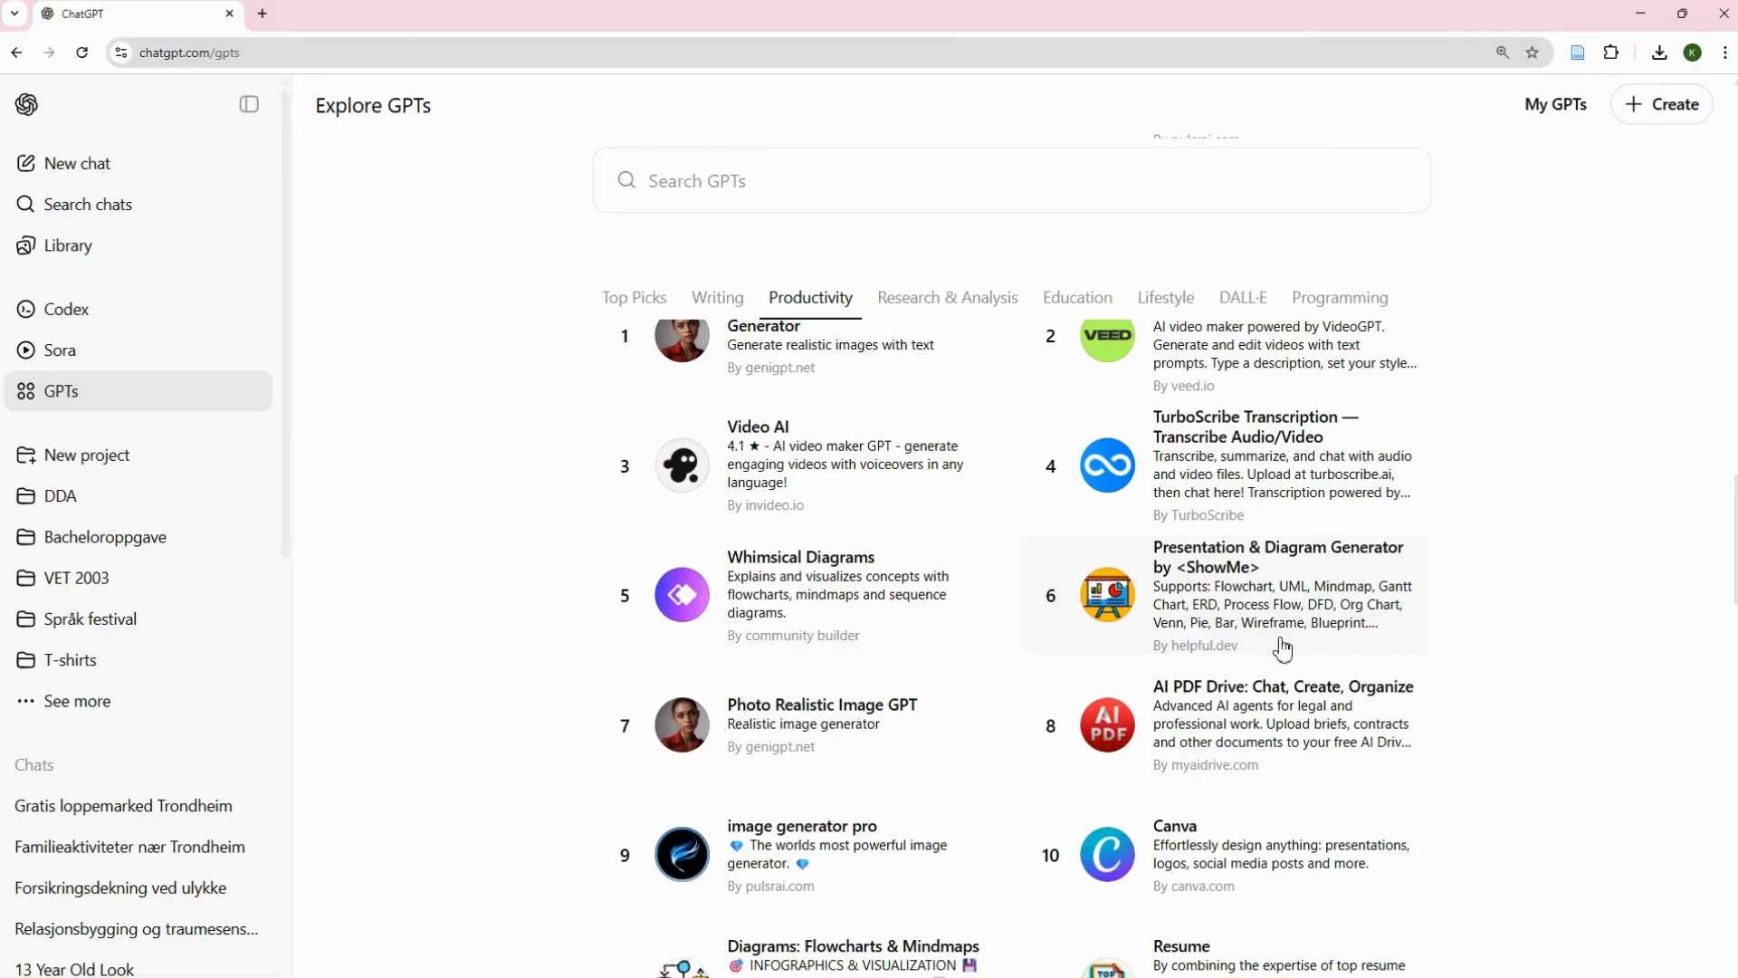
scroll(1290, 729, down, 1)
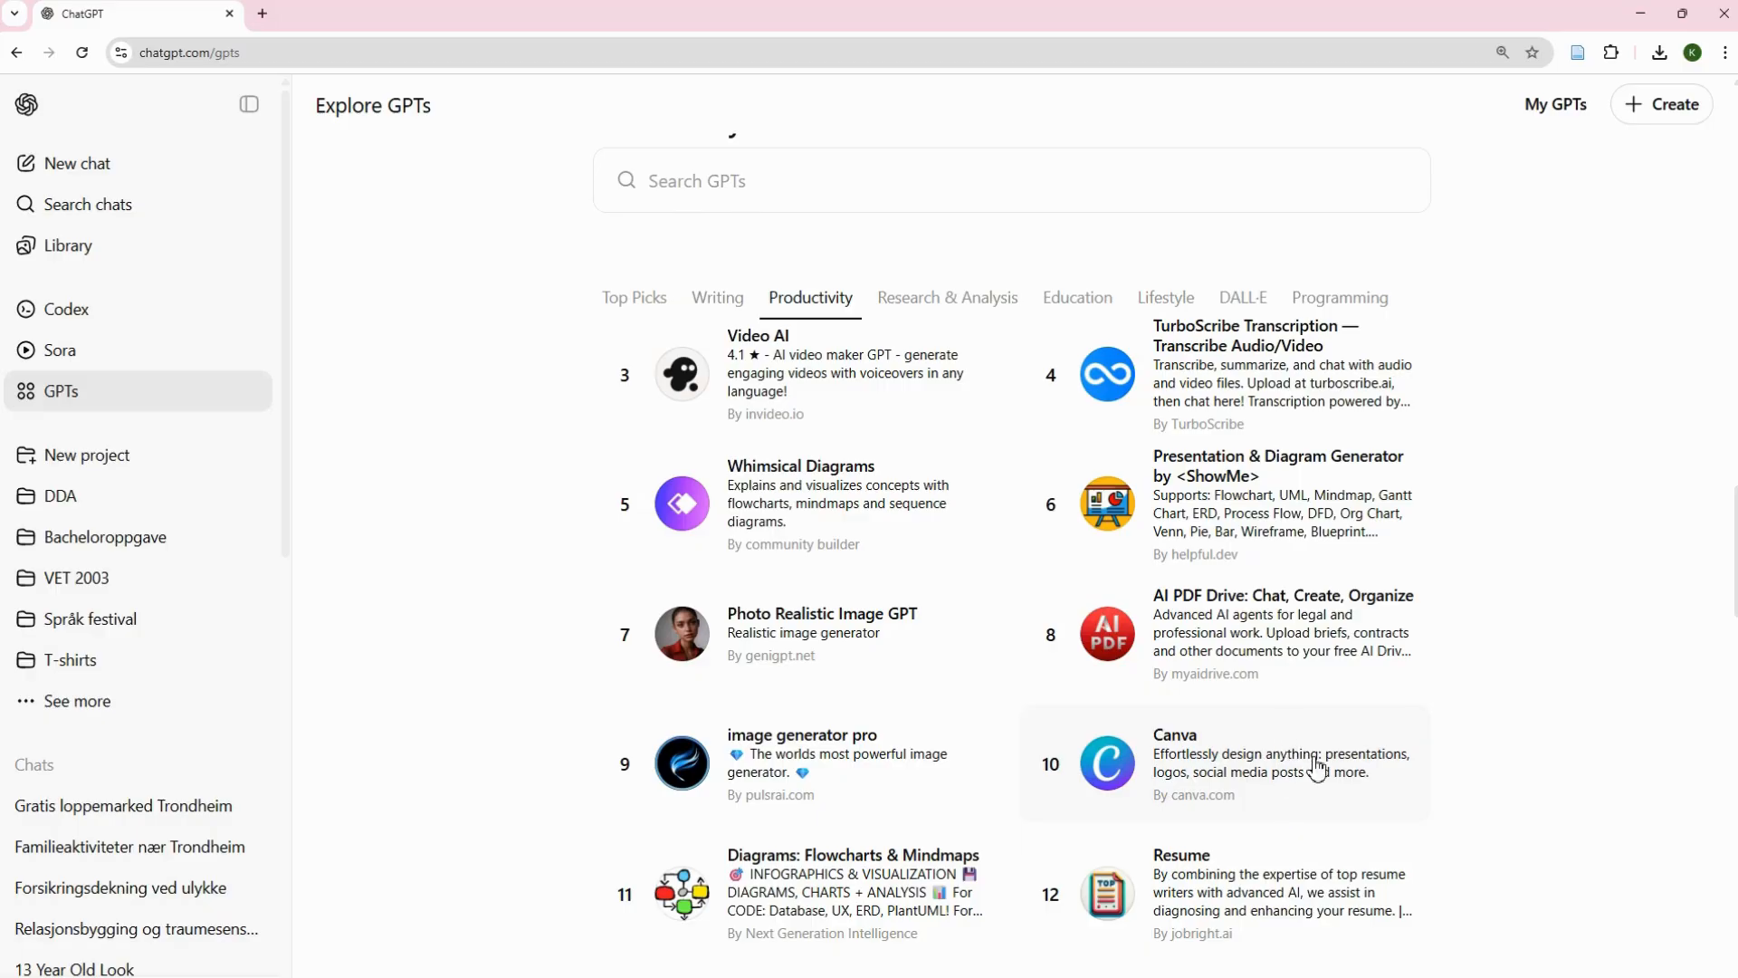
Go to the Research & Analysis category of GPTs, expand its full list and look through the entries
scroll(1319, 768, up, 5)
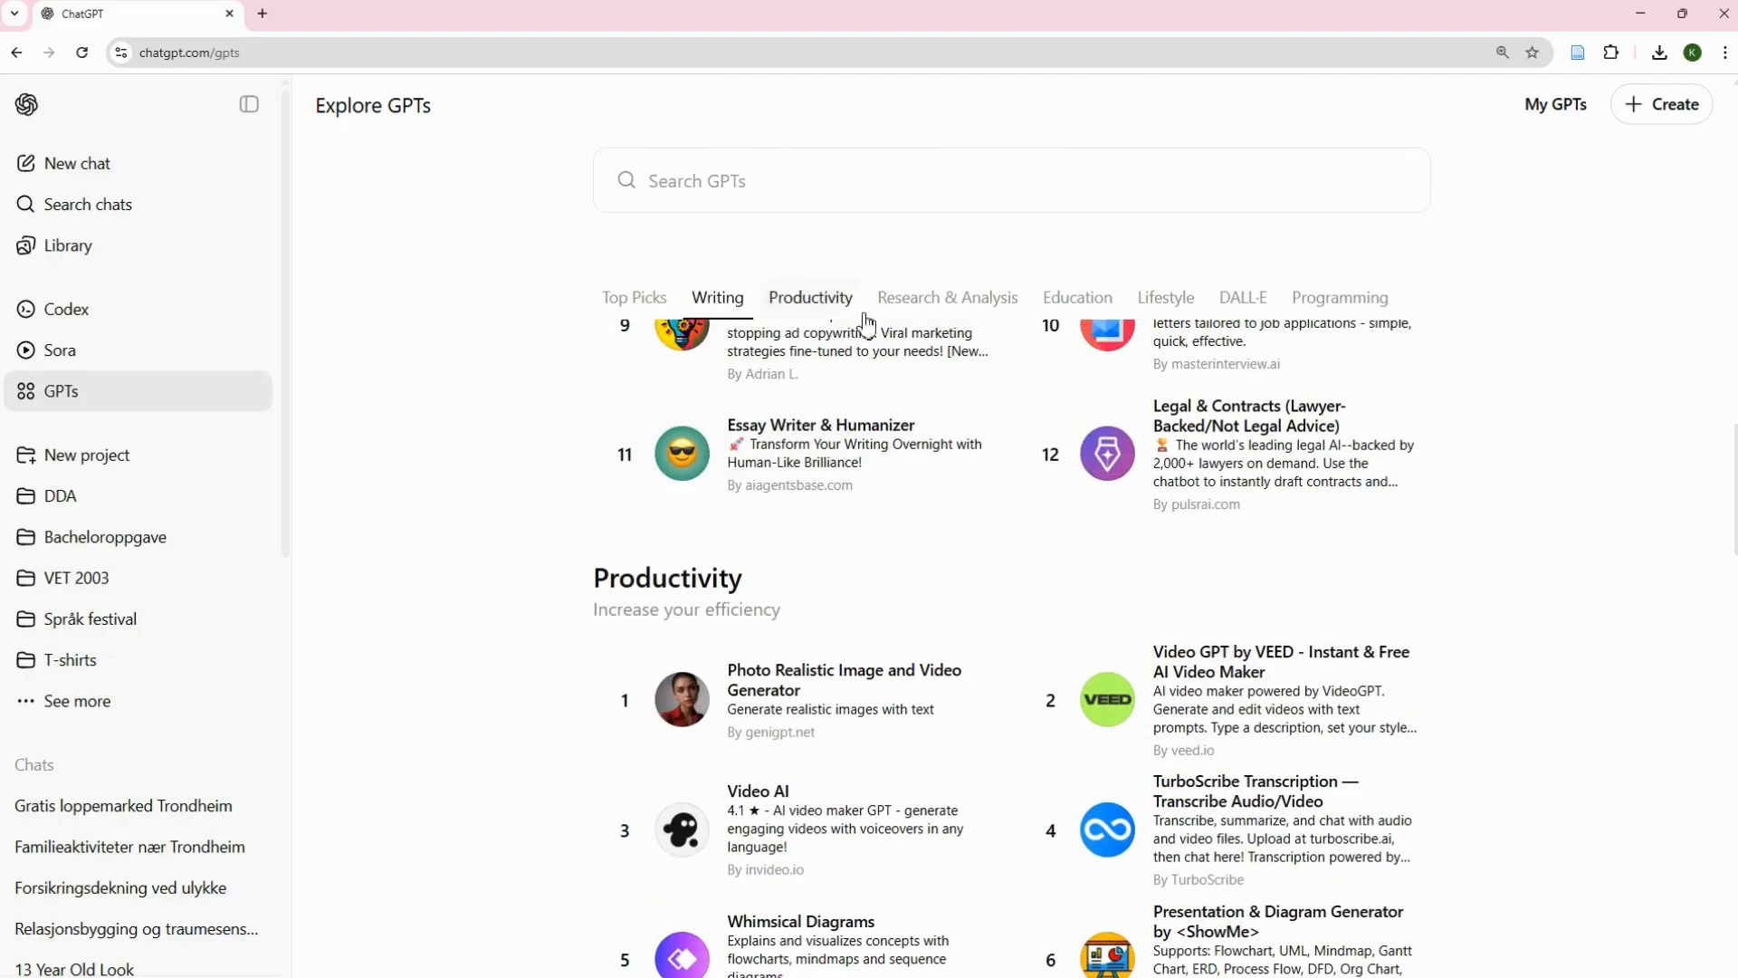
click(957, 308)
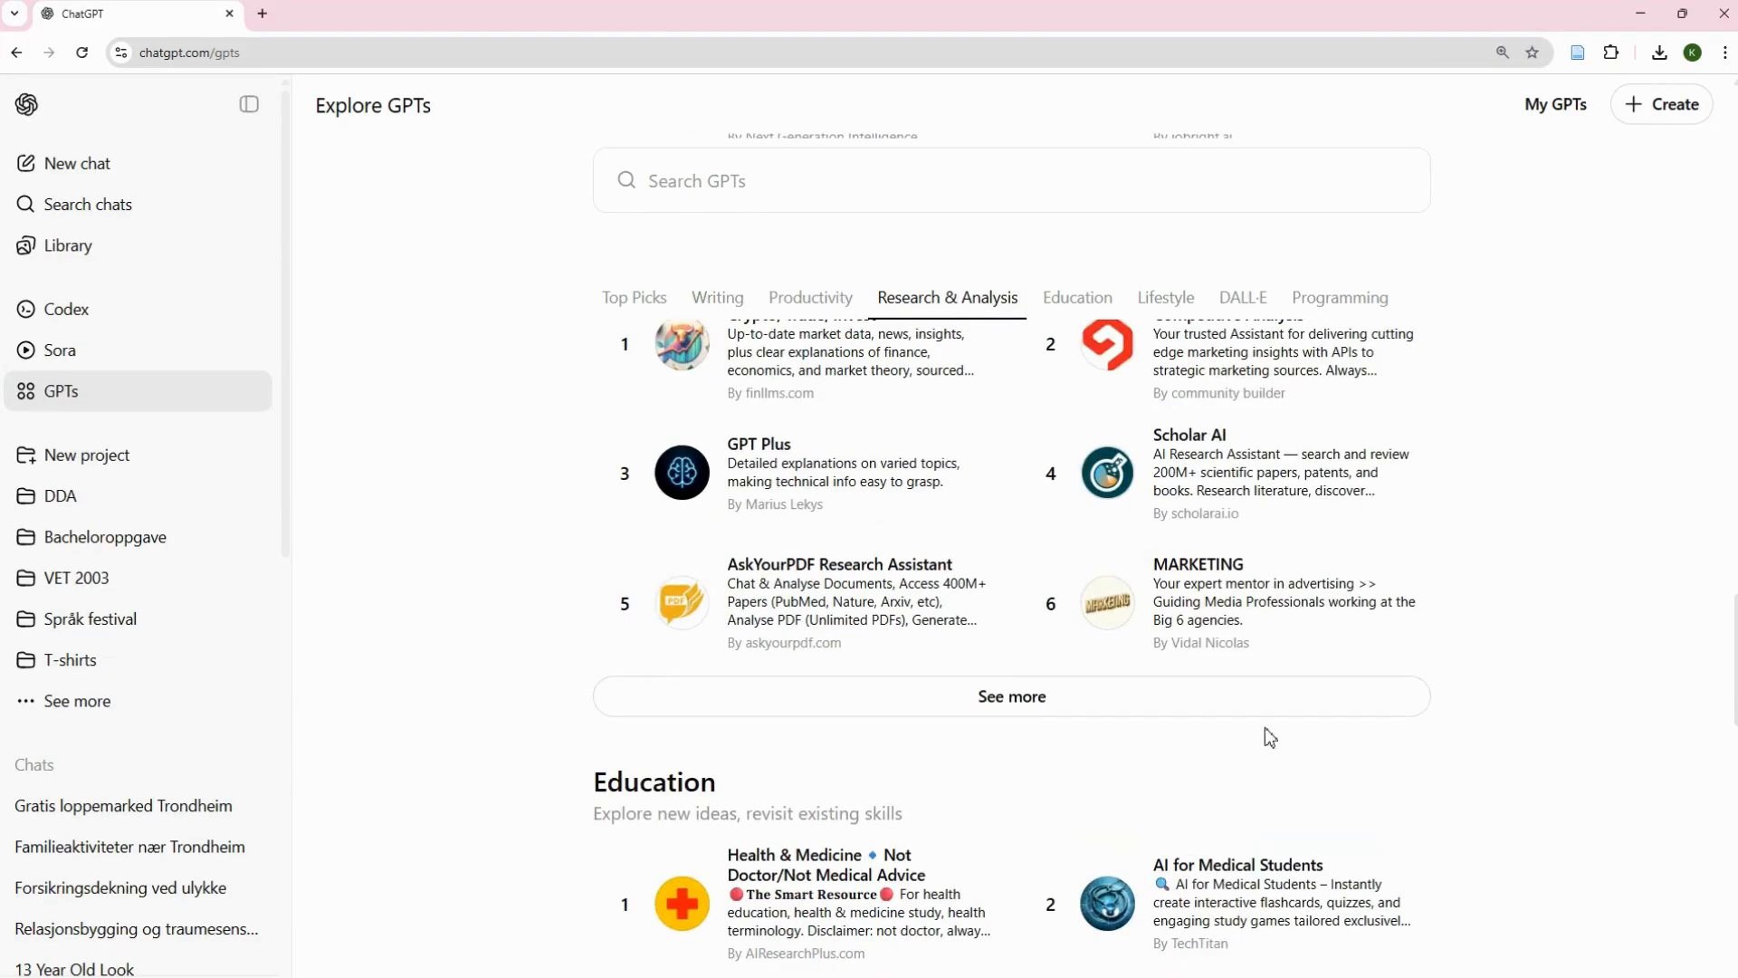
scroll(1343, 727, up, 2)
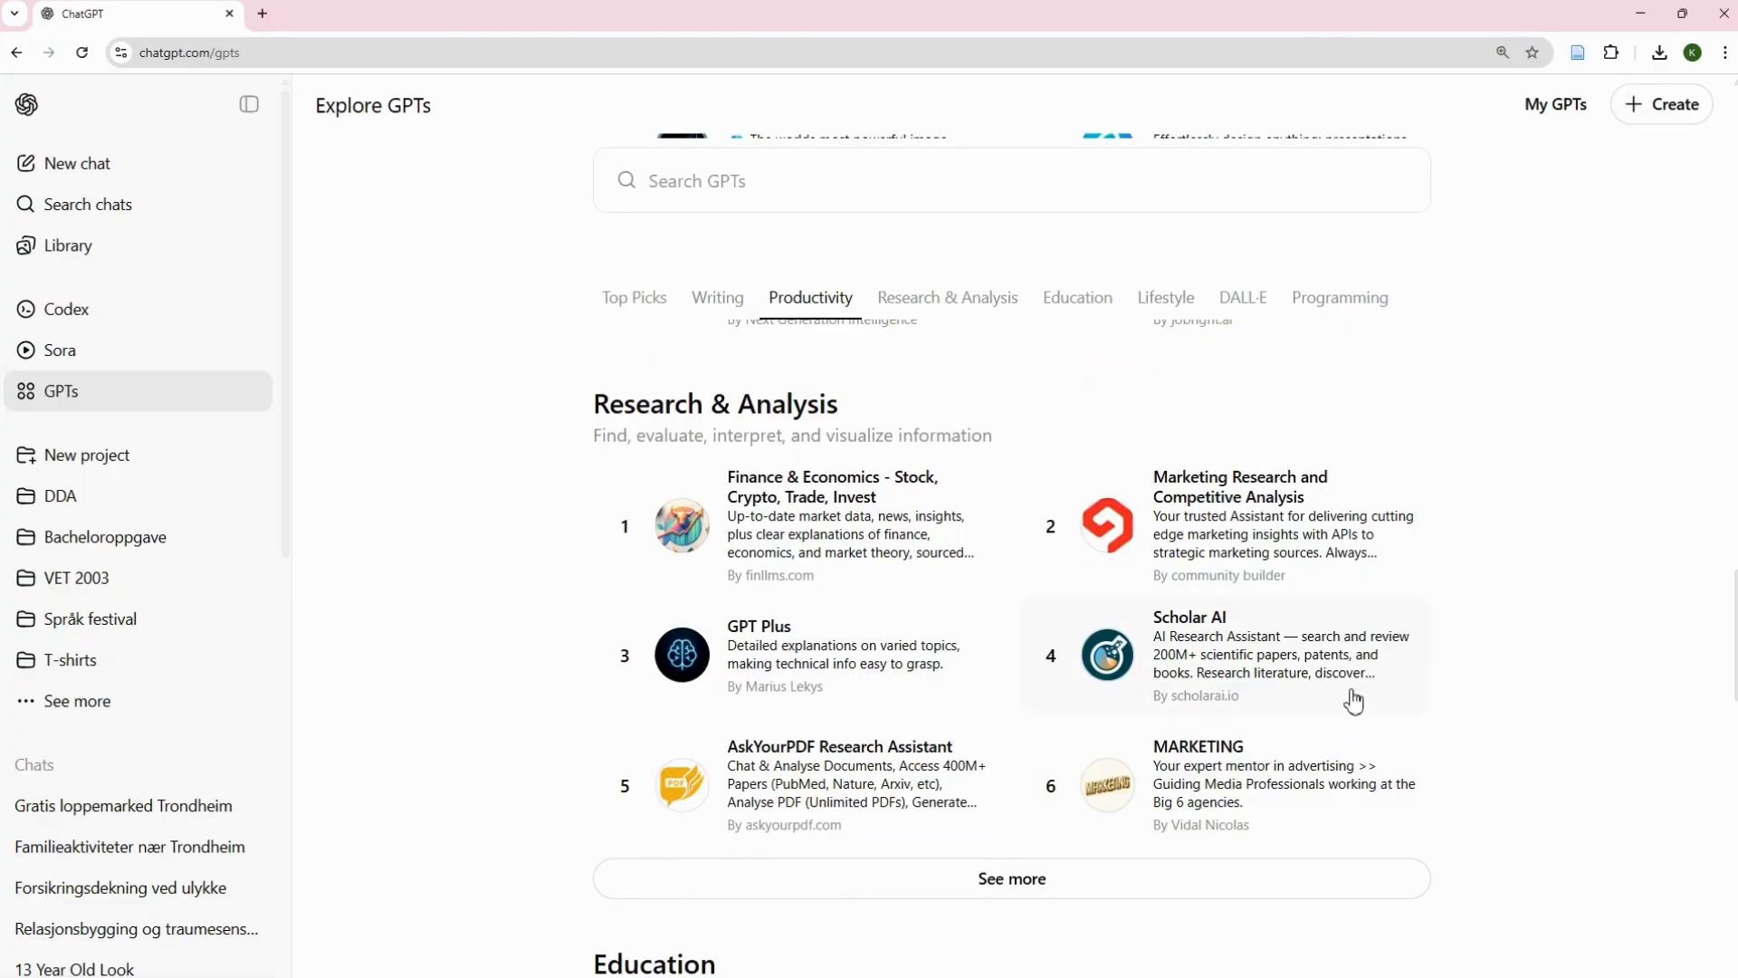
click(1050, 892)
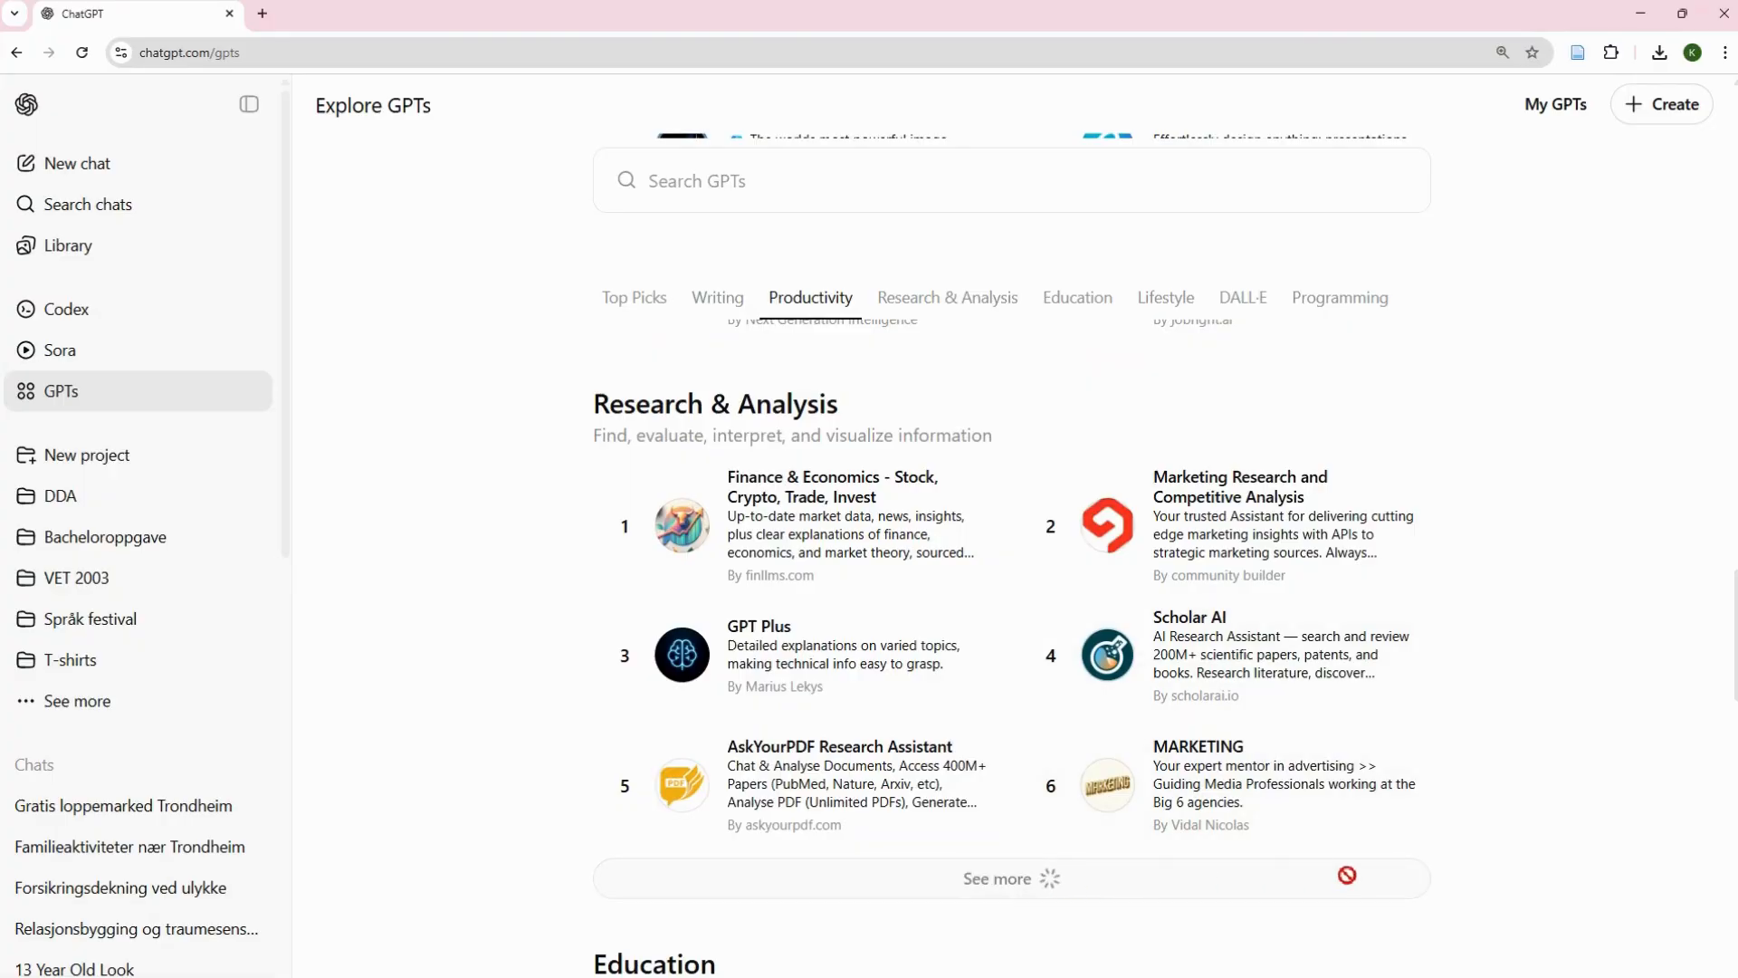
scroll(867, 778, down, 1)
scroll(867, 778, down, 1)
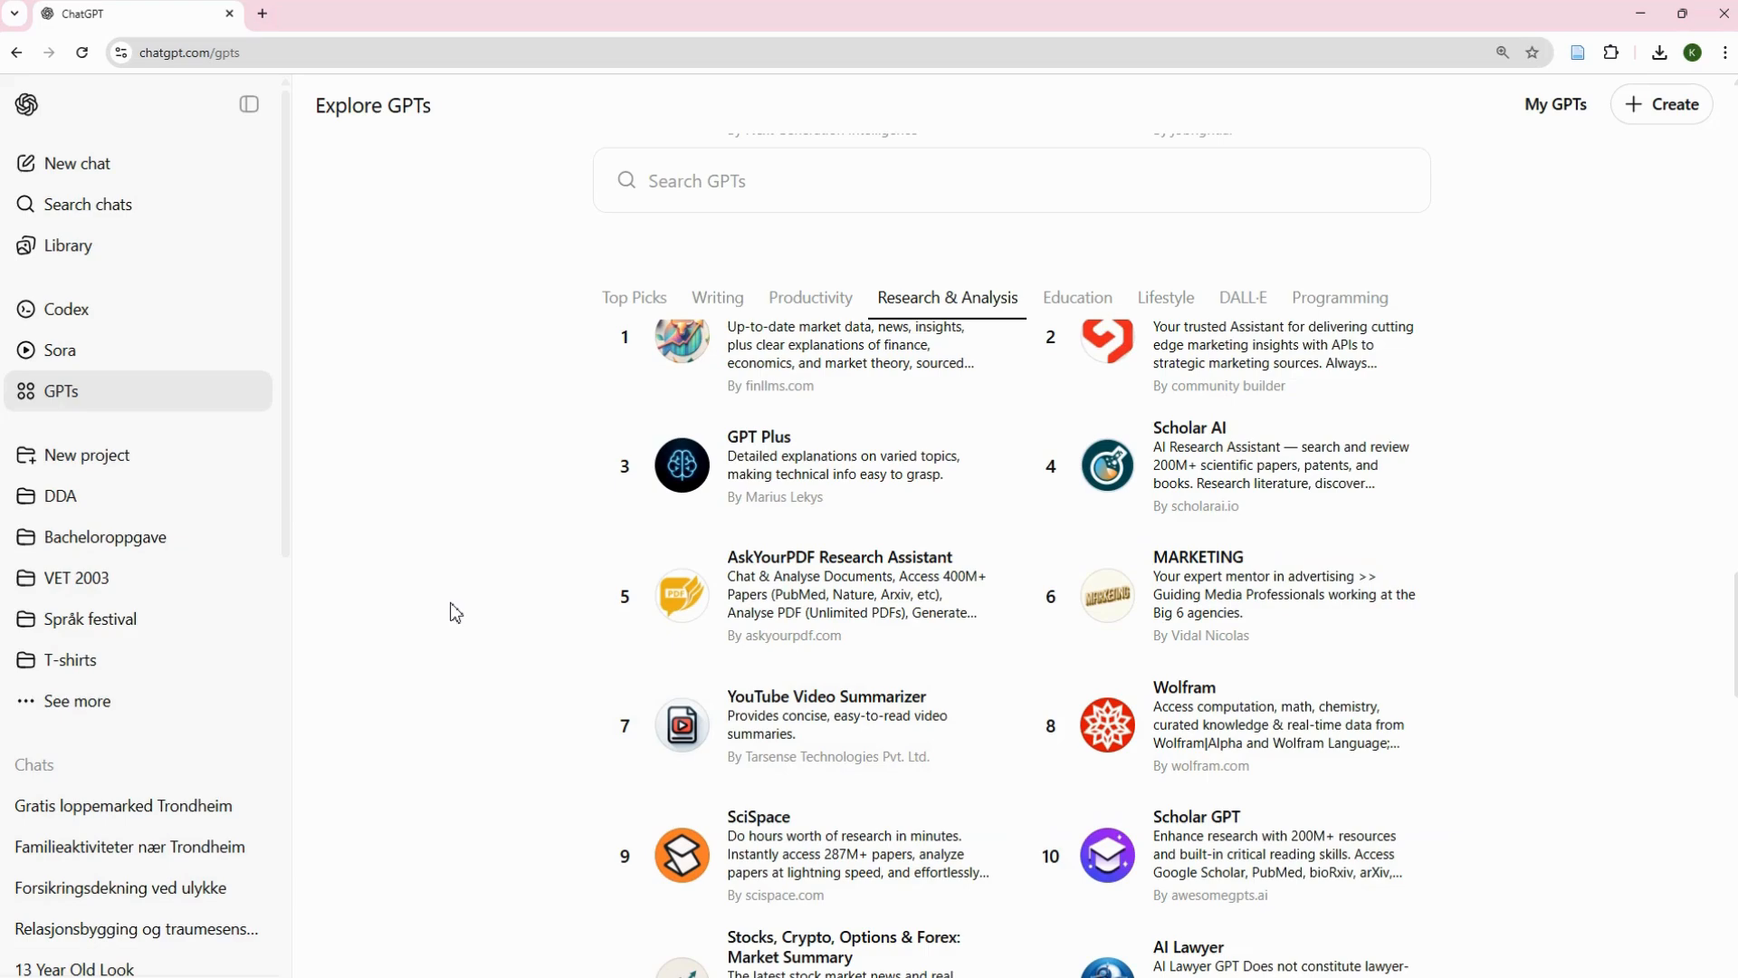
scroll(489, 613, down, 2)
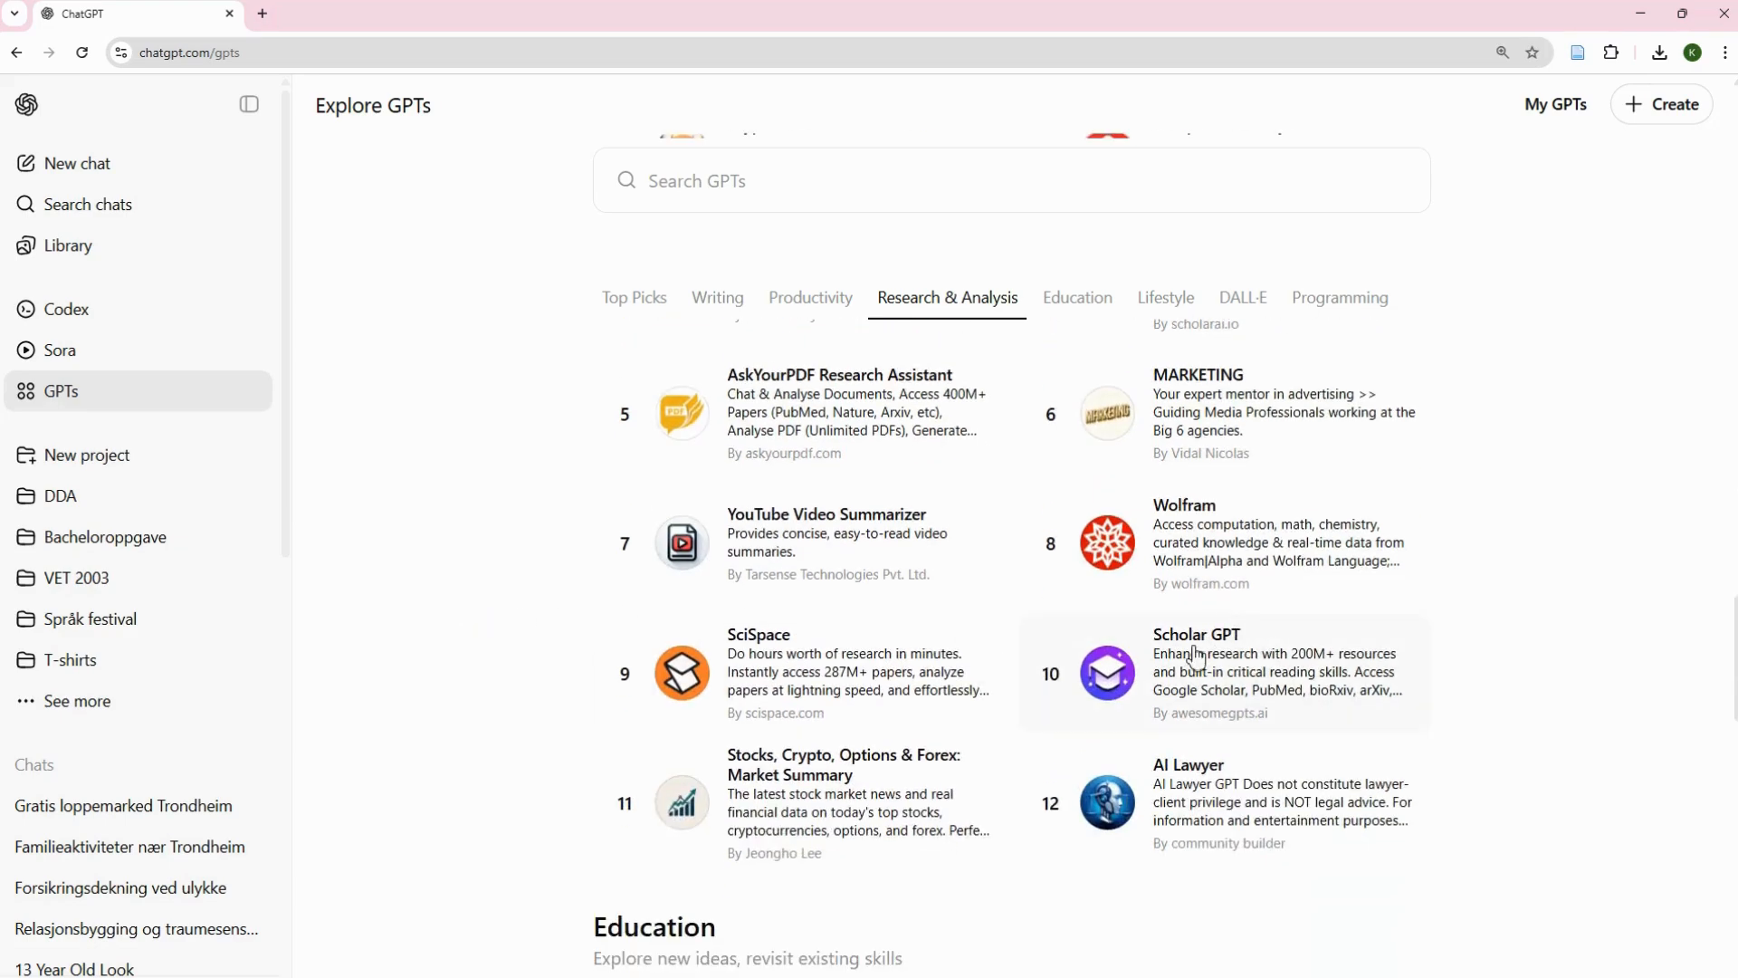
Review the details of the SciSpace GPT in Research & Analysis and start a chat with it
click(774, 664)
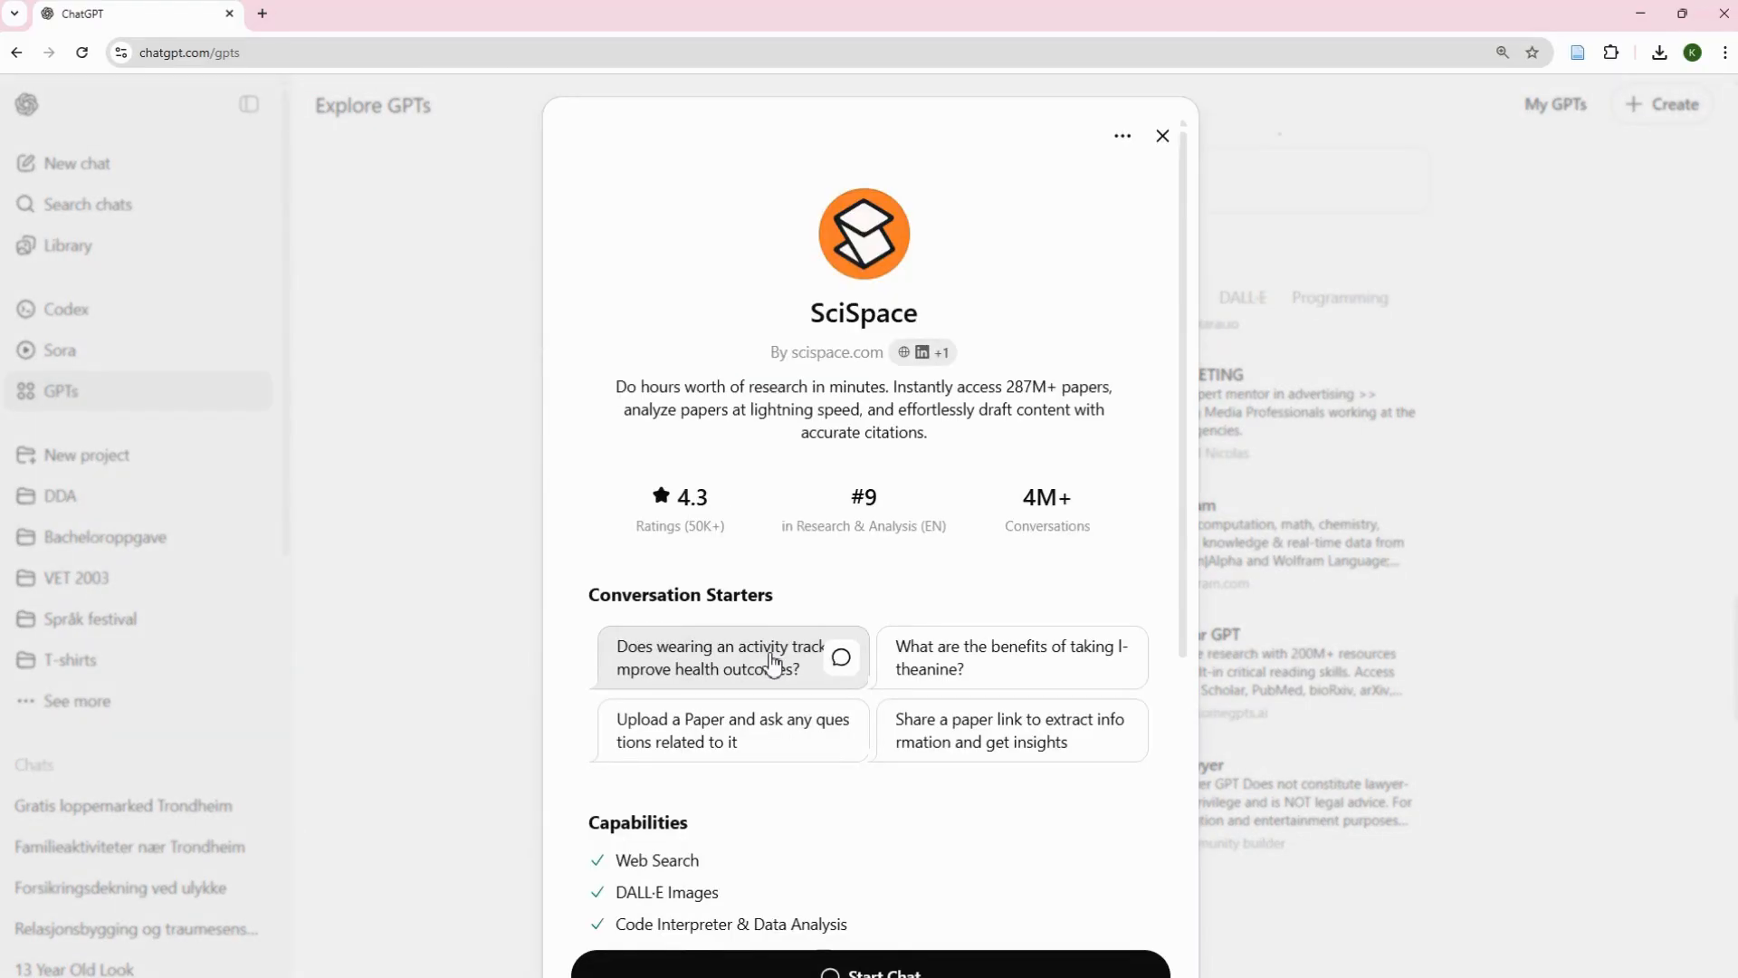
scroll(890, 874, down, 3)
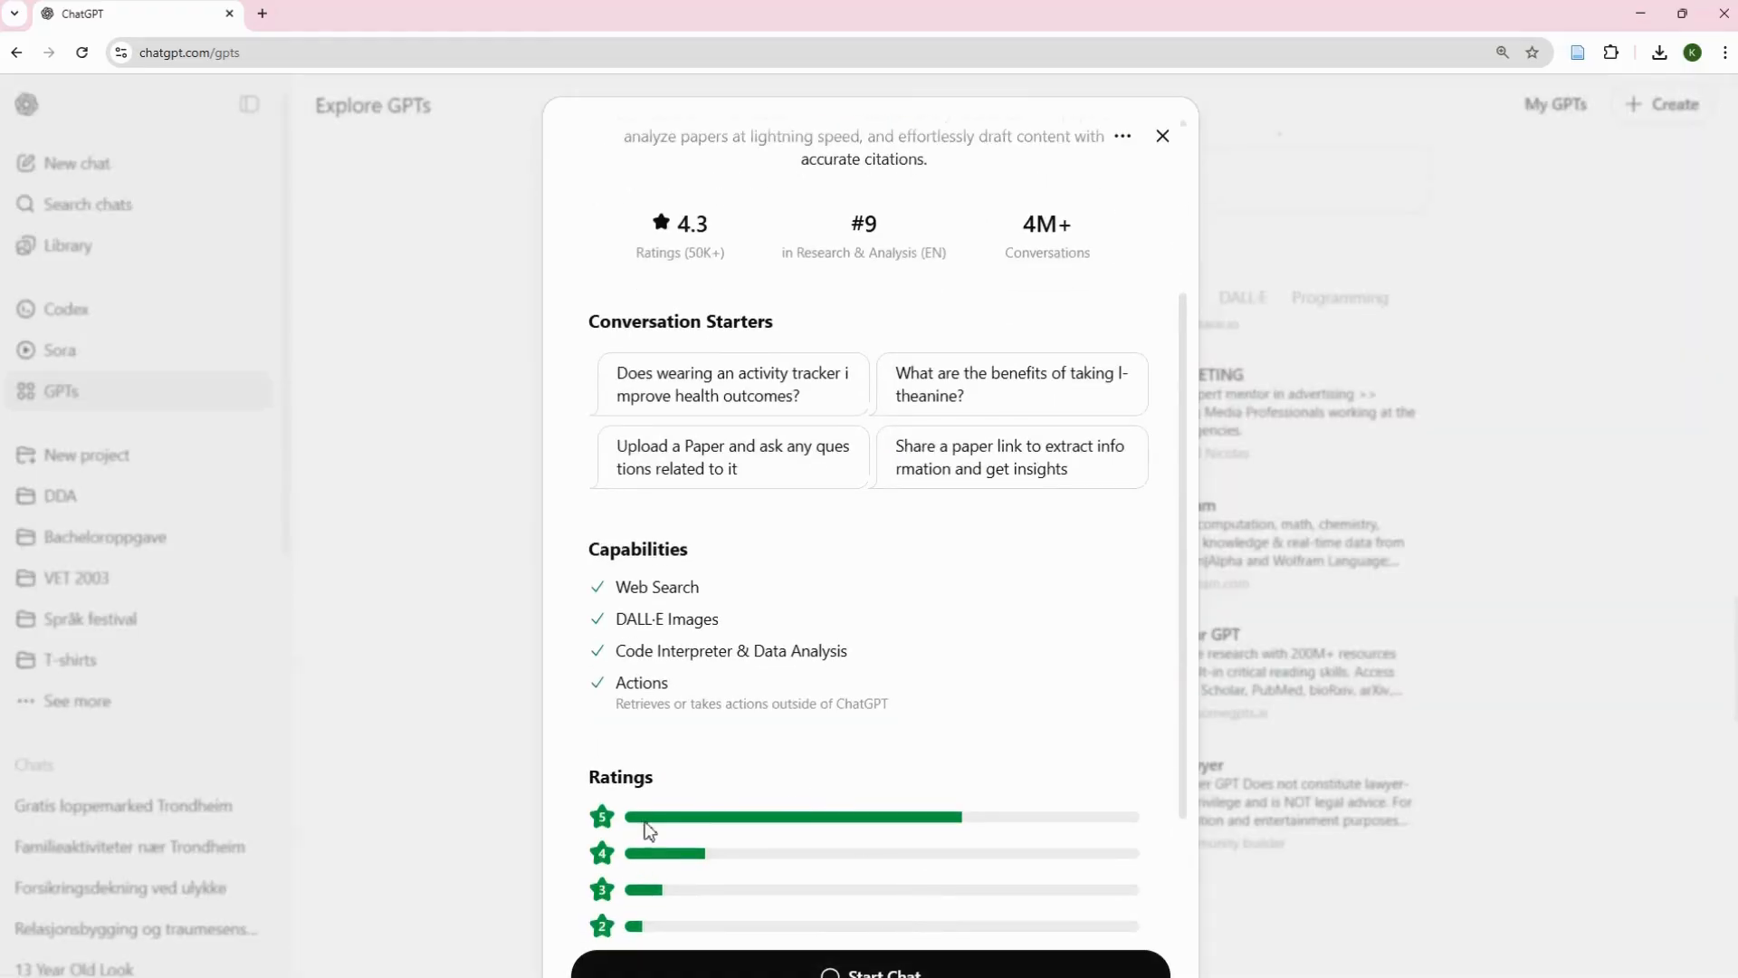
scroll(854, 816, up, 2)
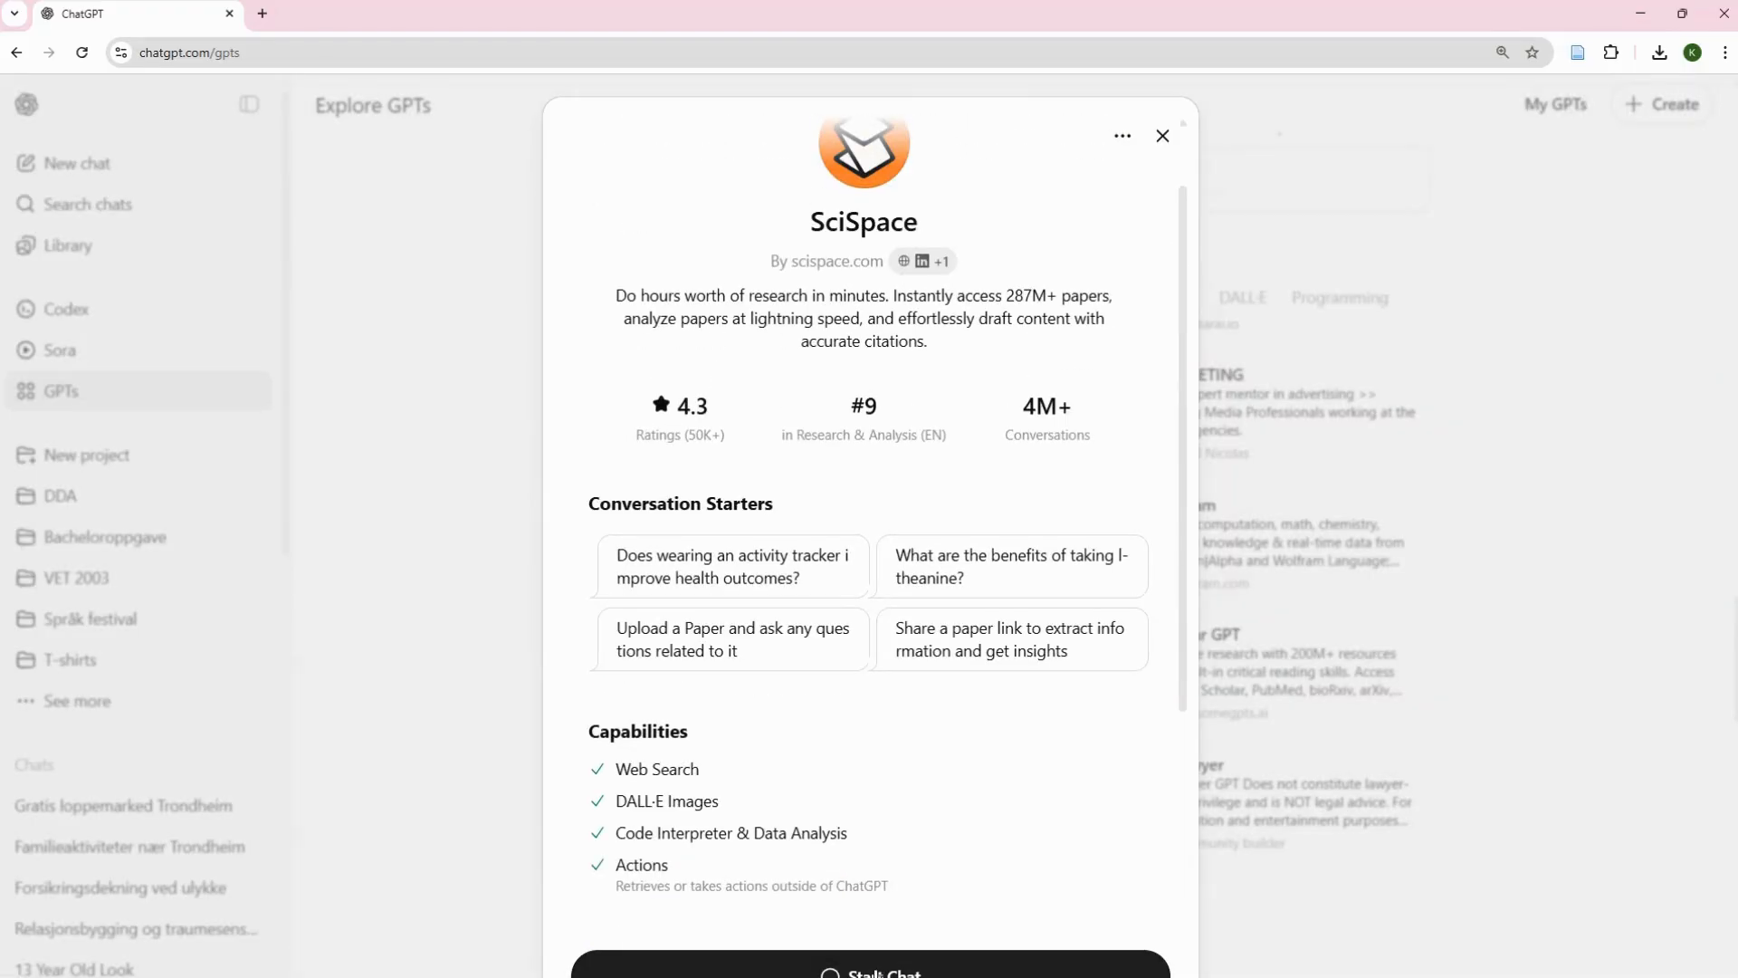
click(881, 973)
click(881, 973)
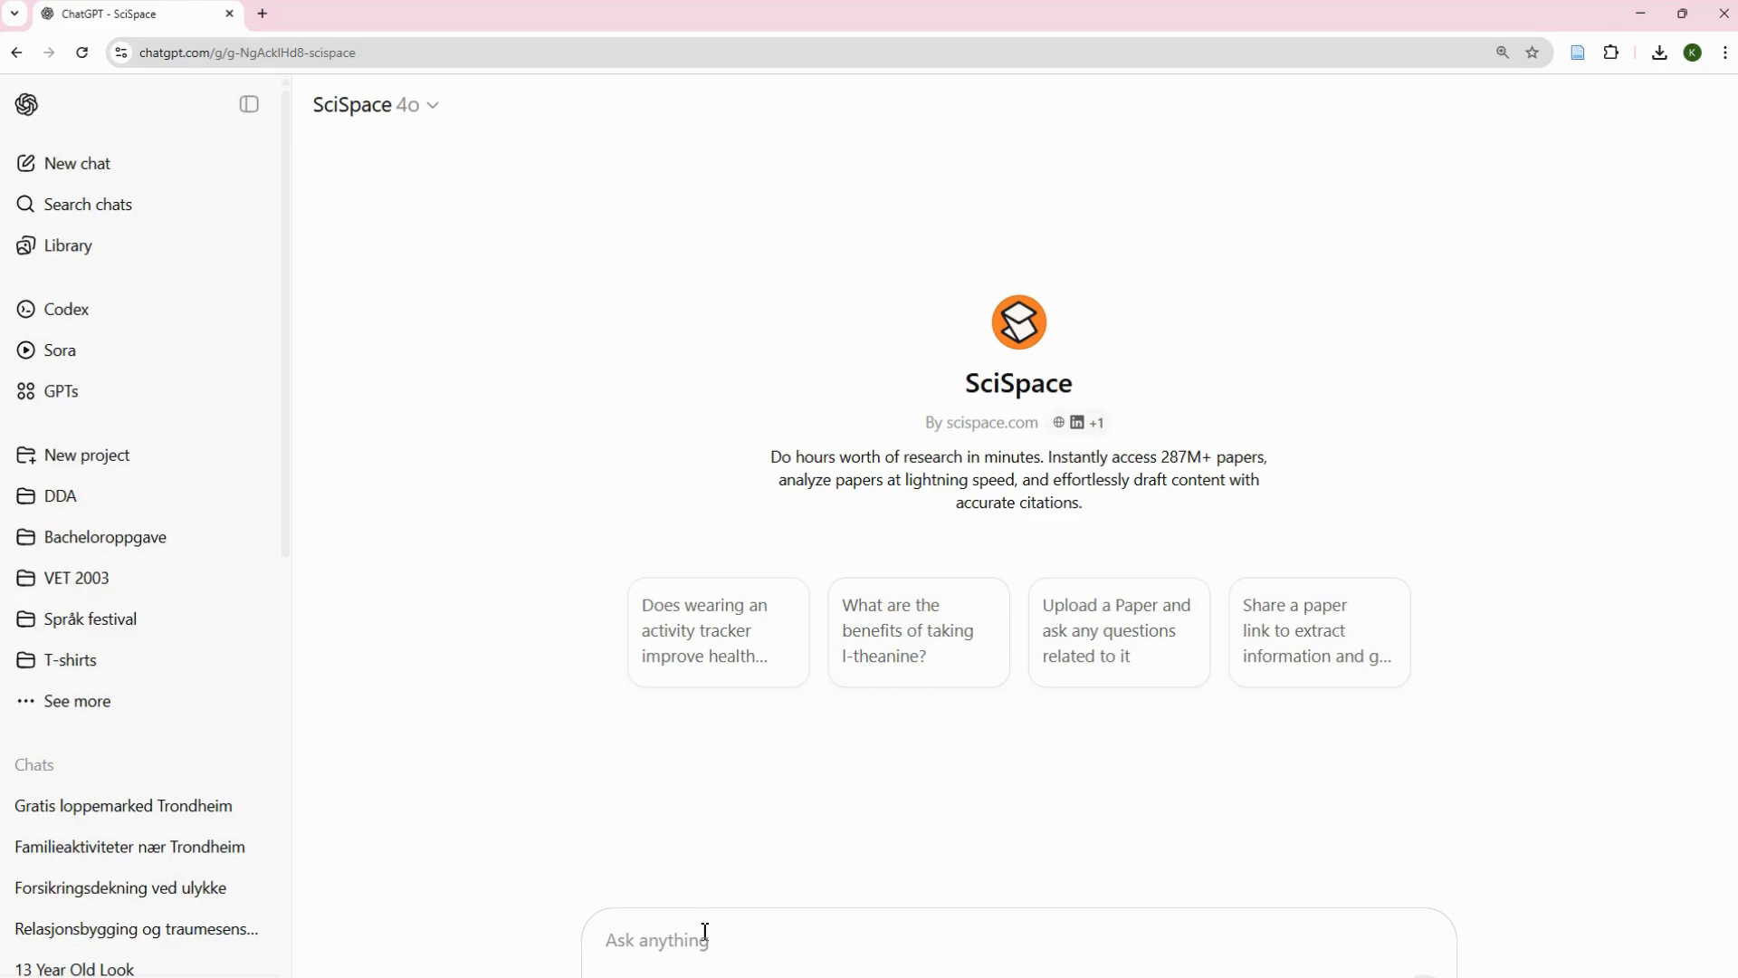
Send SciSpace the prompt "Generative AI in Geosciences" and allow it to talk to scispace.com
text(Generative AI in Geosciences)
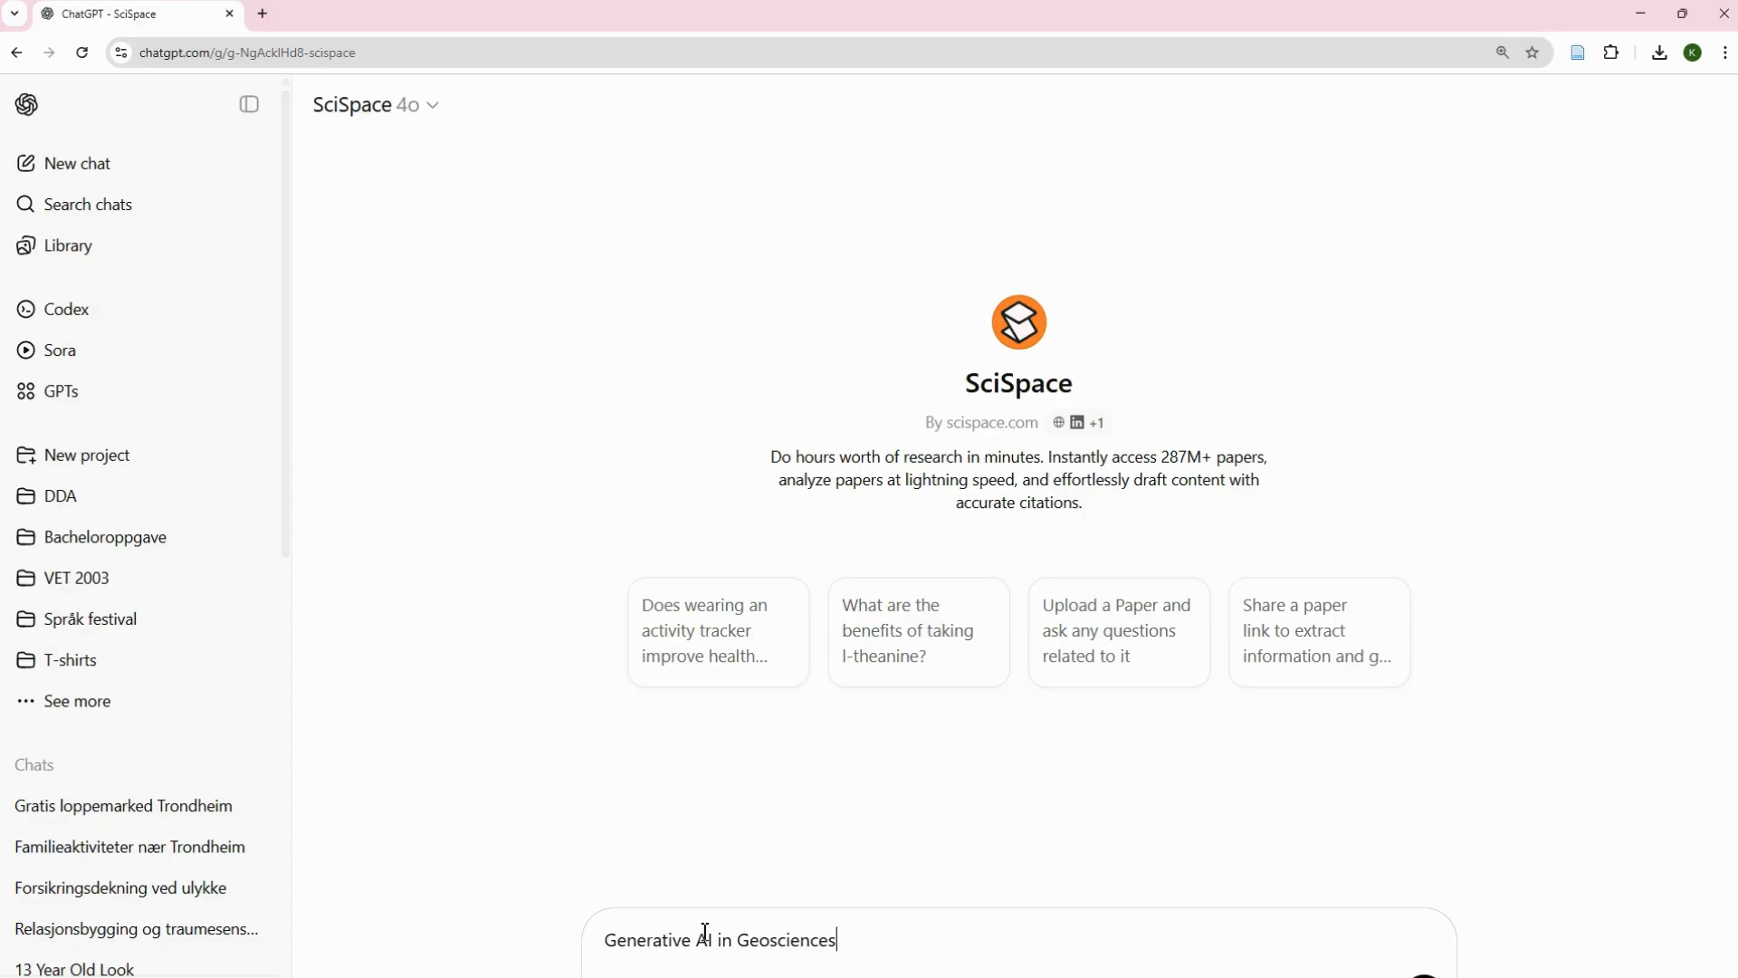
key(Return)
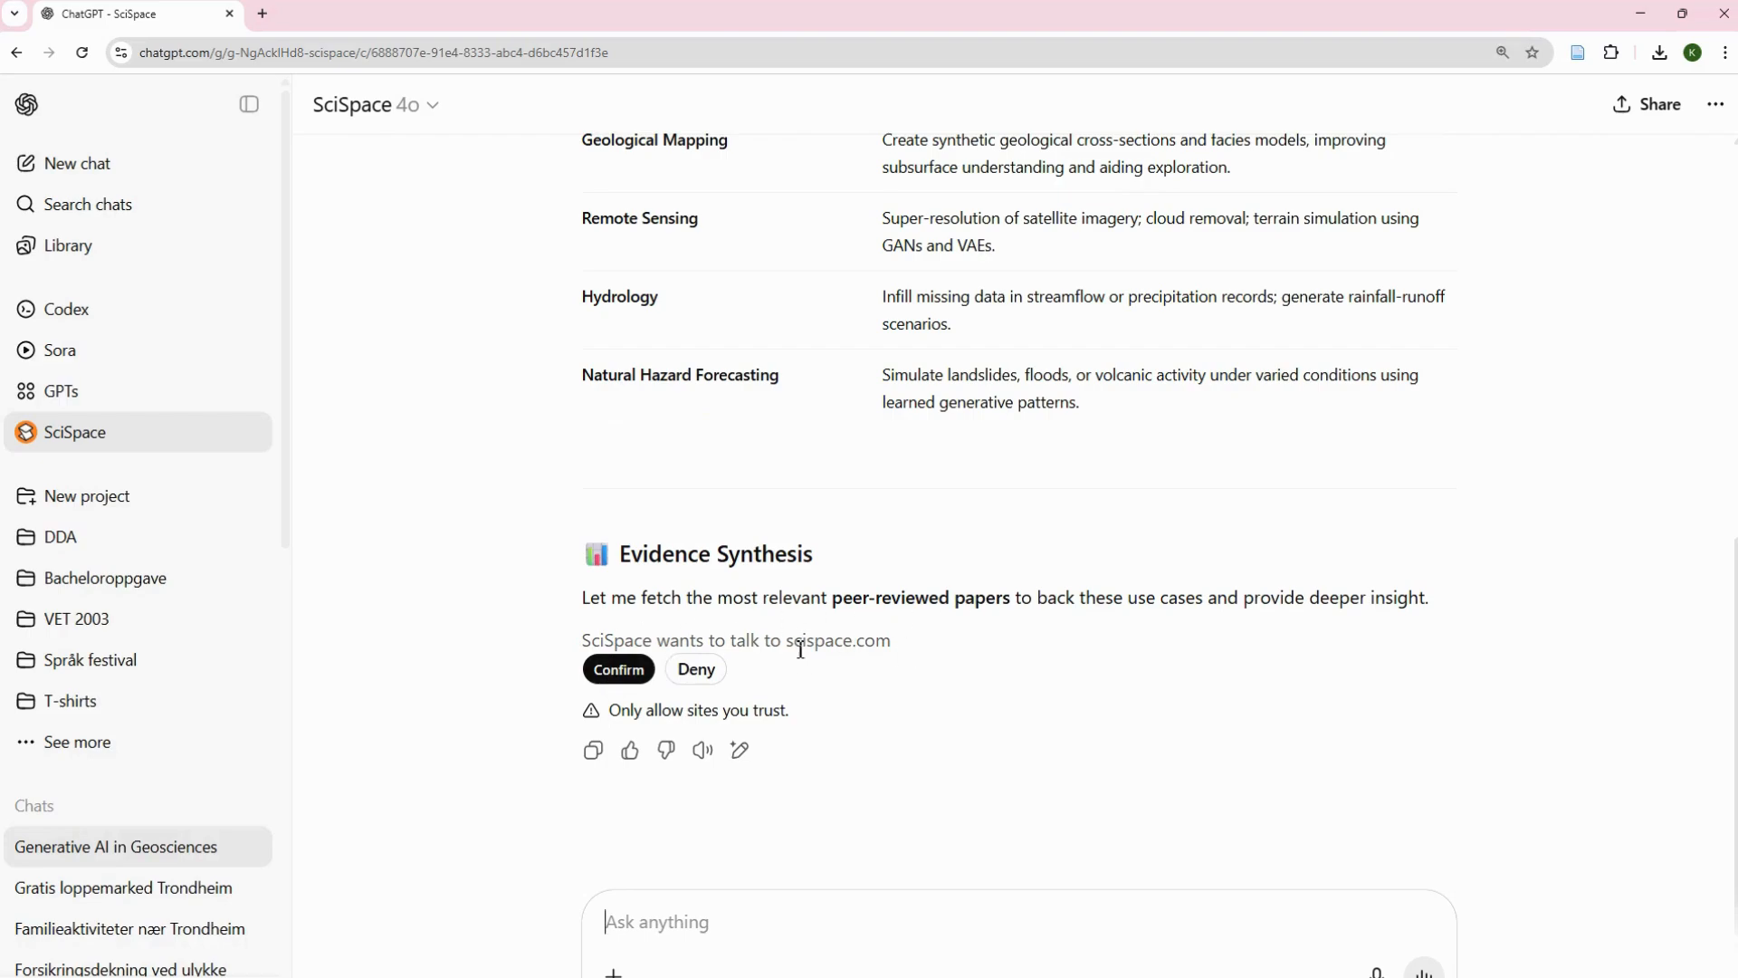
click(631, 675)
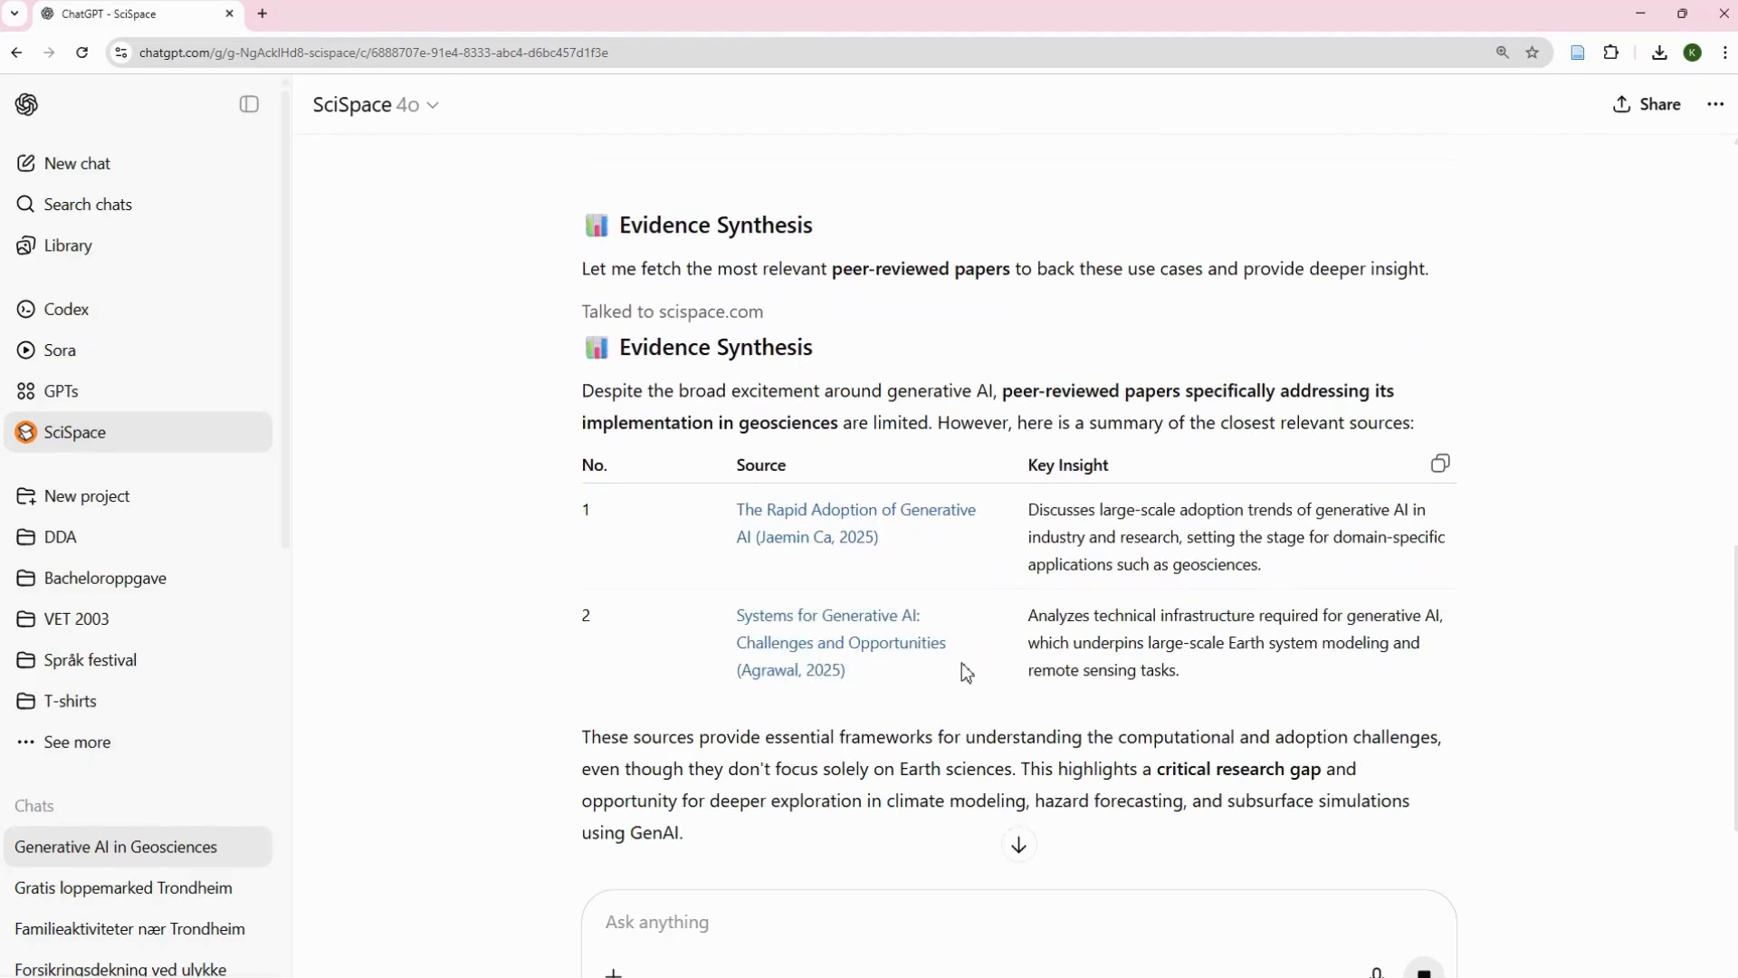
Read the answer through to its closing section, open the SciSpace website linked there and look over its home page
scroll(932, 661, down, 4)
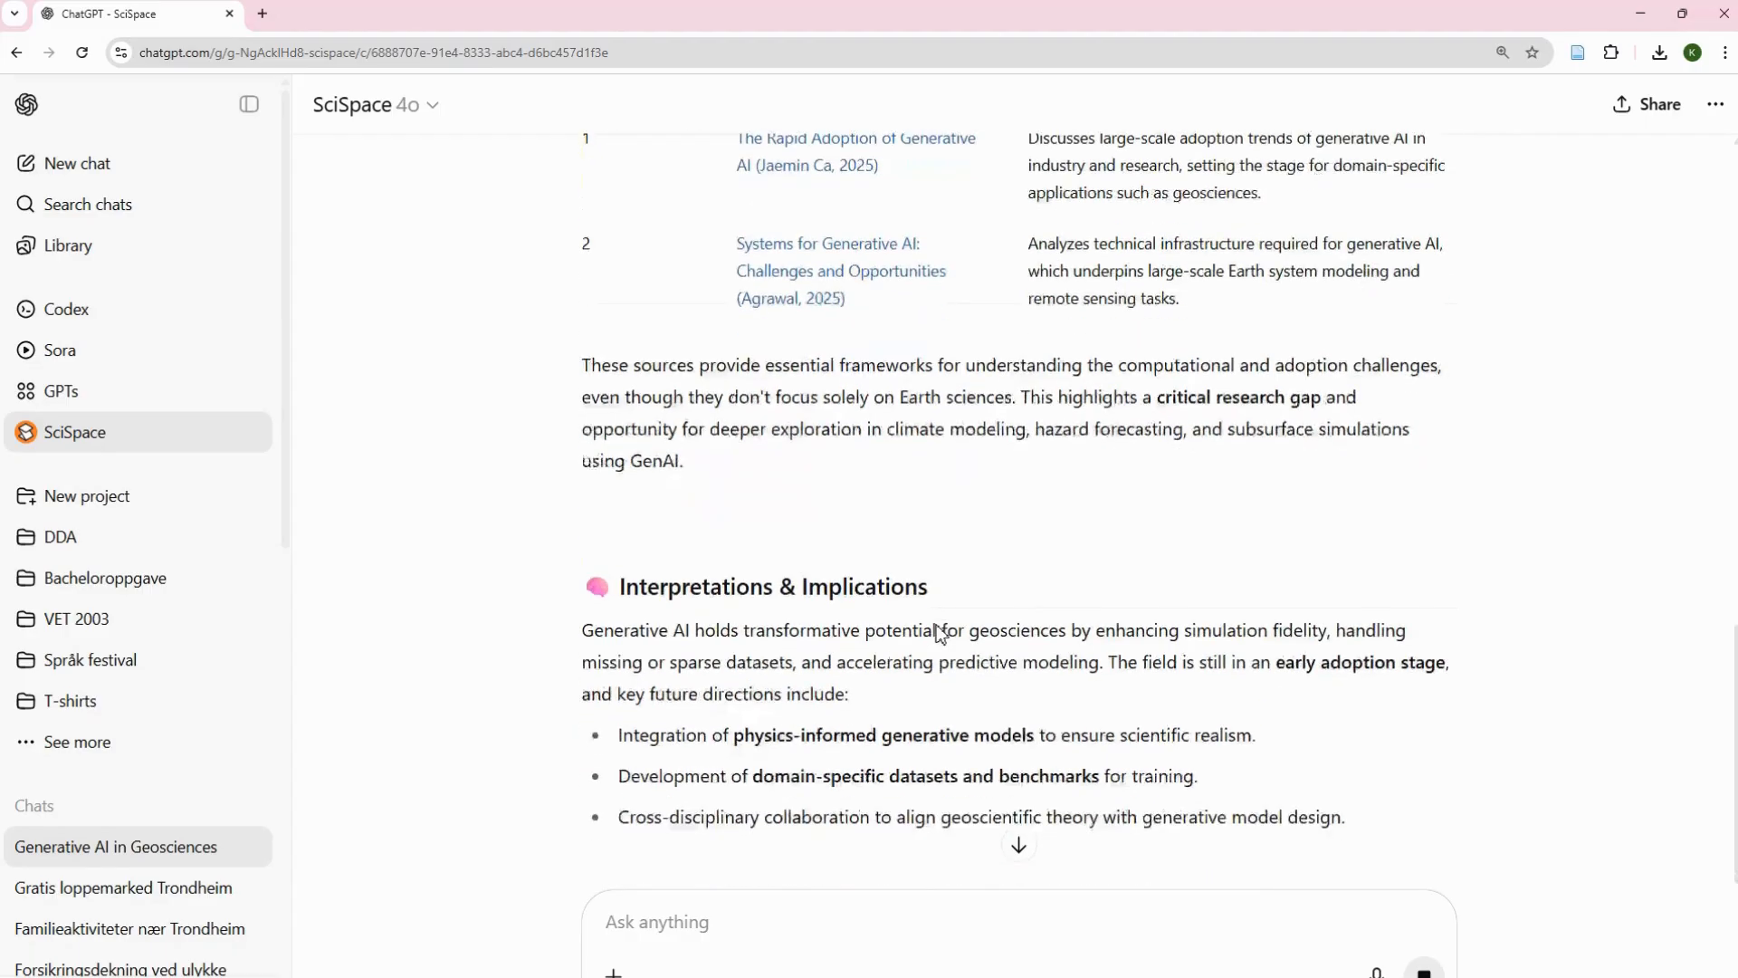
scroll(938, 632, down, 3)
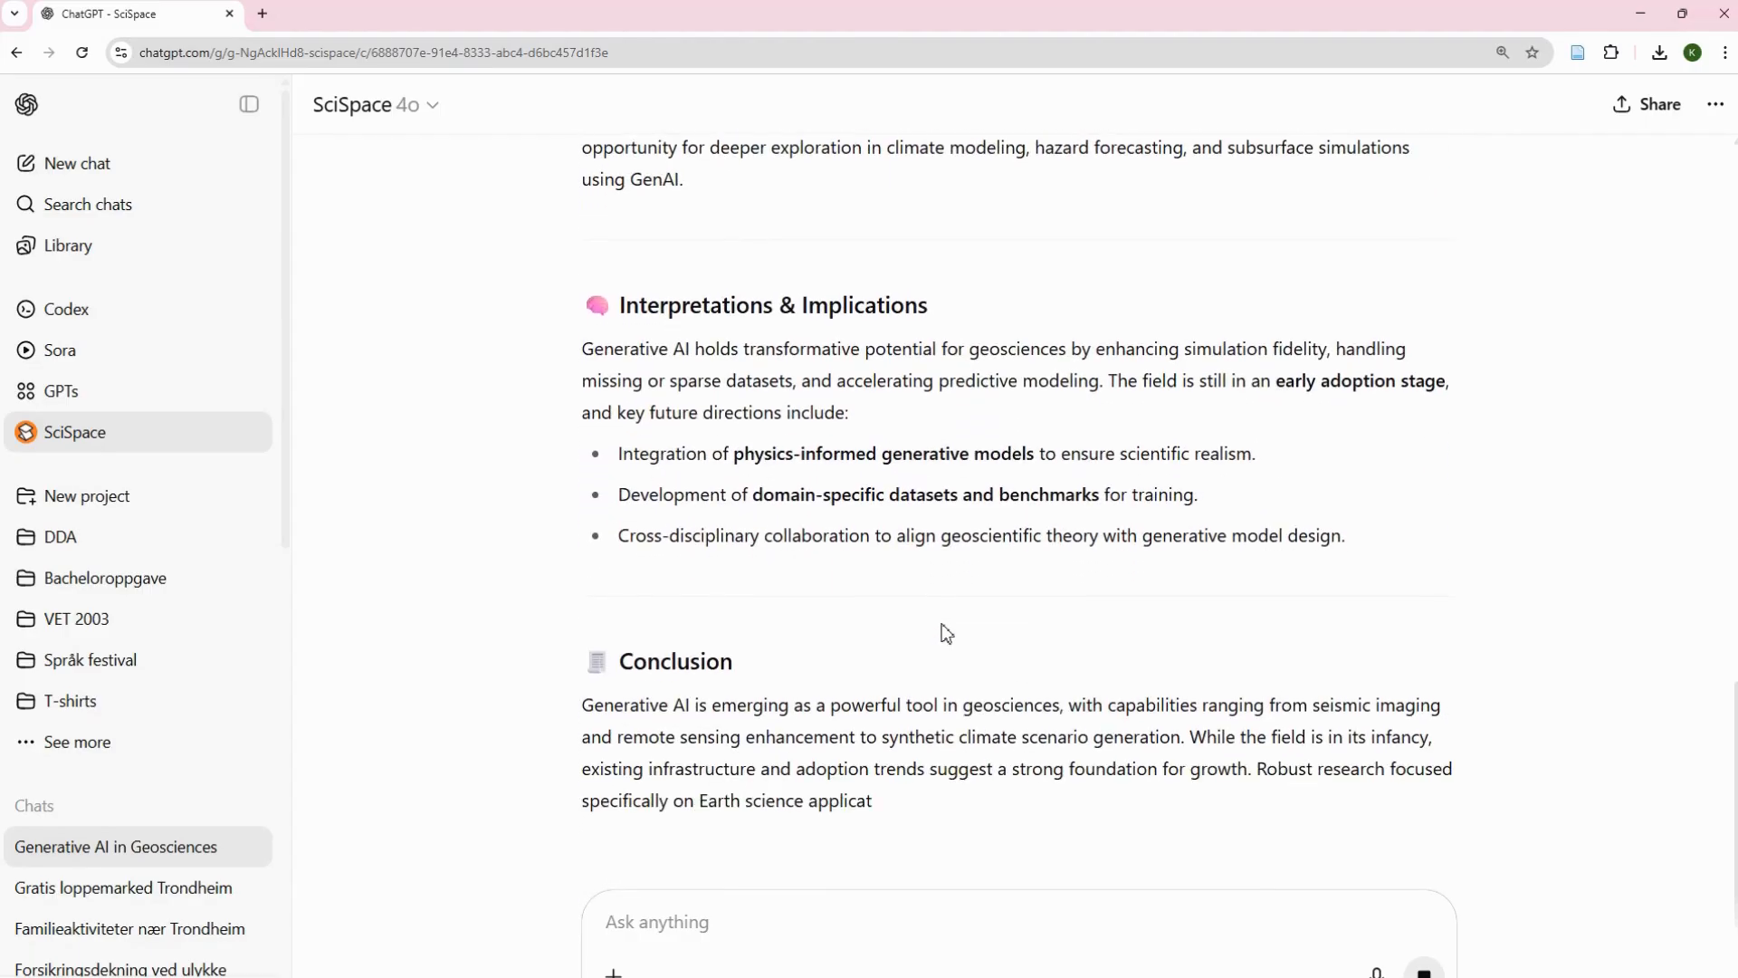
scroll(946, 632, up, 1)
scroll(946, 633, down, 3)
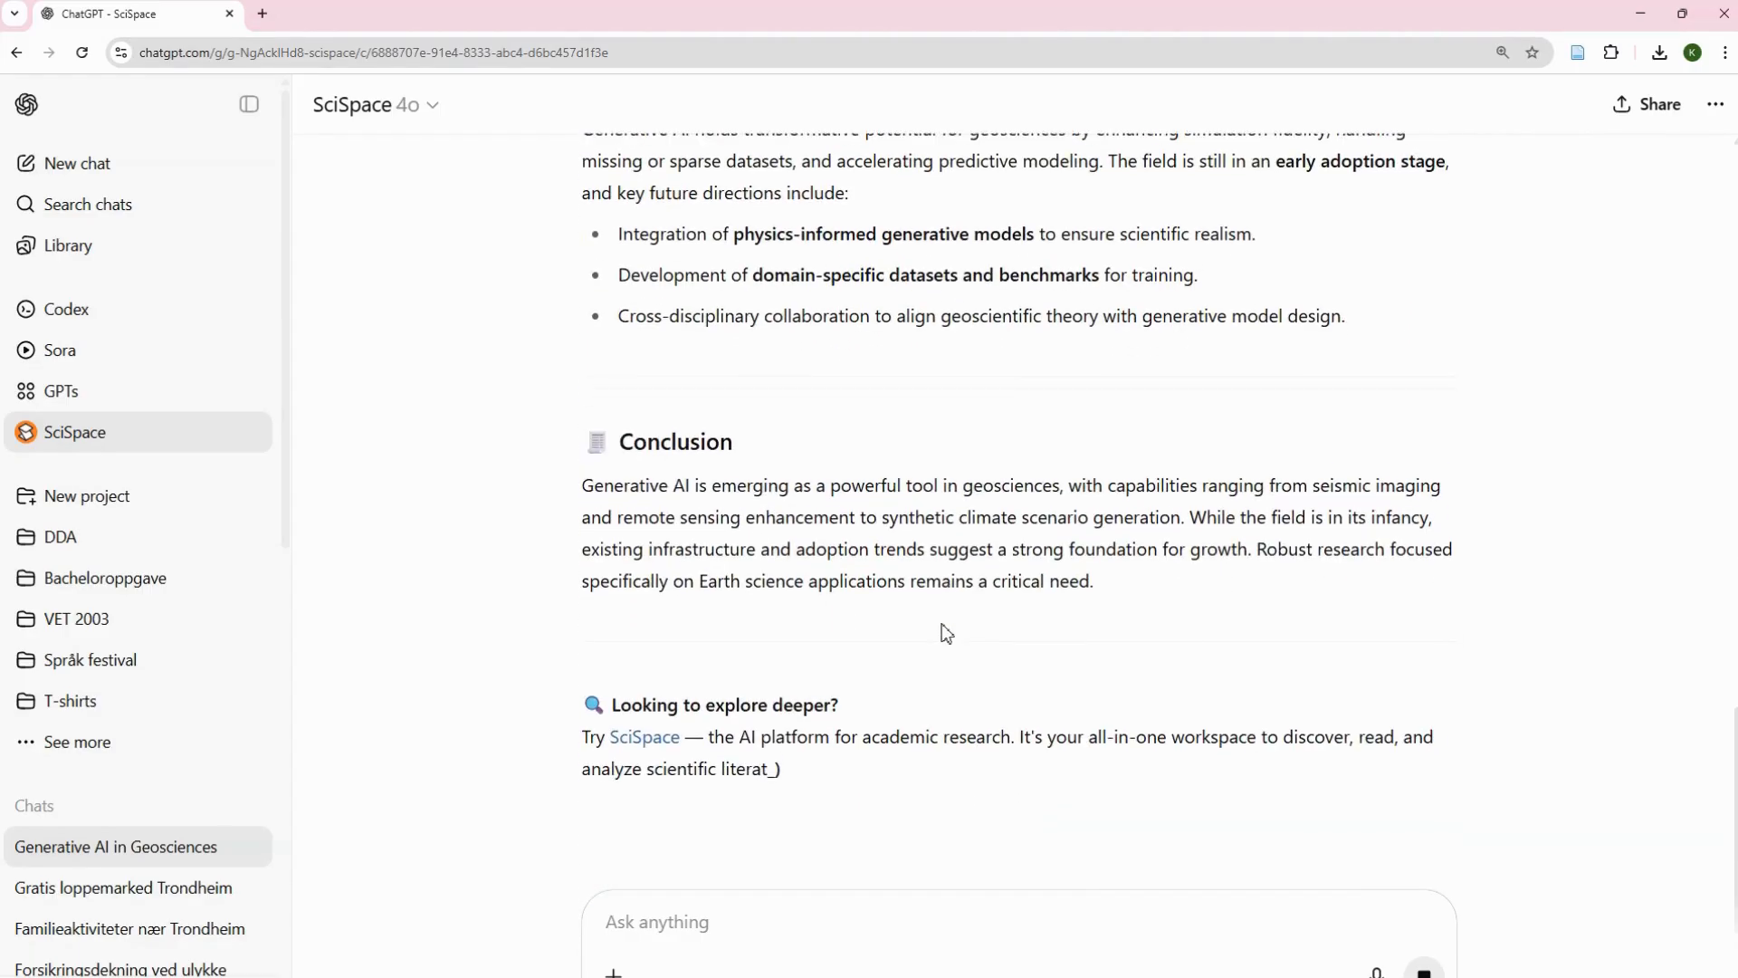
scroll(1005, 701, down, 1)
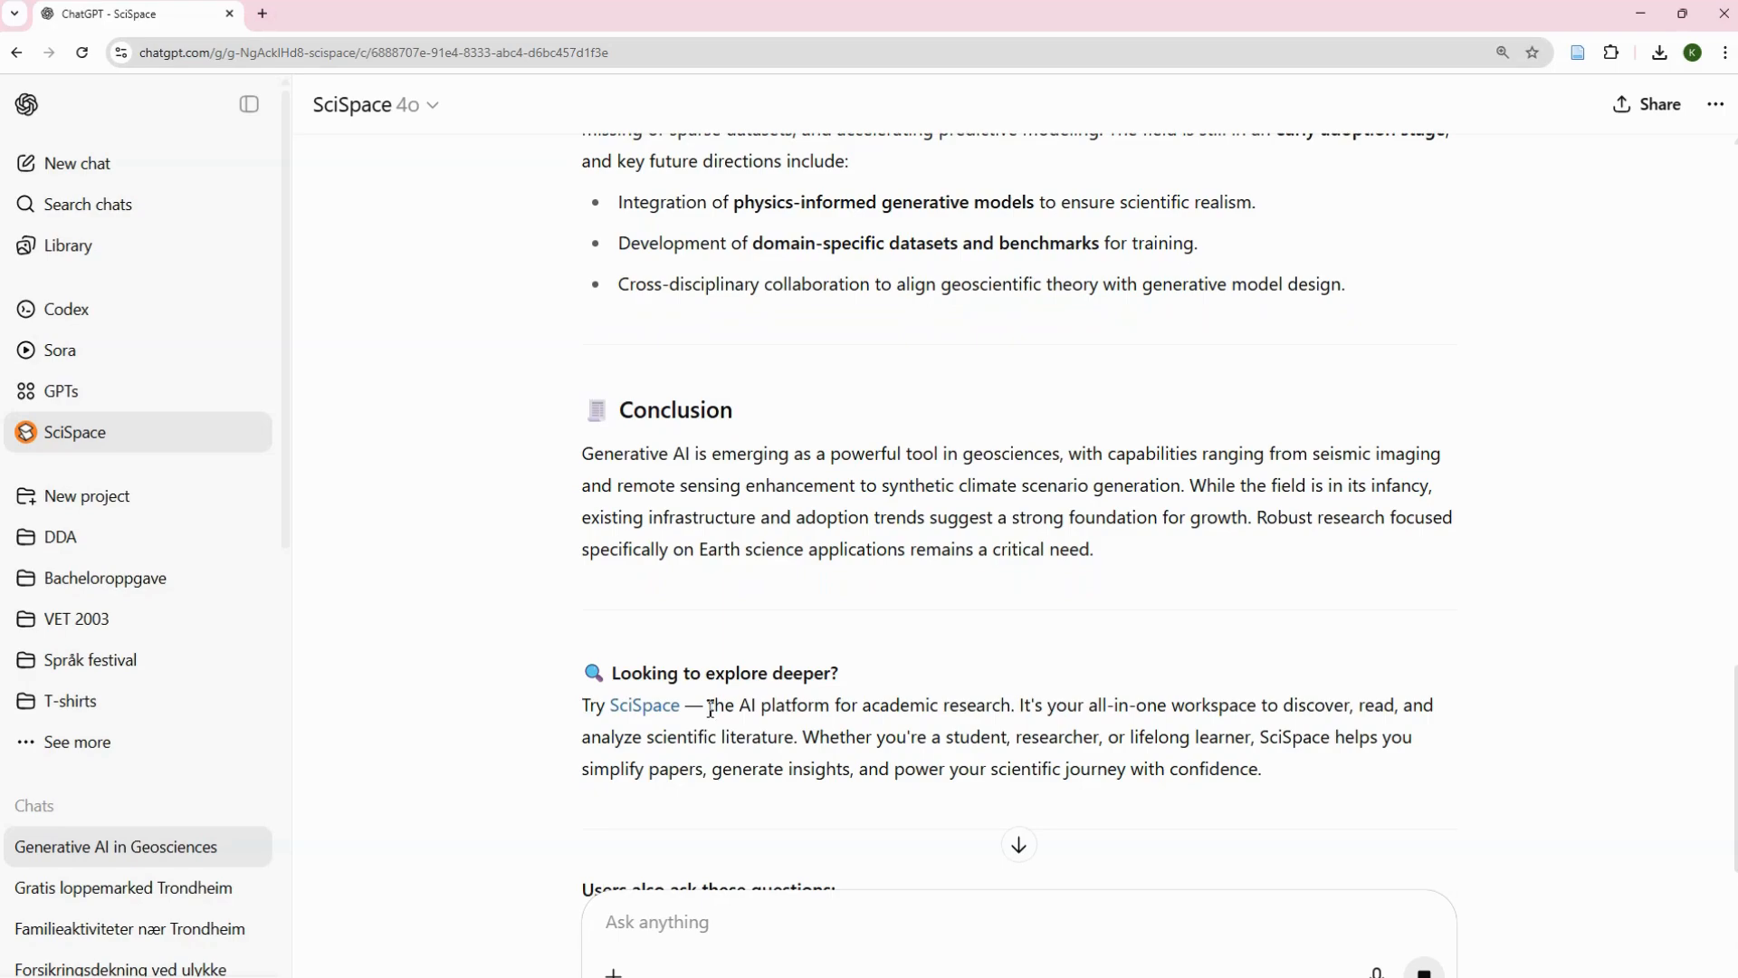
click(654, 710)
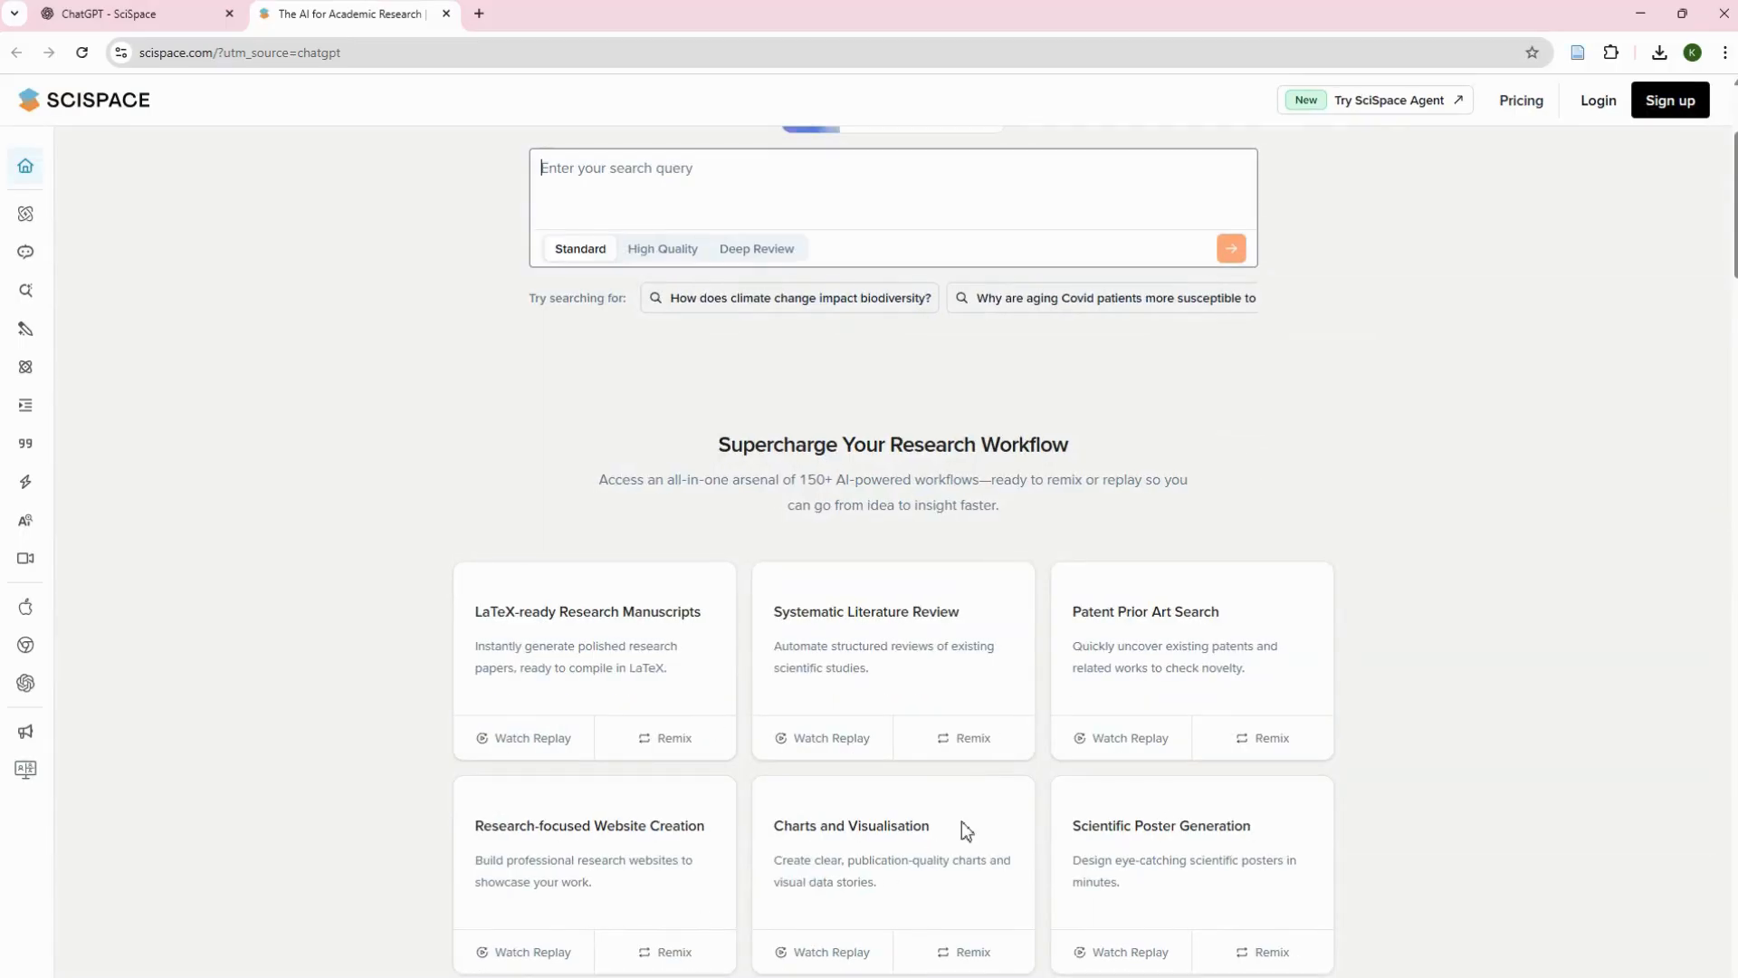
scroll(961, 822, down, 8)
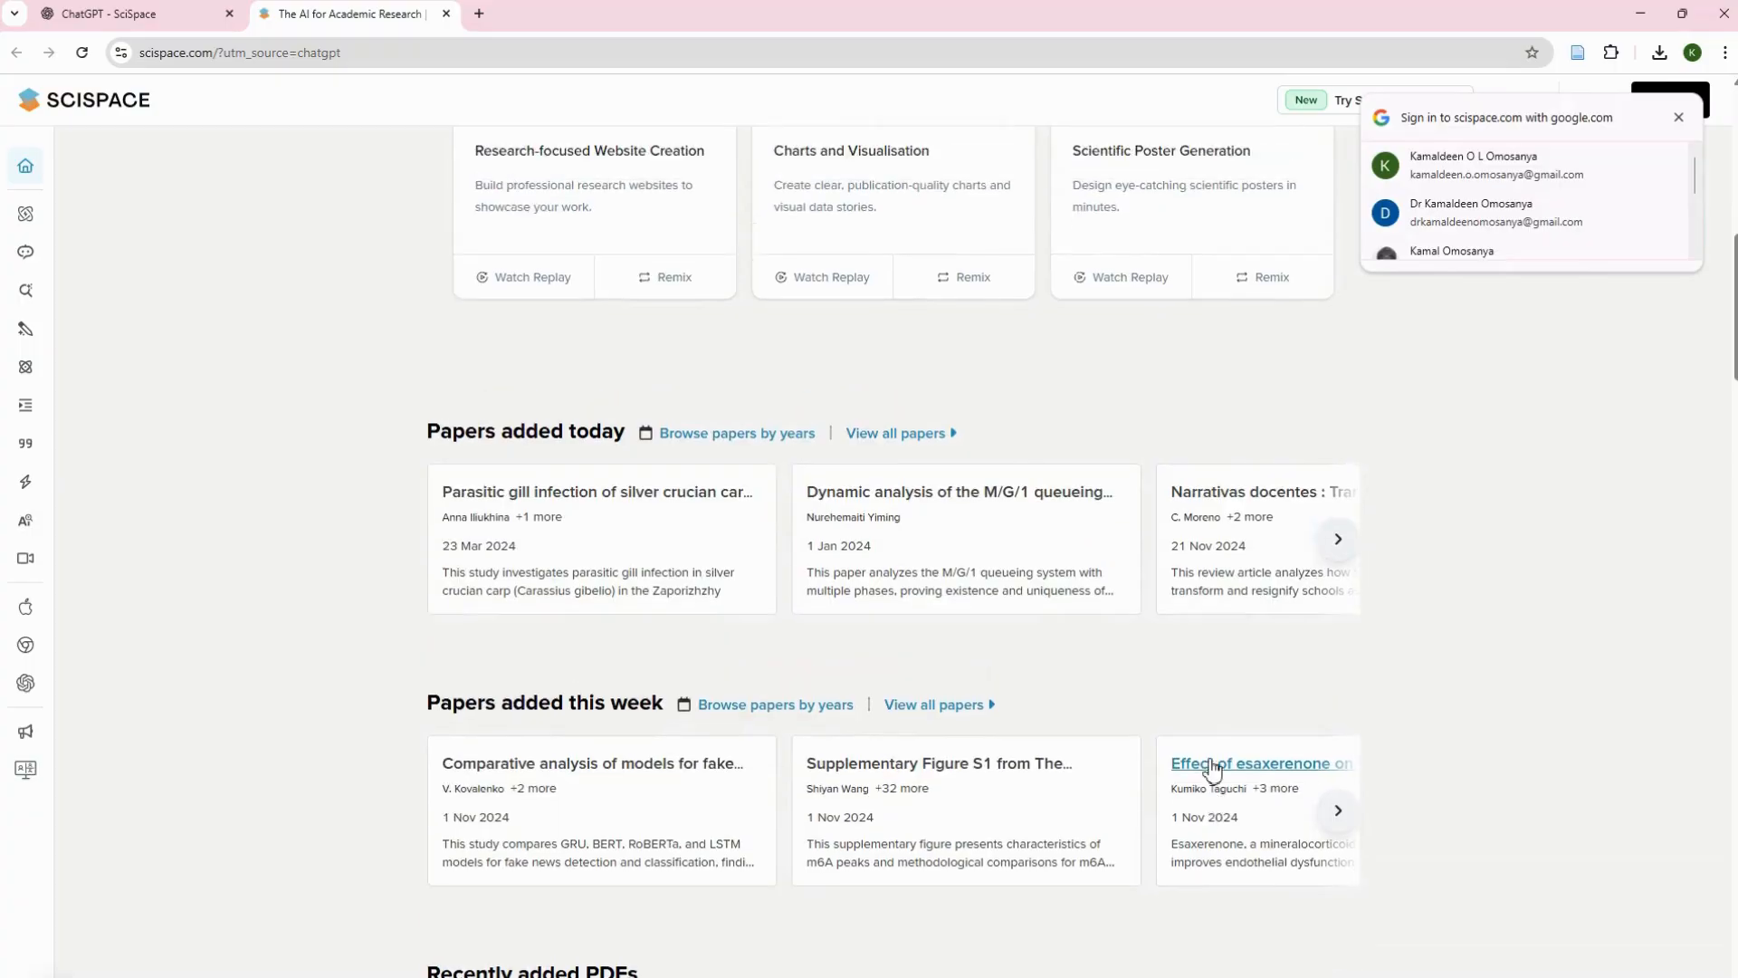
scroll(1213, 771, up, 8)
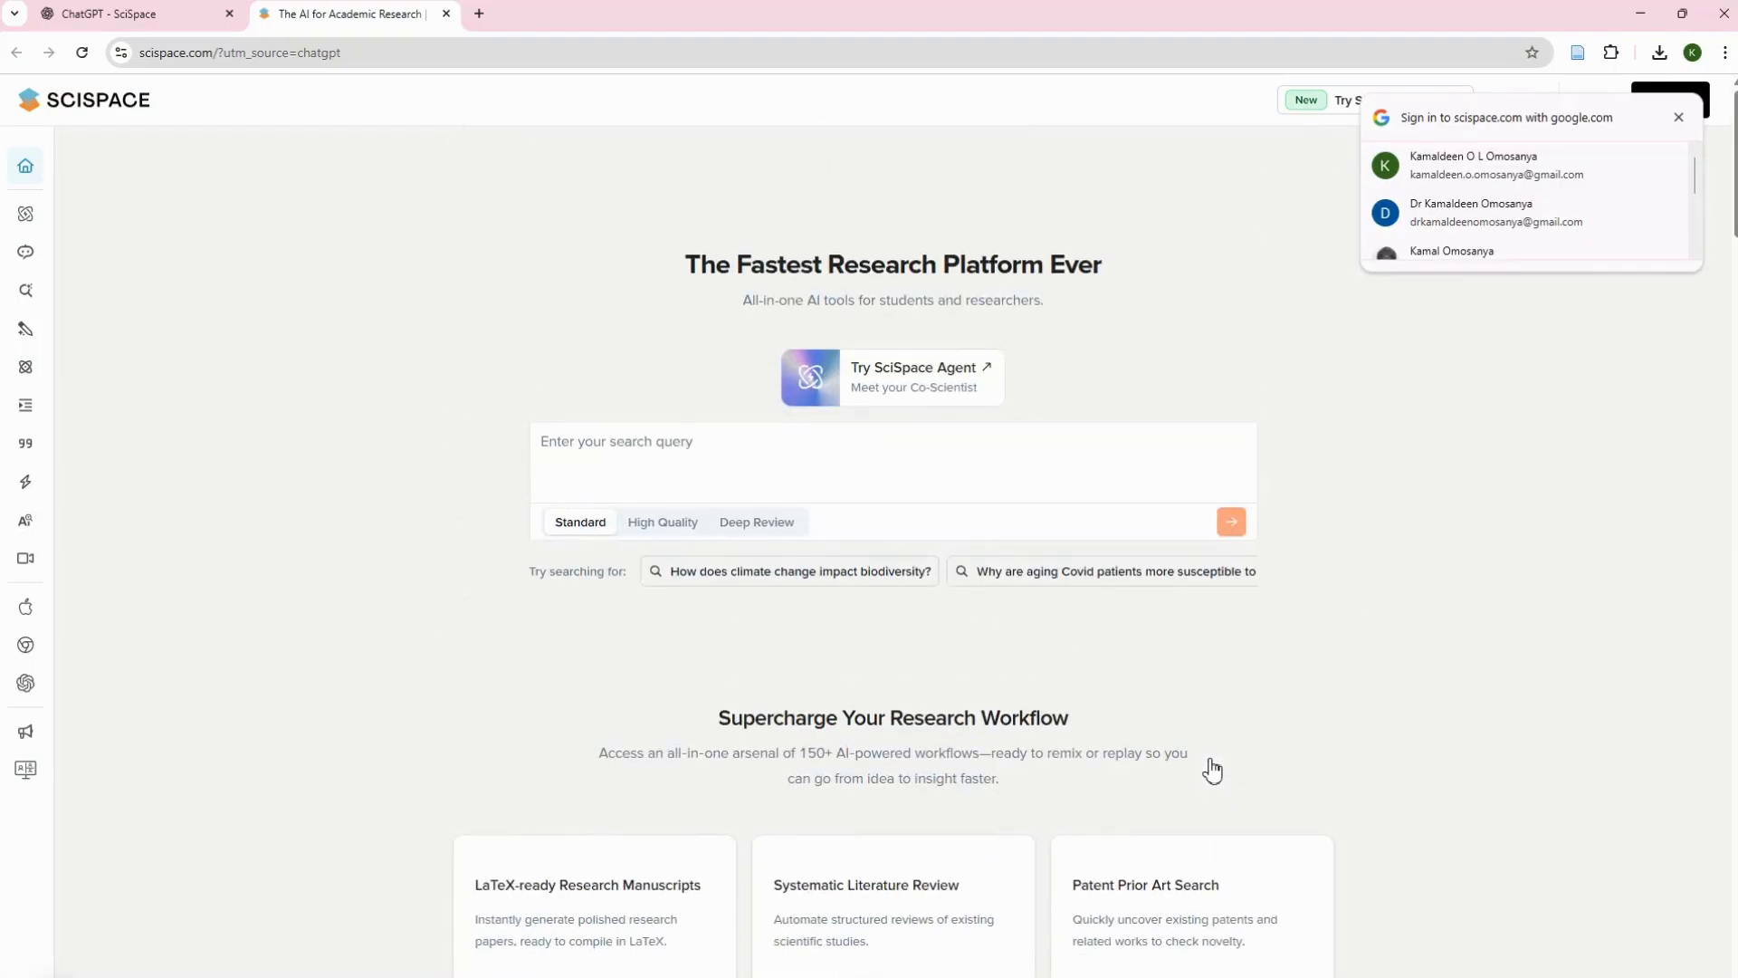
Look over the SciSpace home page and run a standard search for "Generative AI in Seismic Interpretation"
scroll(1213, 771, down, 5)
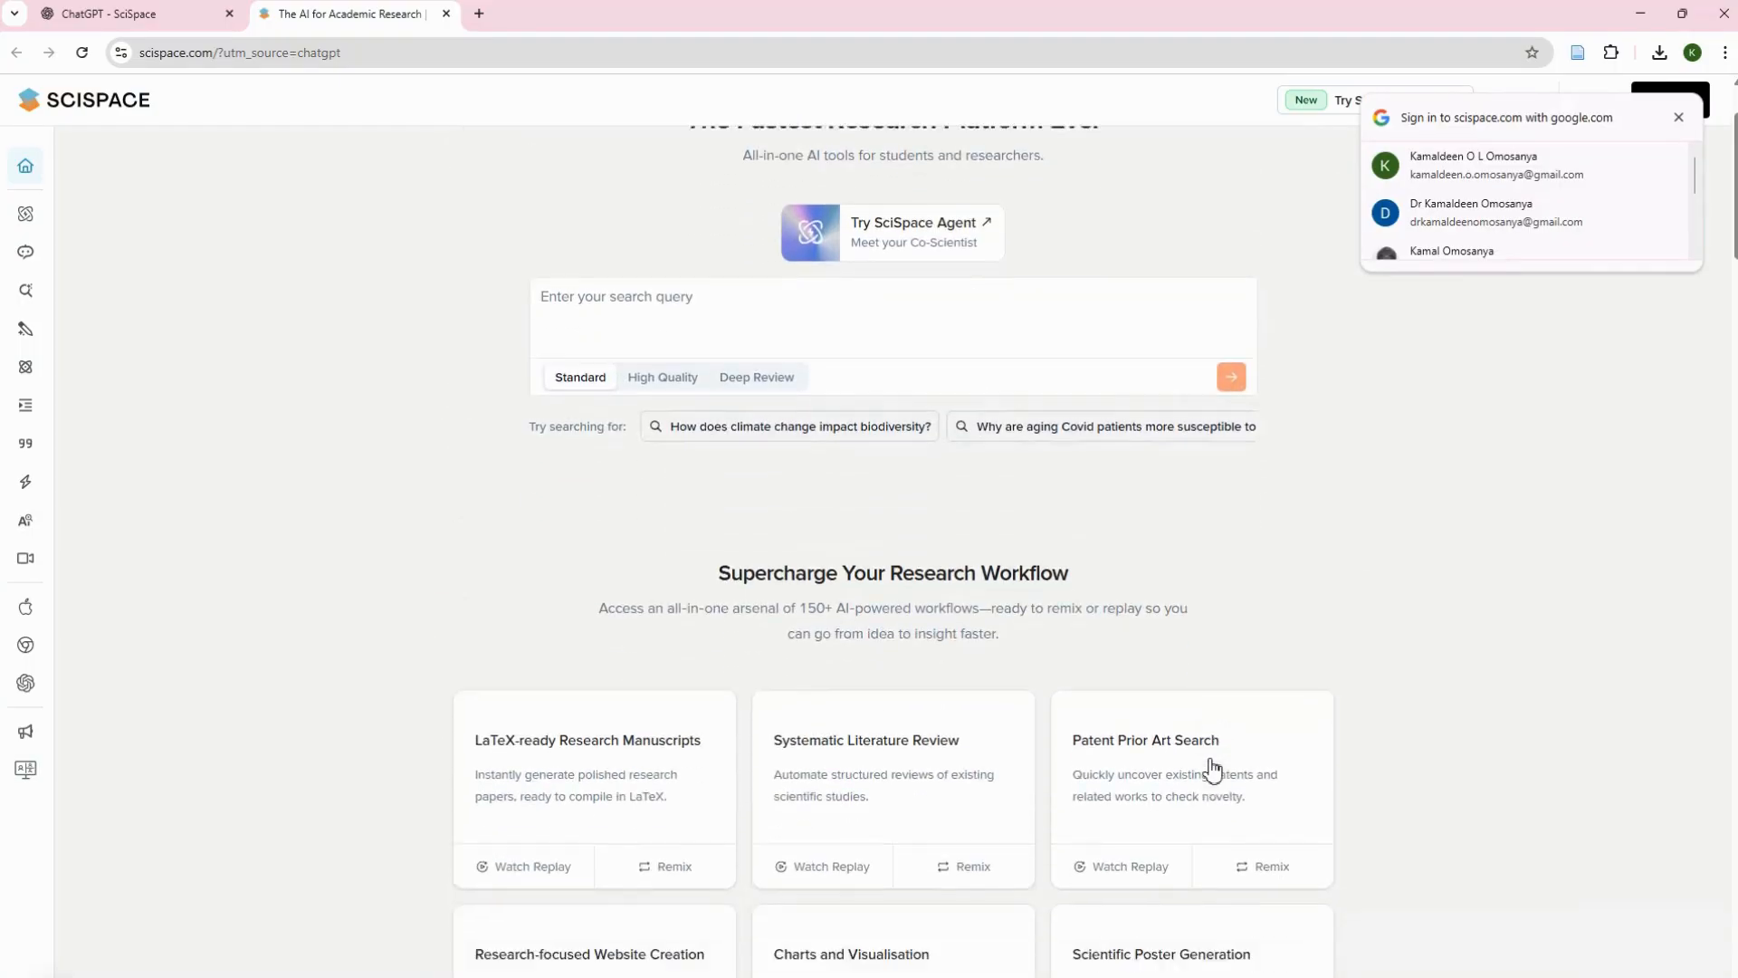
scroll(1187, 737, up, 4)
click(684, 379)
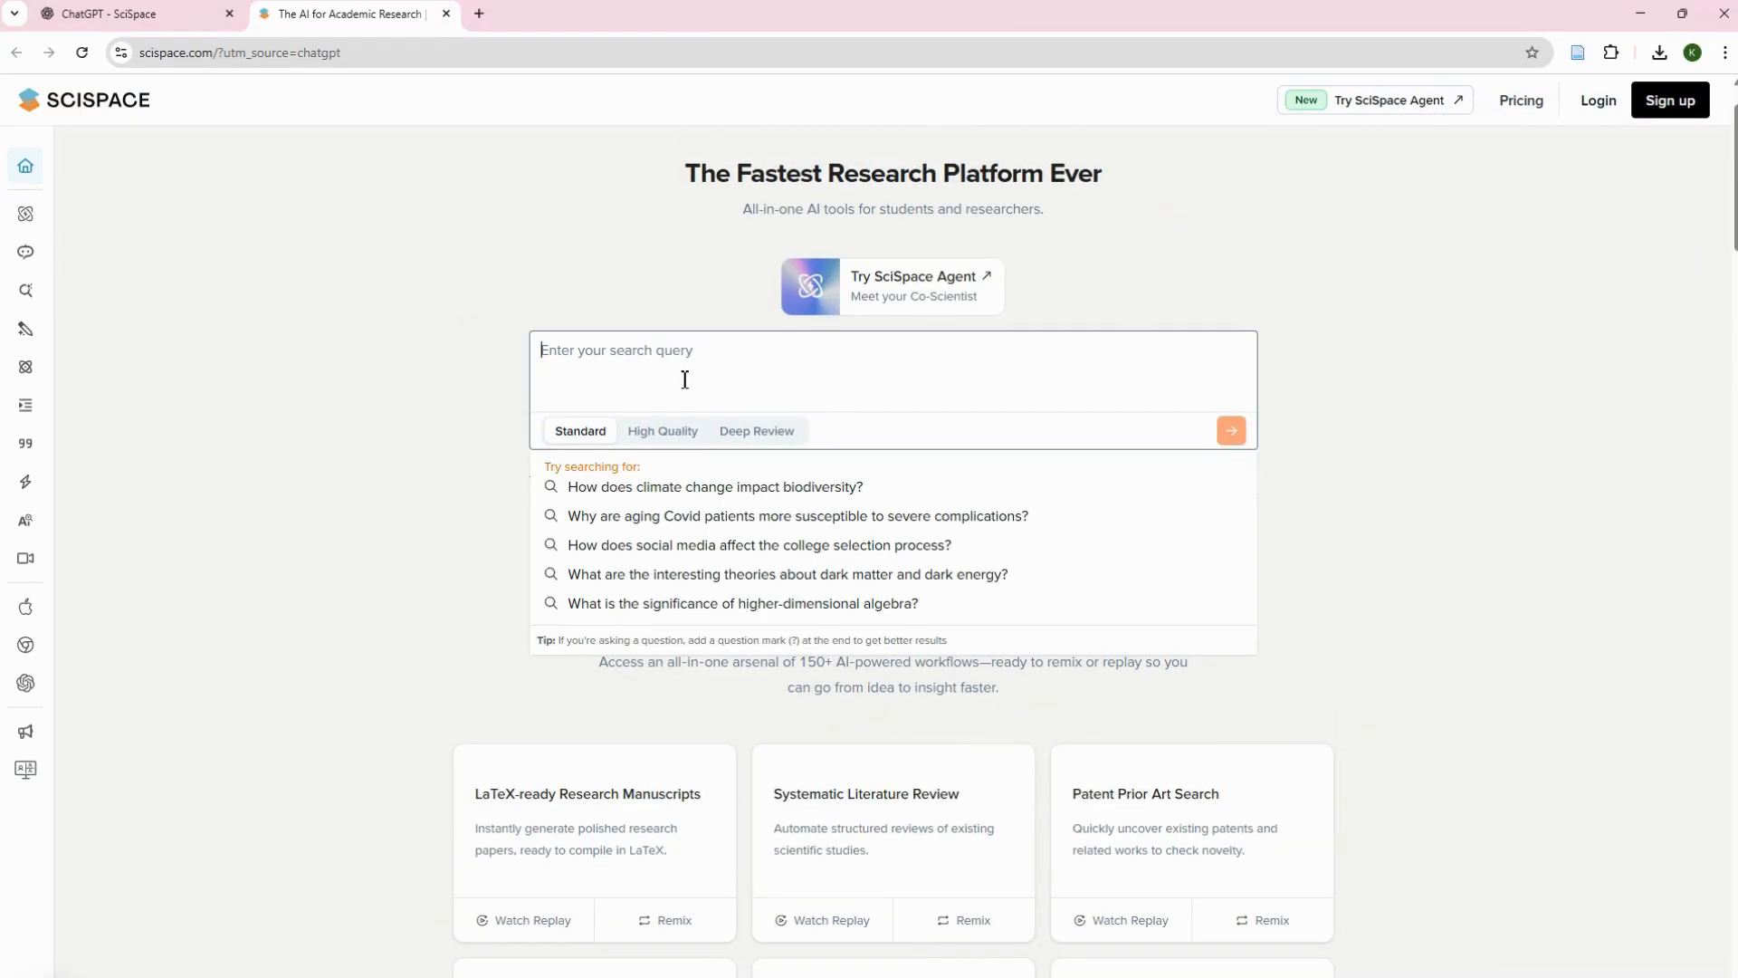
text(Generative AI in Seismic Interpreta)
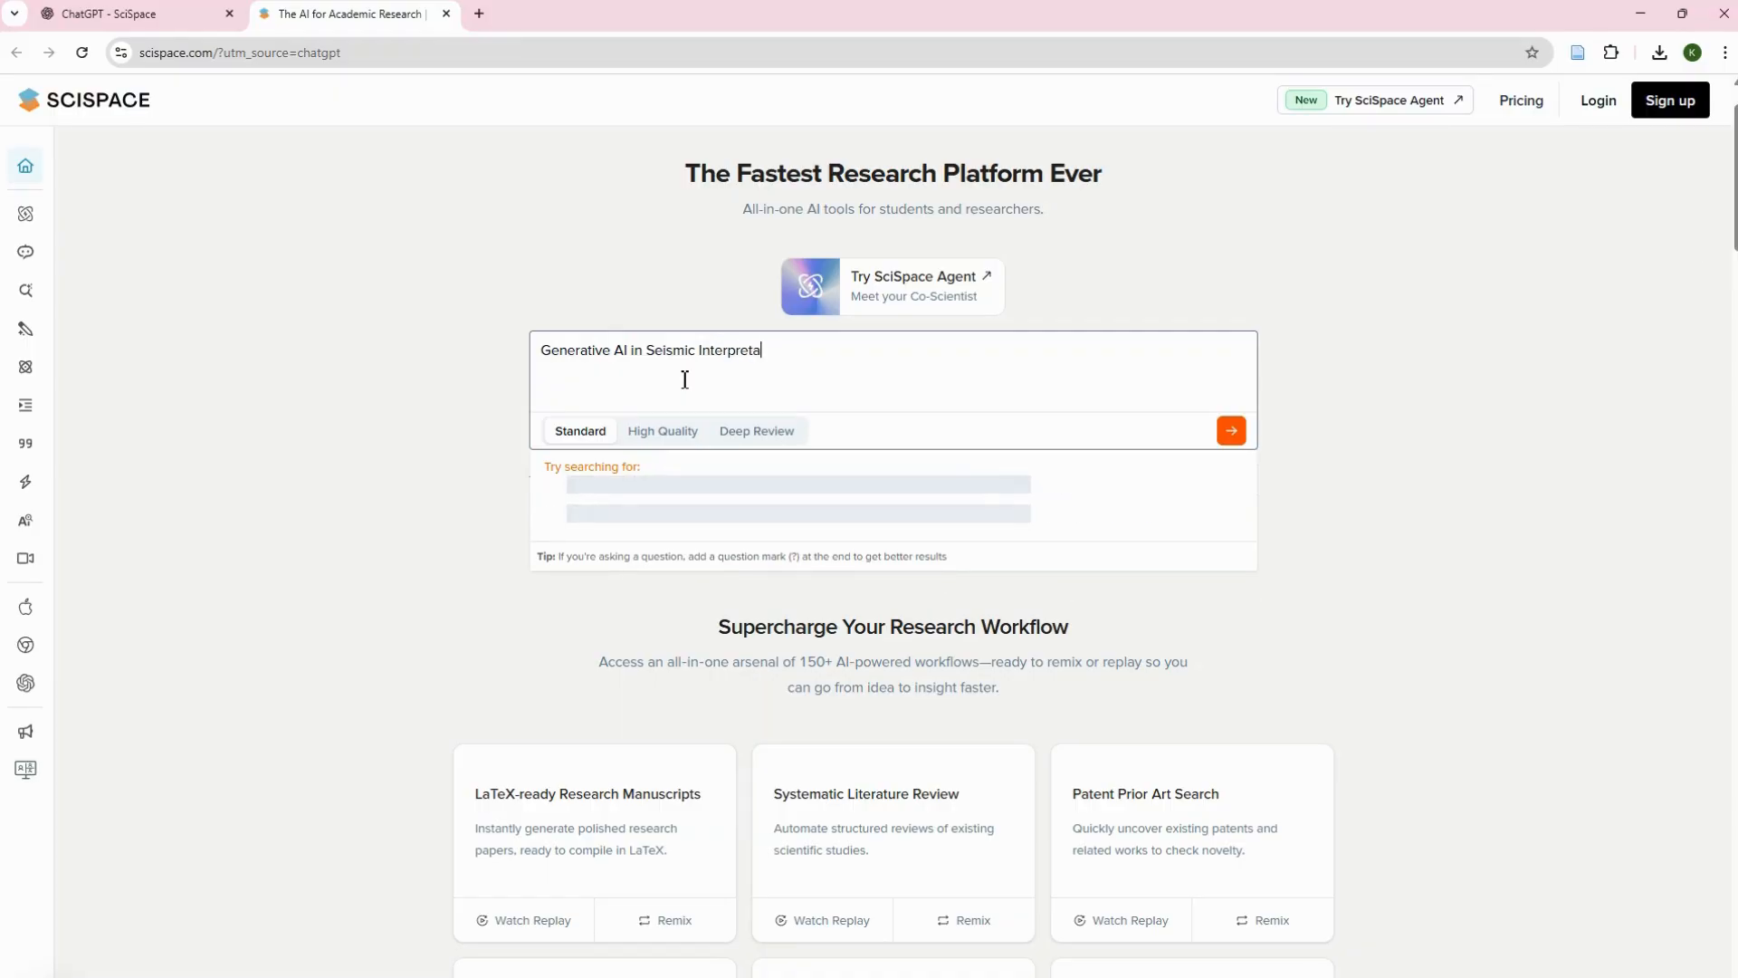
text(n)
key(Return)
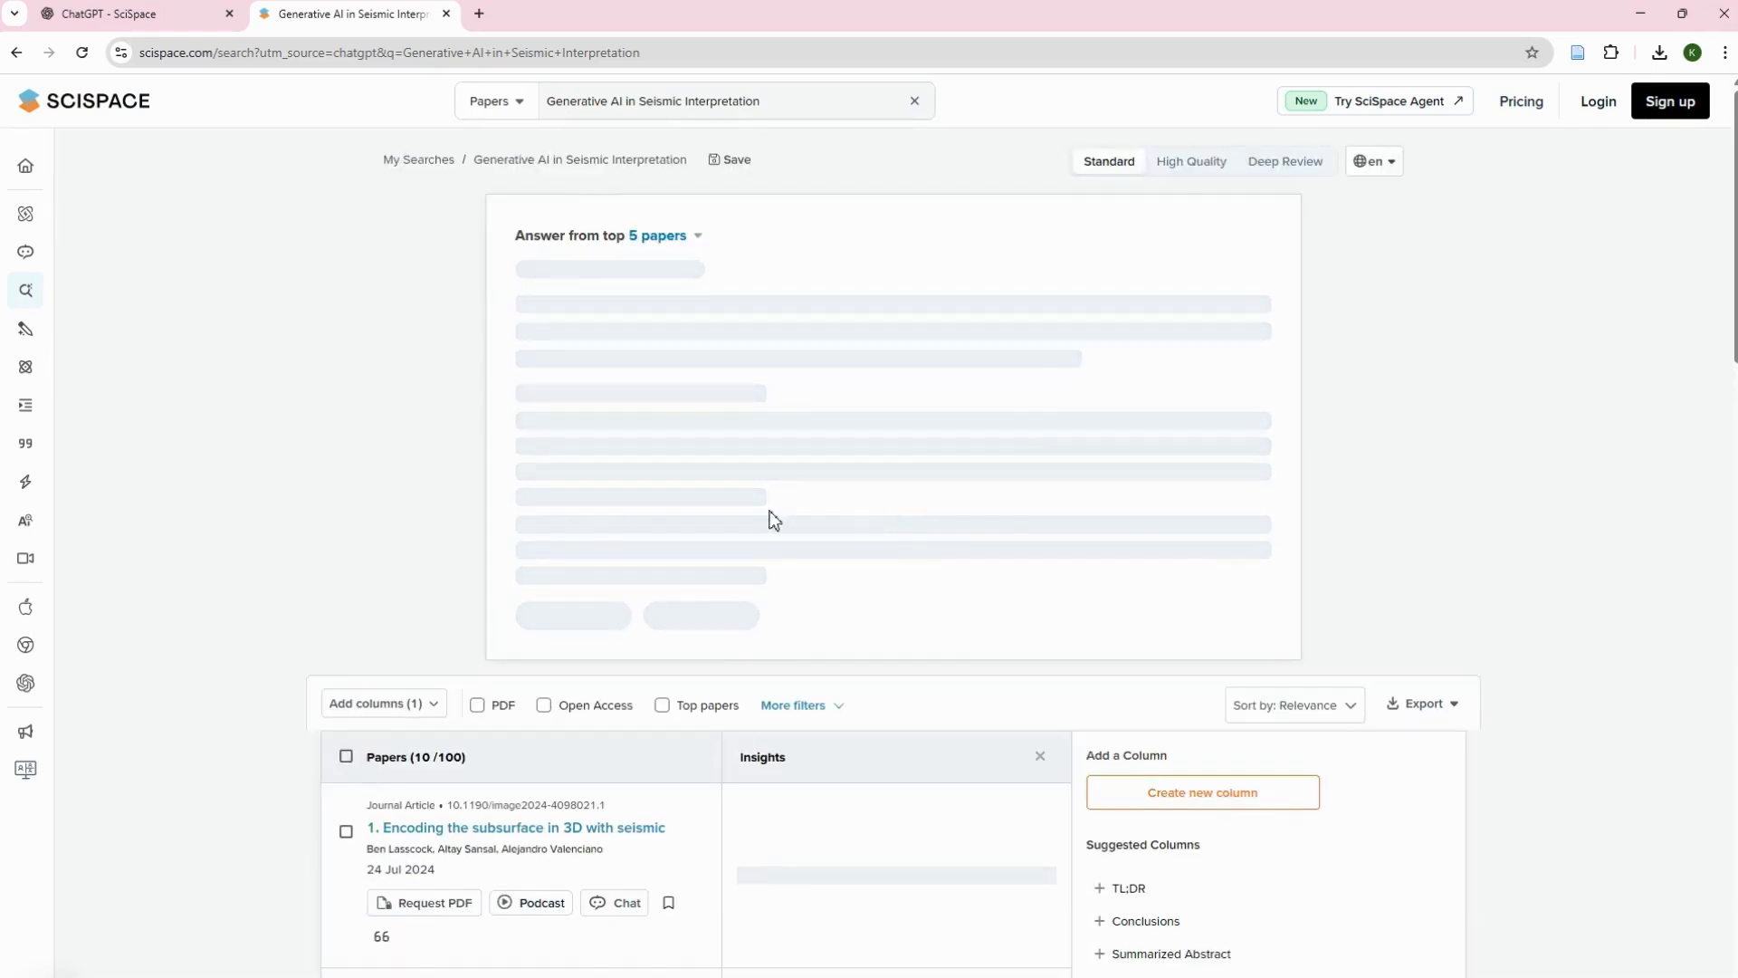
Add a Results column to the papers table, try to add a Contributions column and dismiss the sign-up form
scroll(287, 589, down, 5)
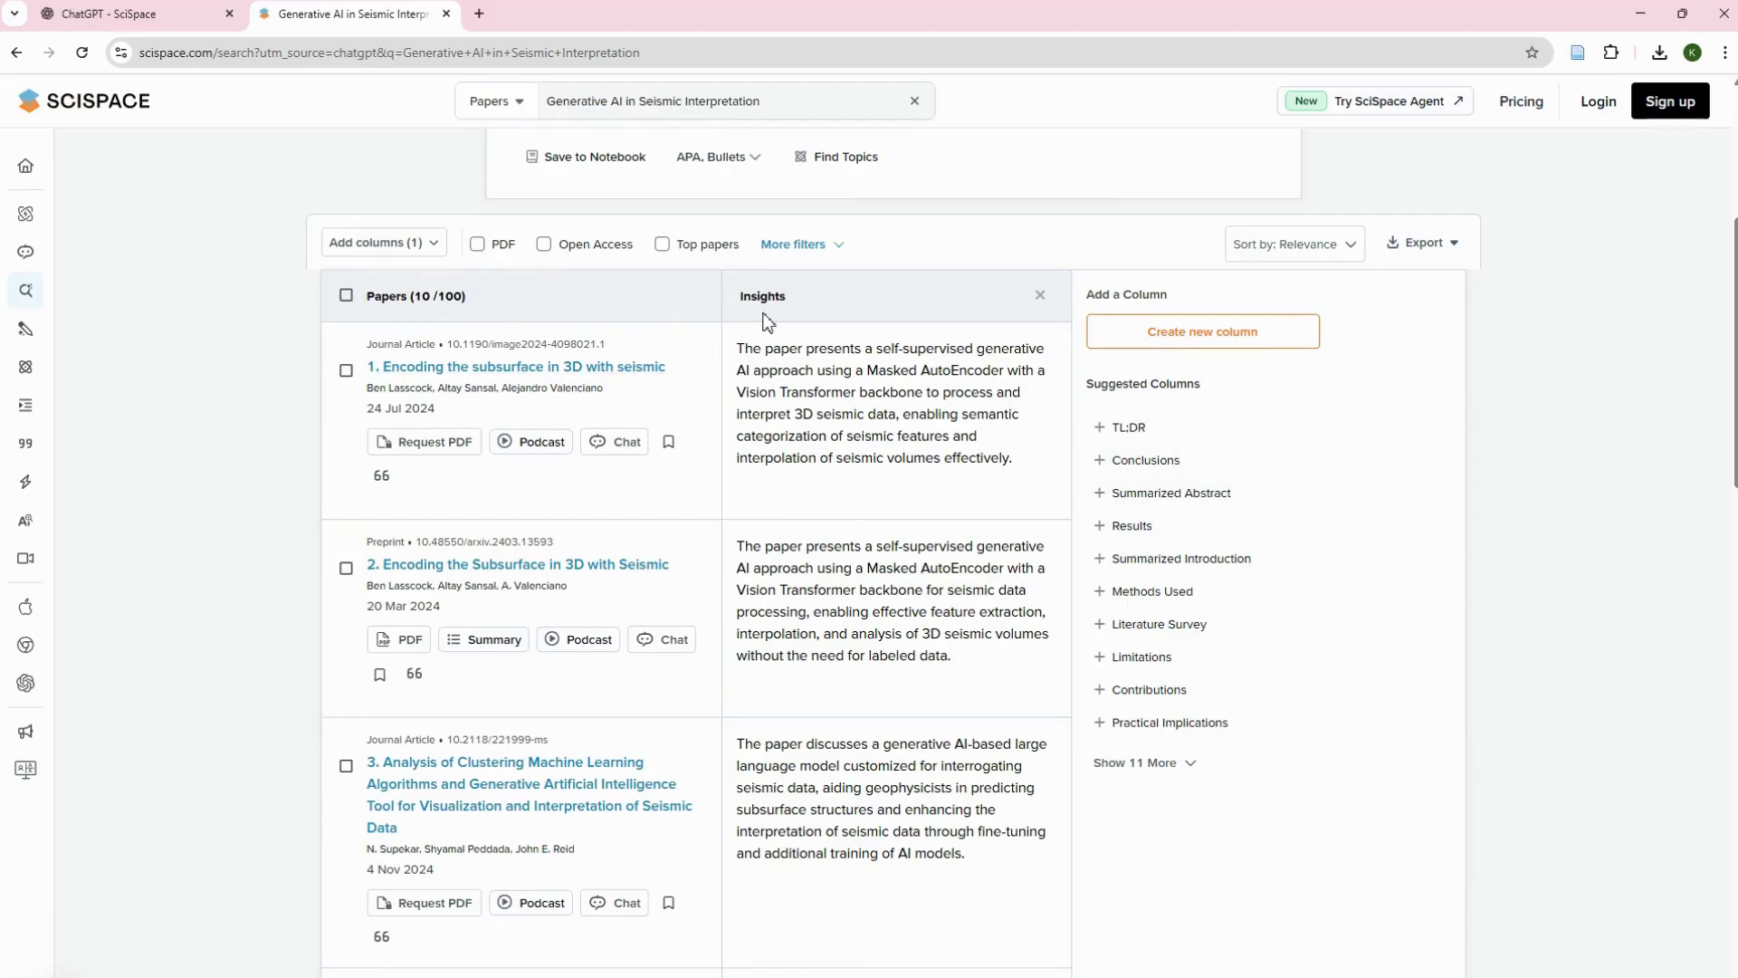
click(1133, 526)
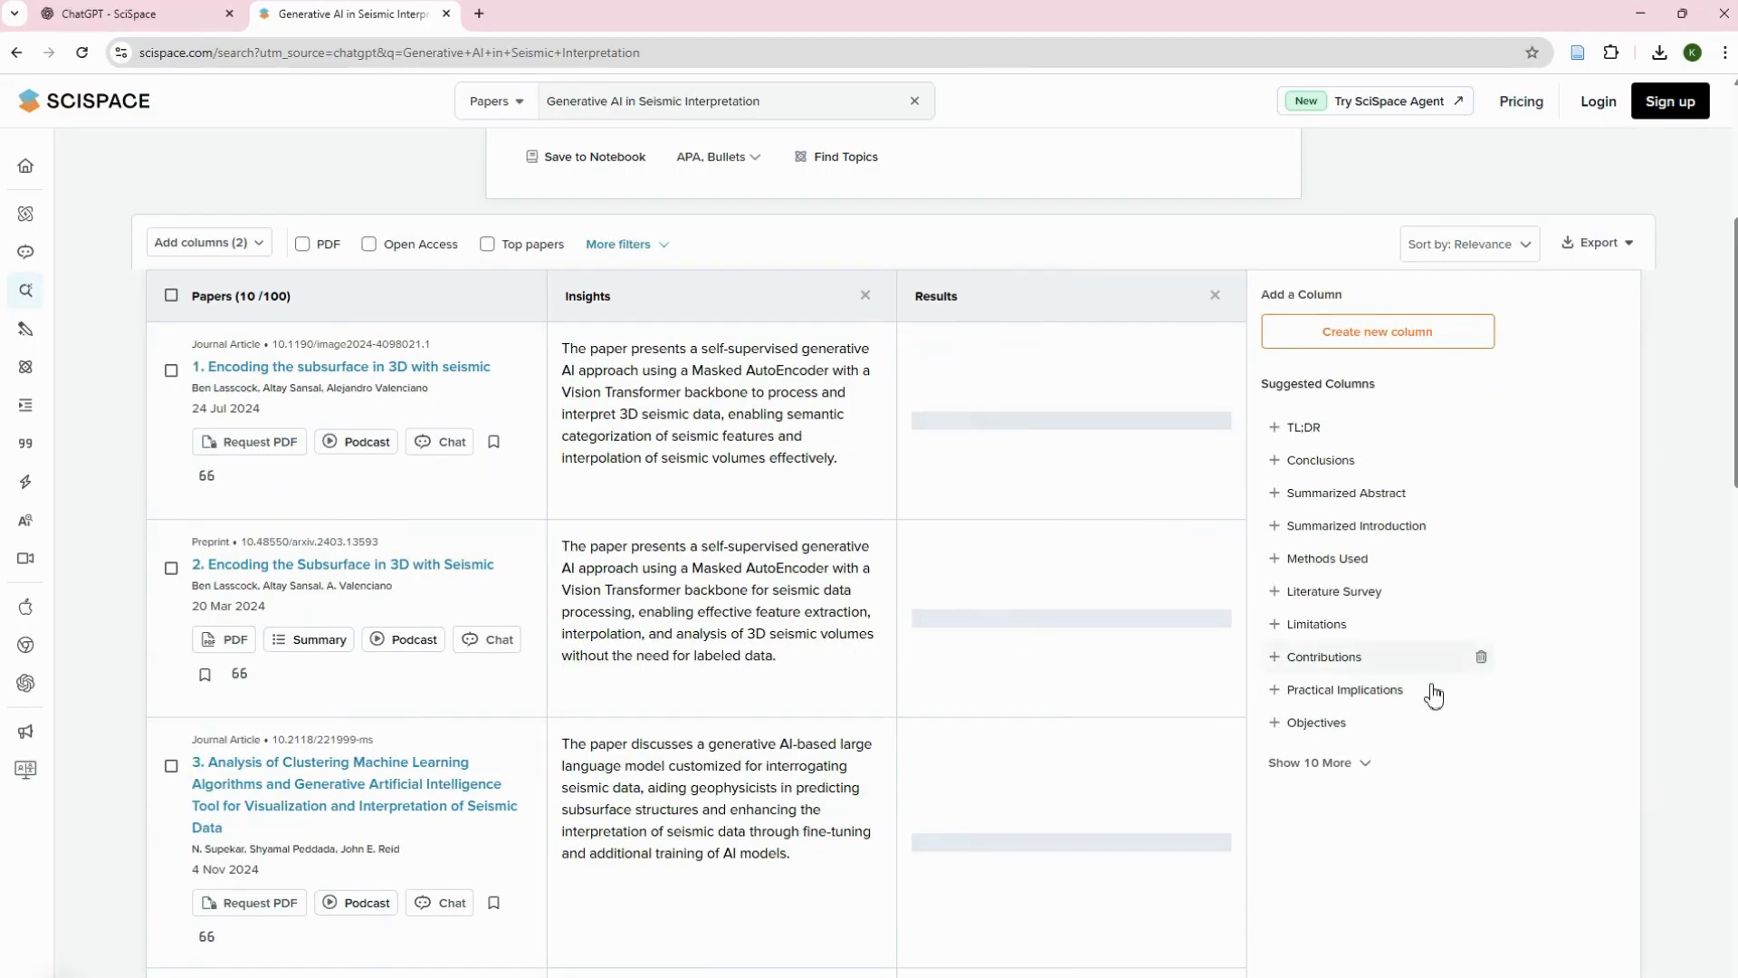
click(1339, 661)
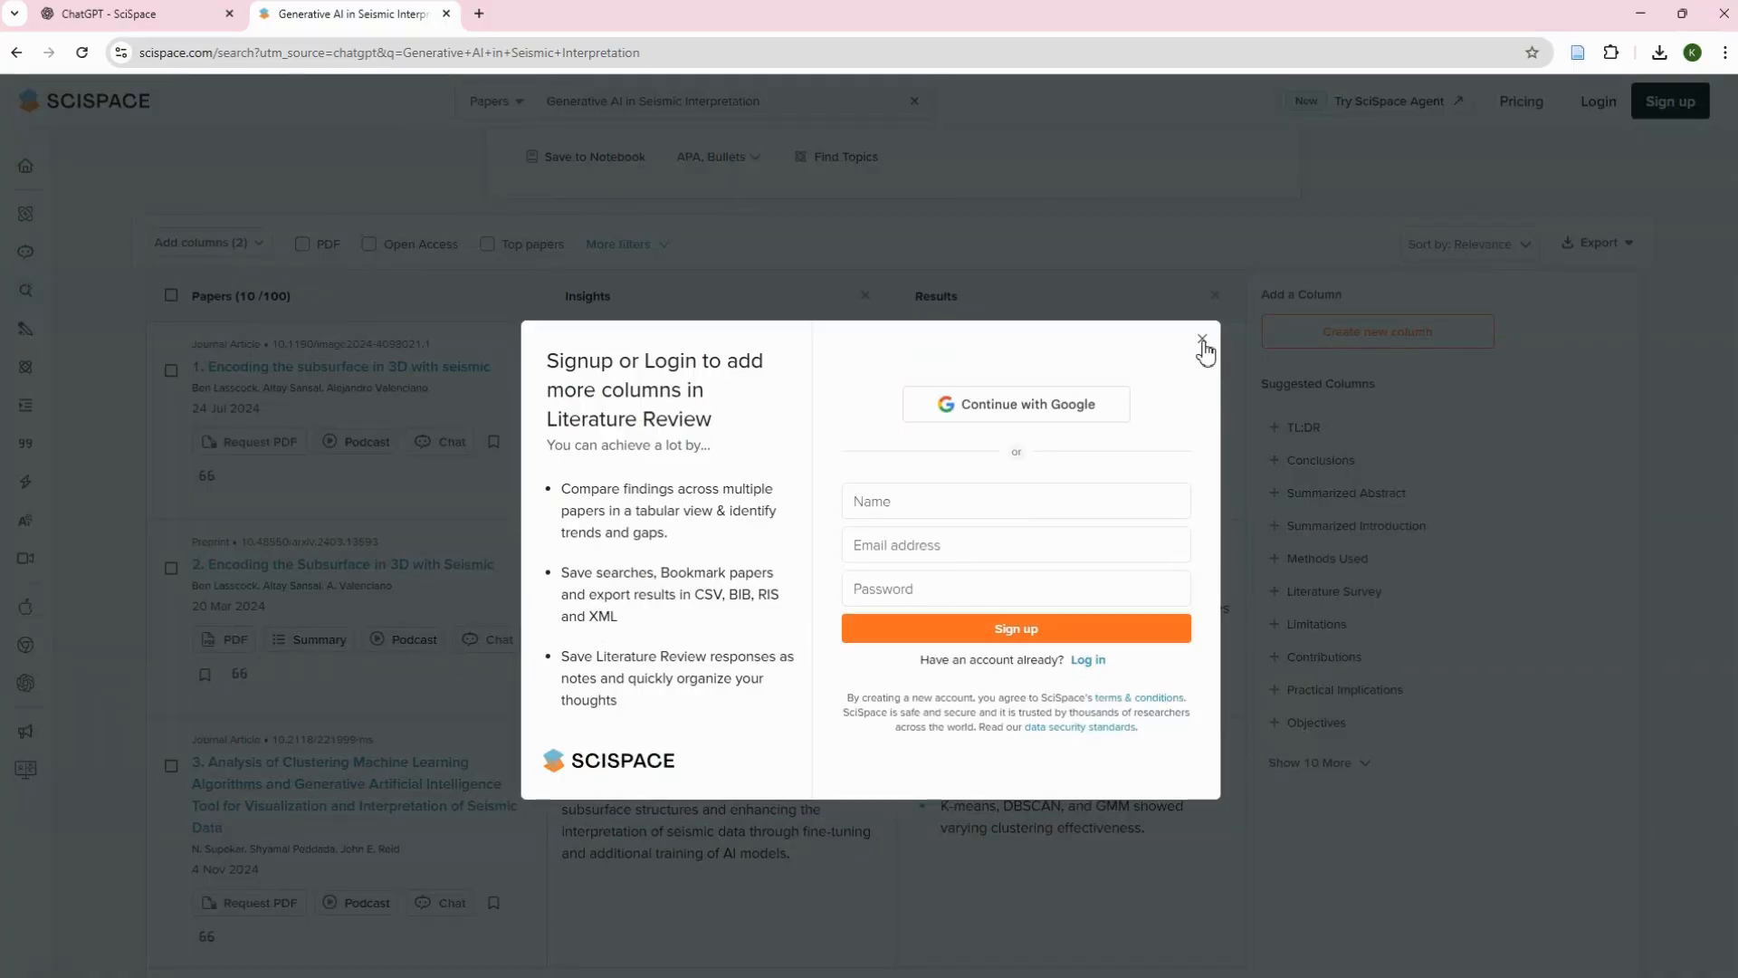
click(1202, 341)
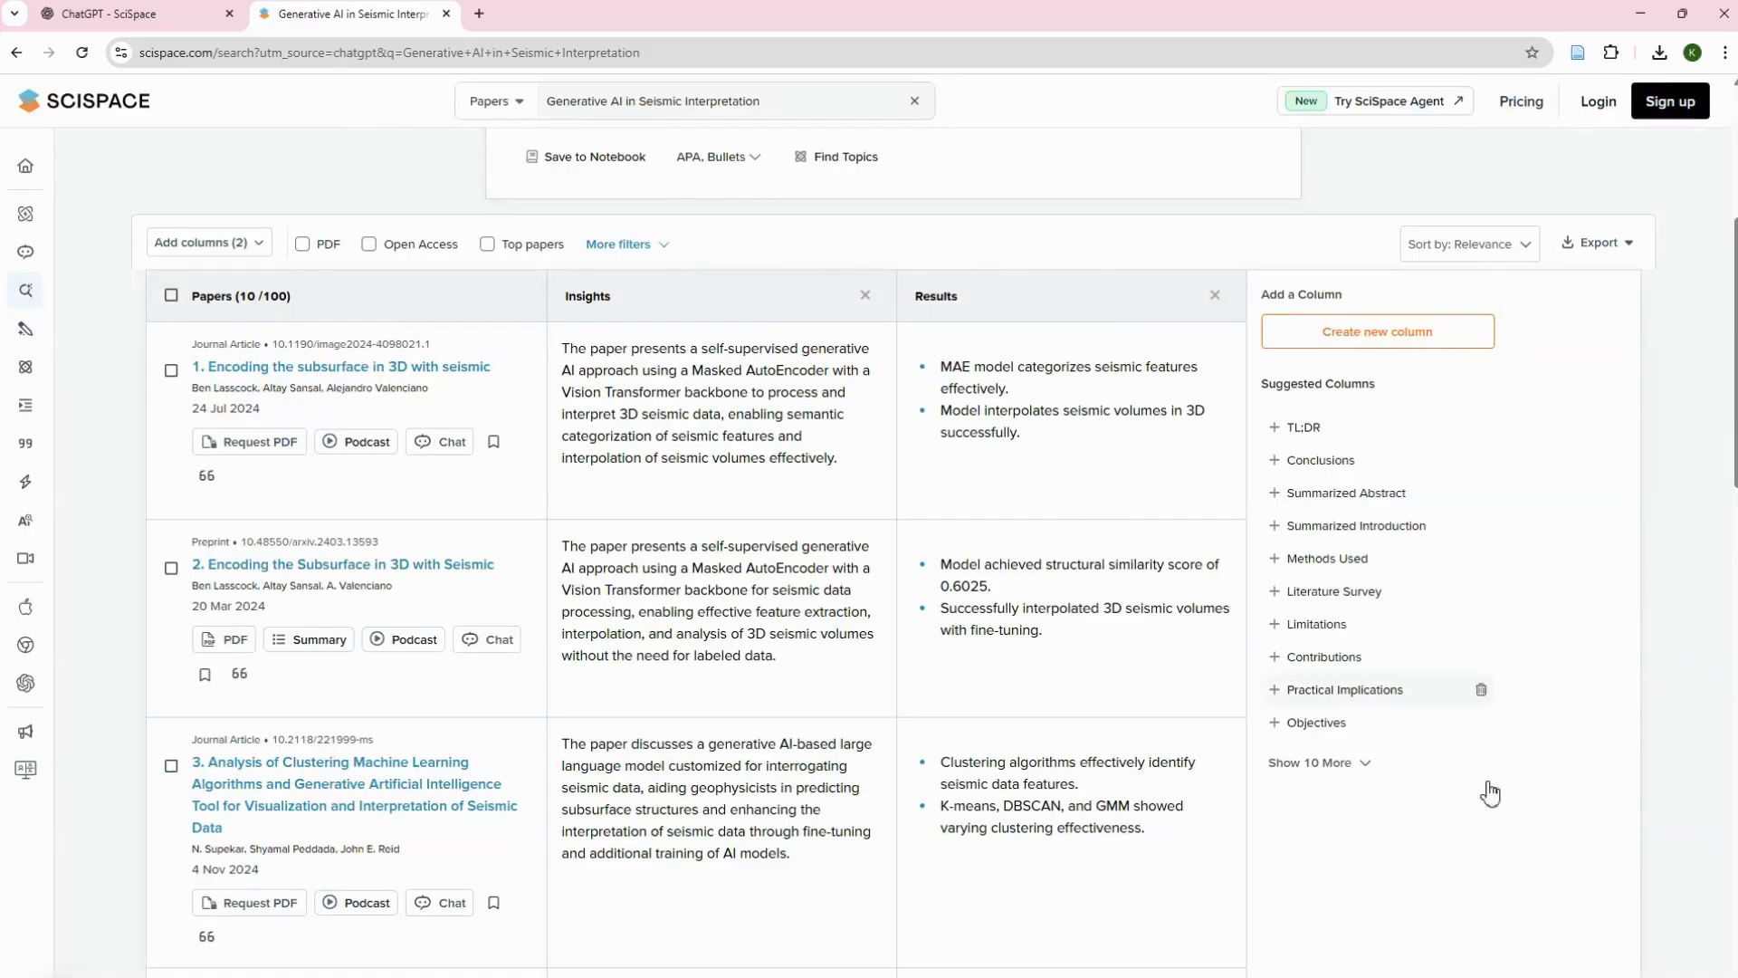
Expand the full list of suggested columns for the papers table and look through the available options
click(1364, 777)
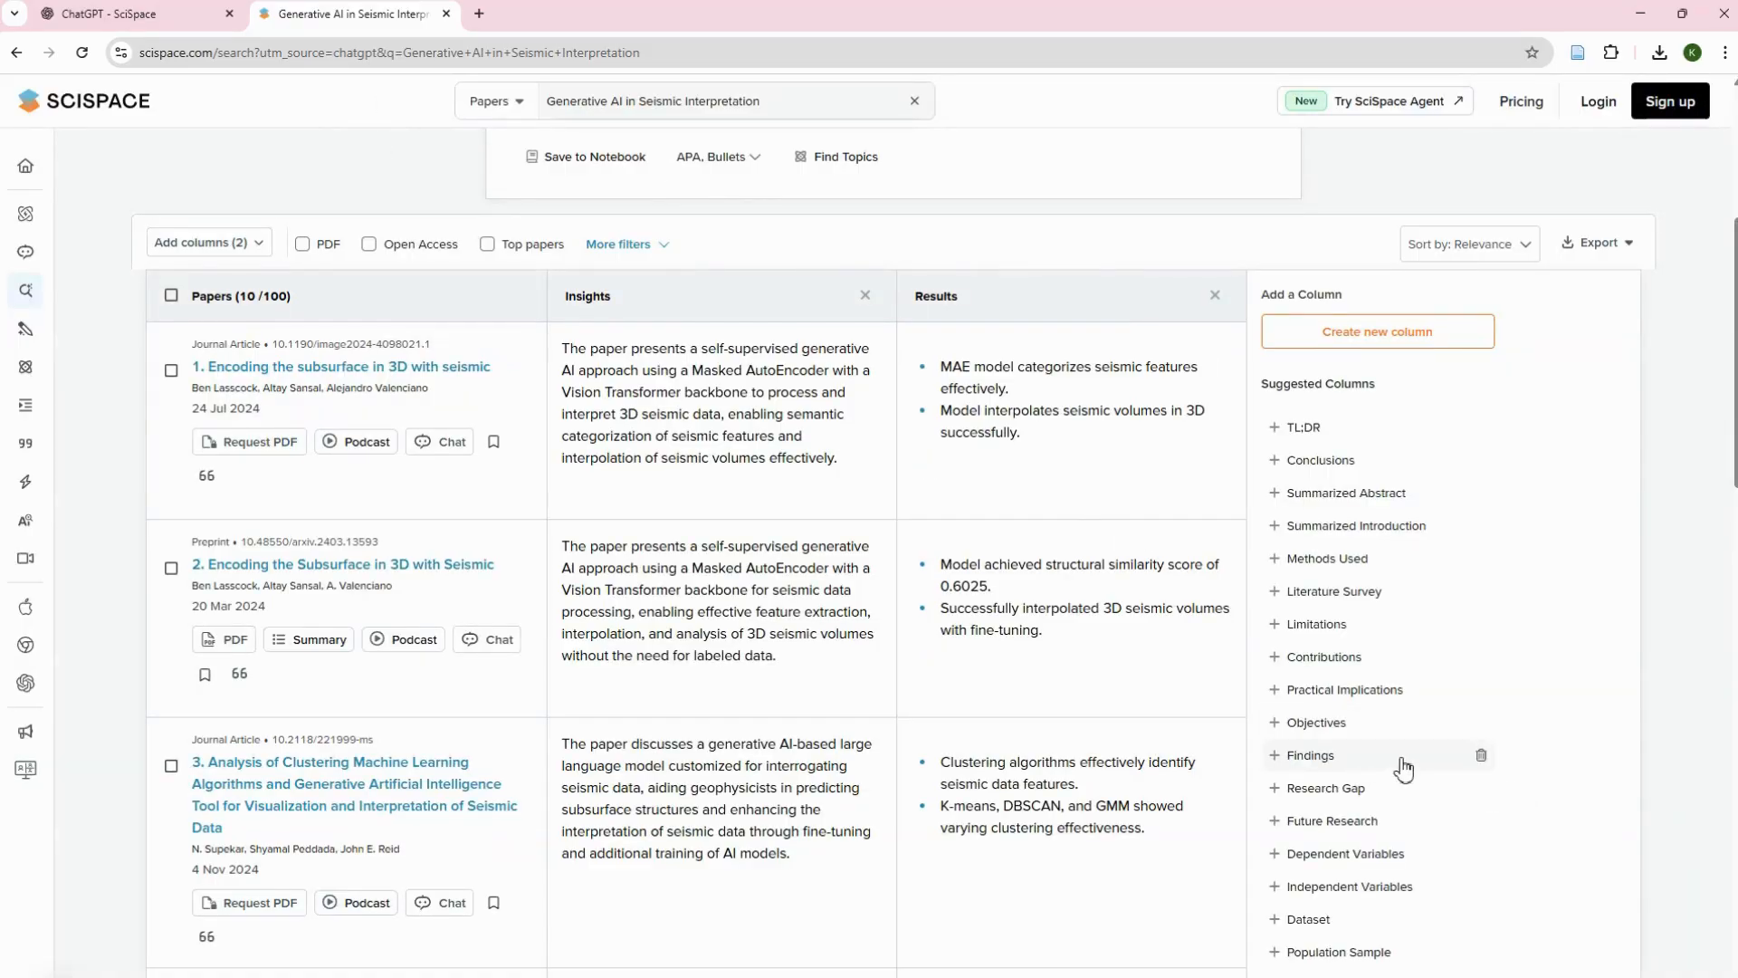
scroll(1363, 776, down, 3)
scroll(1364, 777, up, 4)
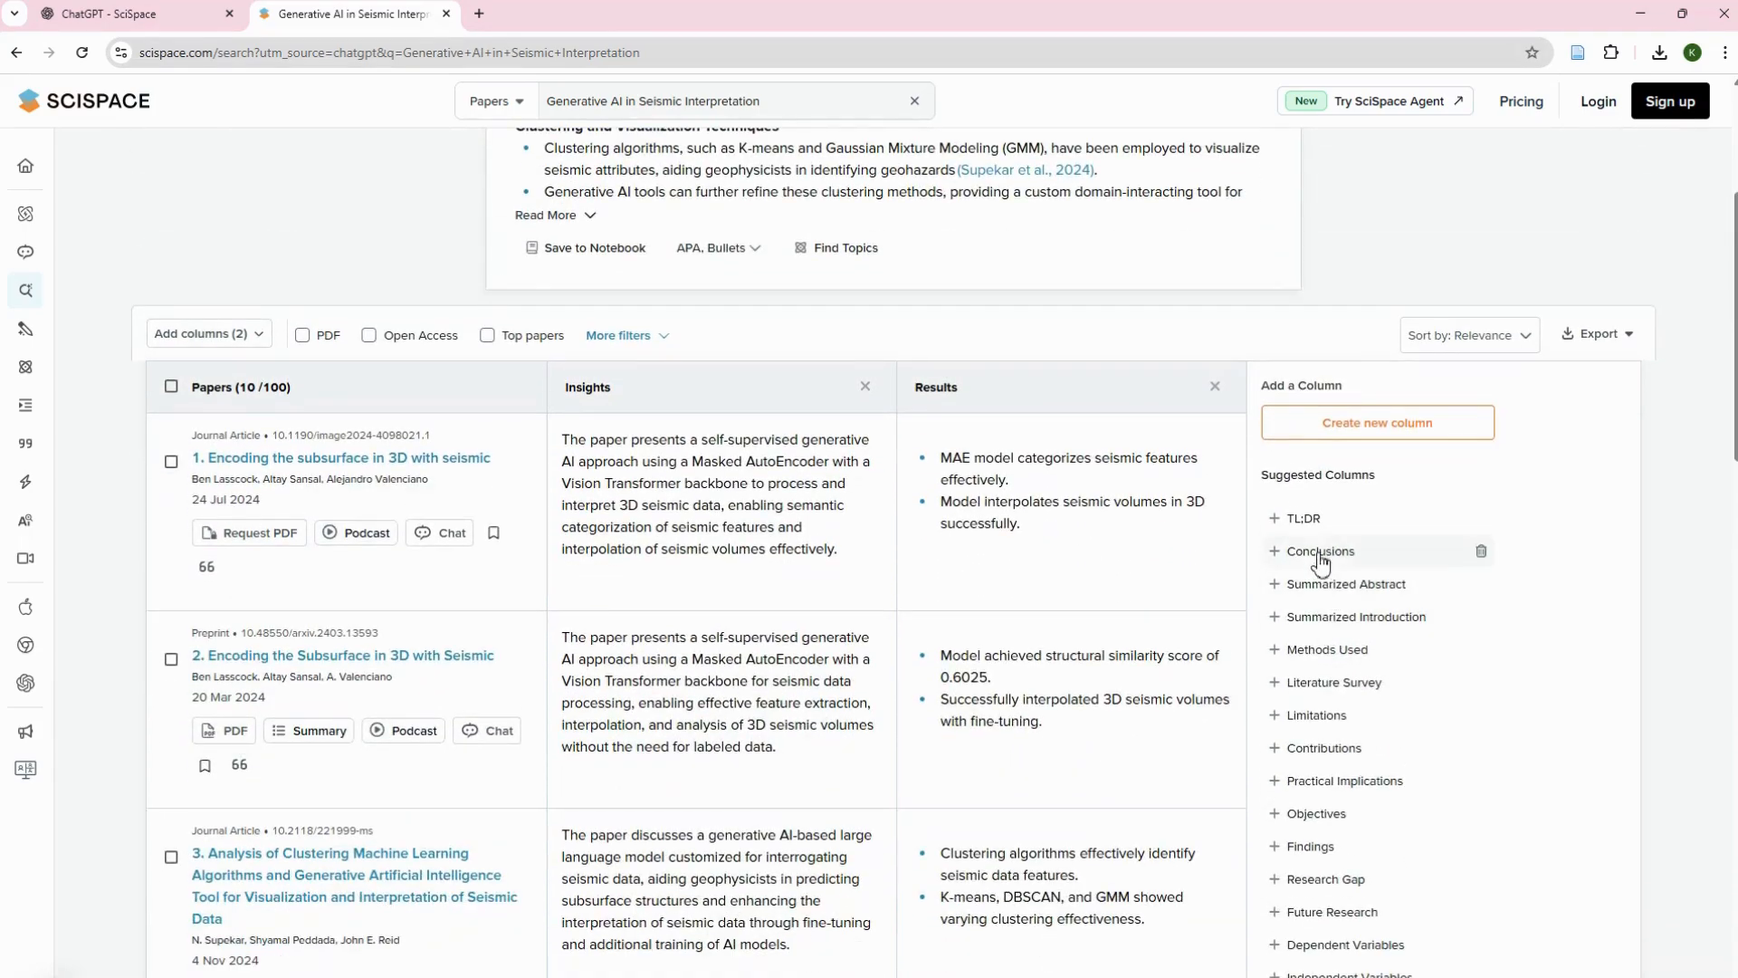
scroll(1324, 632, down, 1)
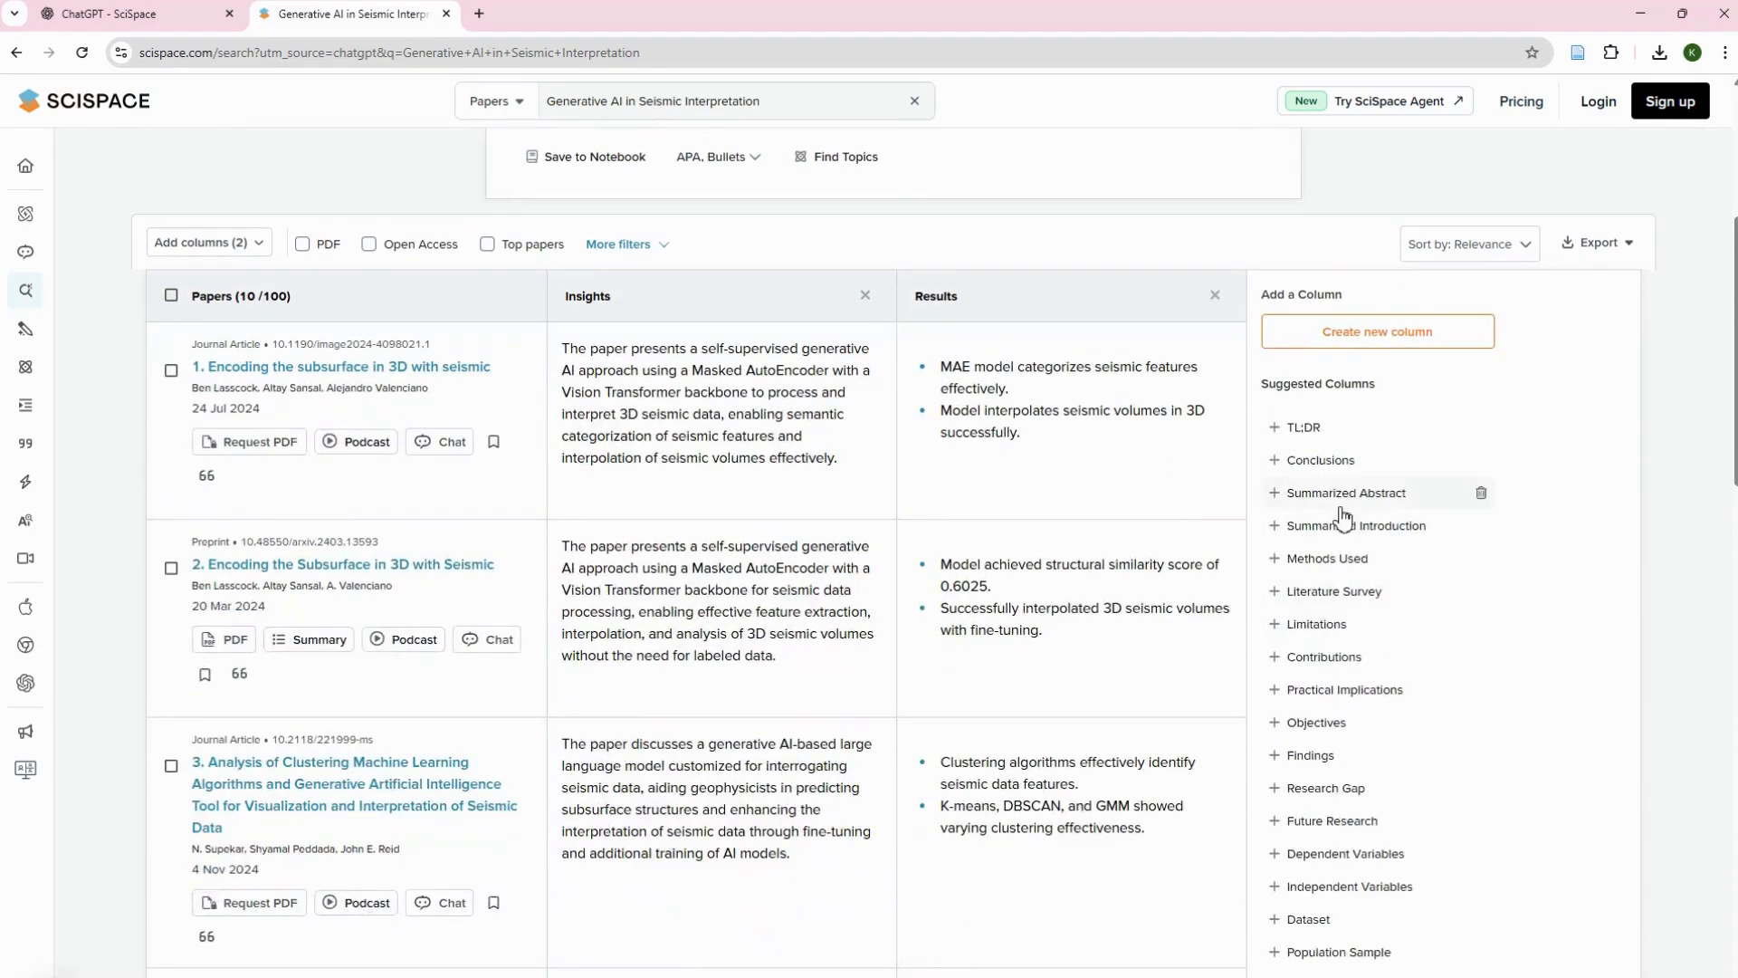
scroll(1335, 540, down, 2)
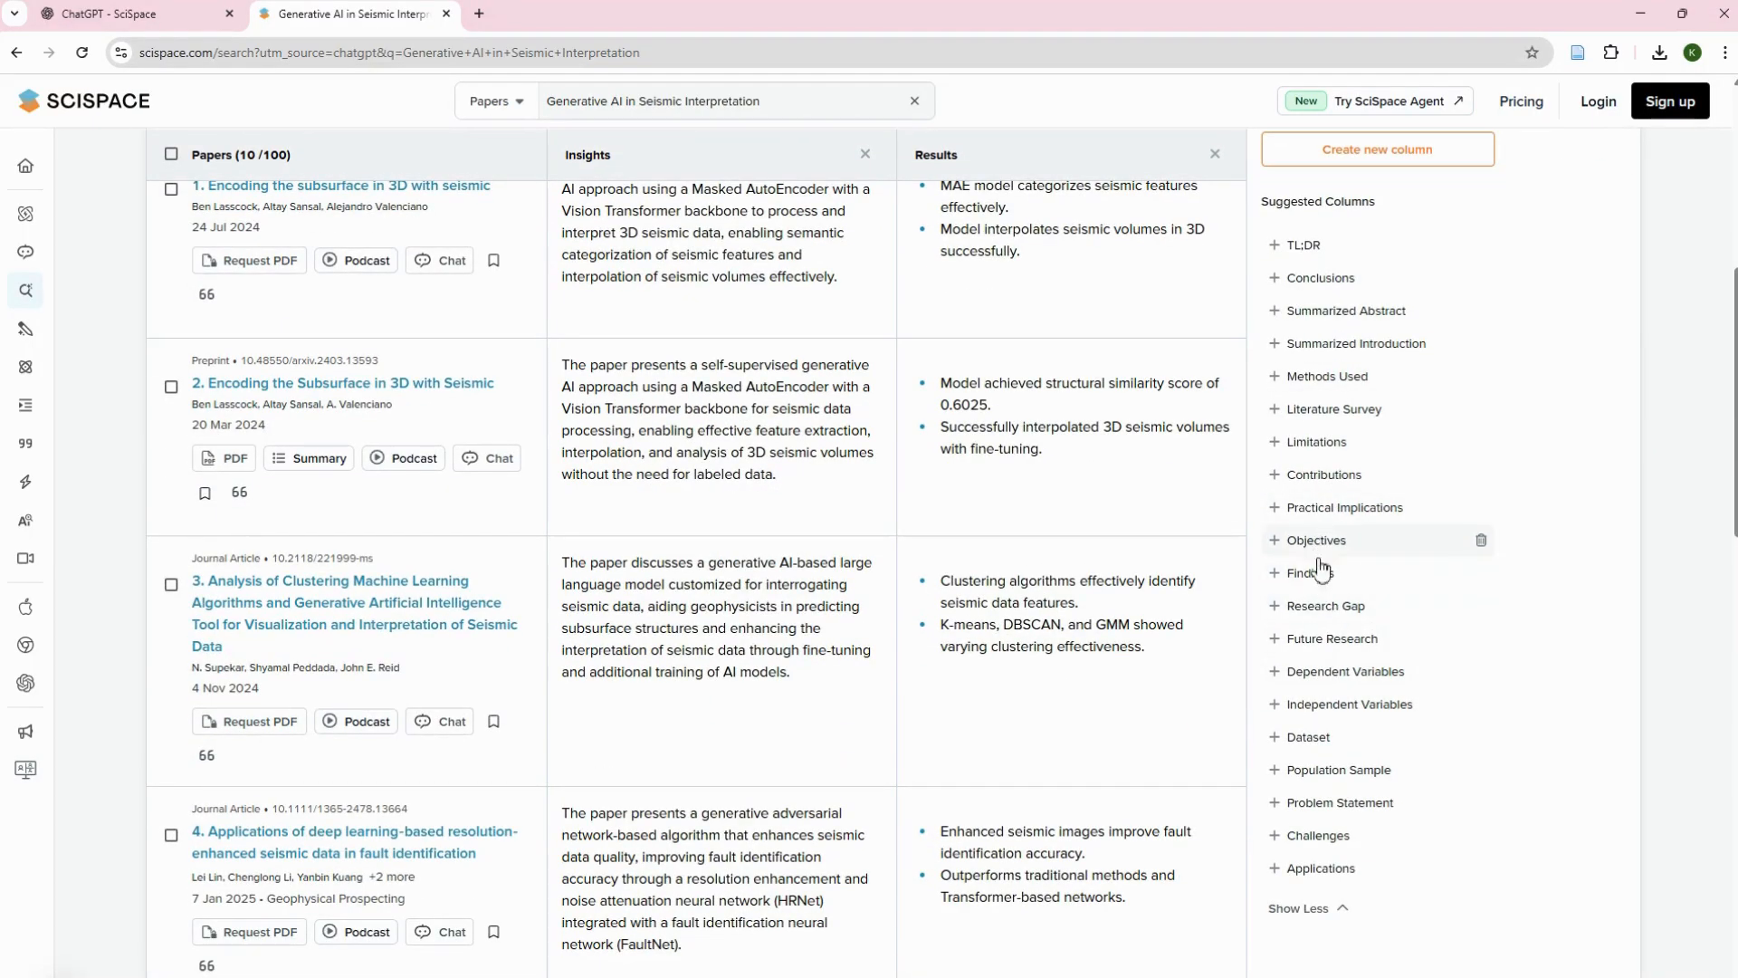
scroll(1339, 874, down, 3)
scroll(1270, 720, up, 6)
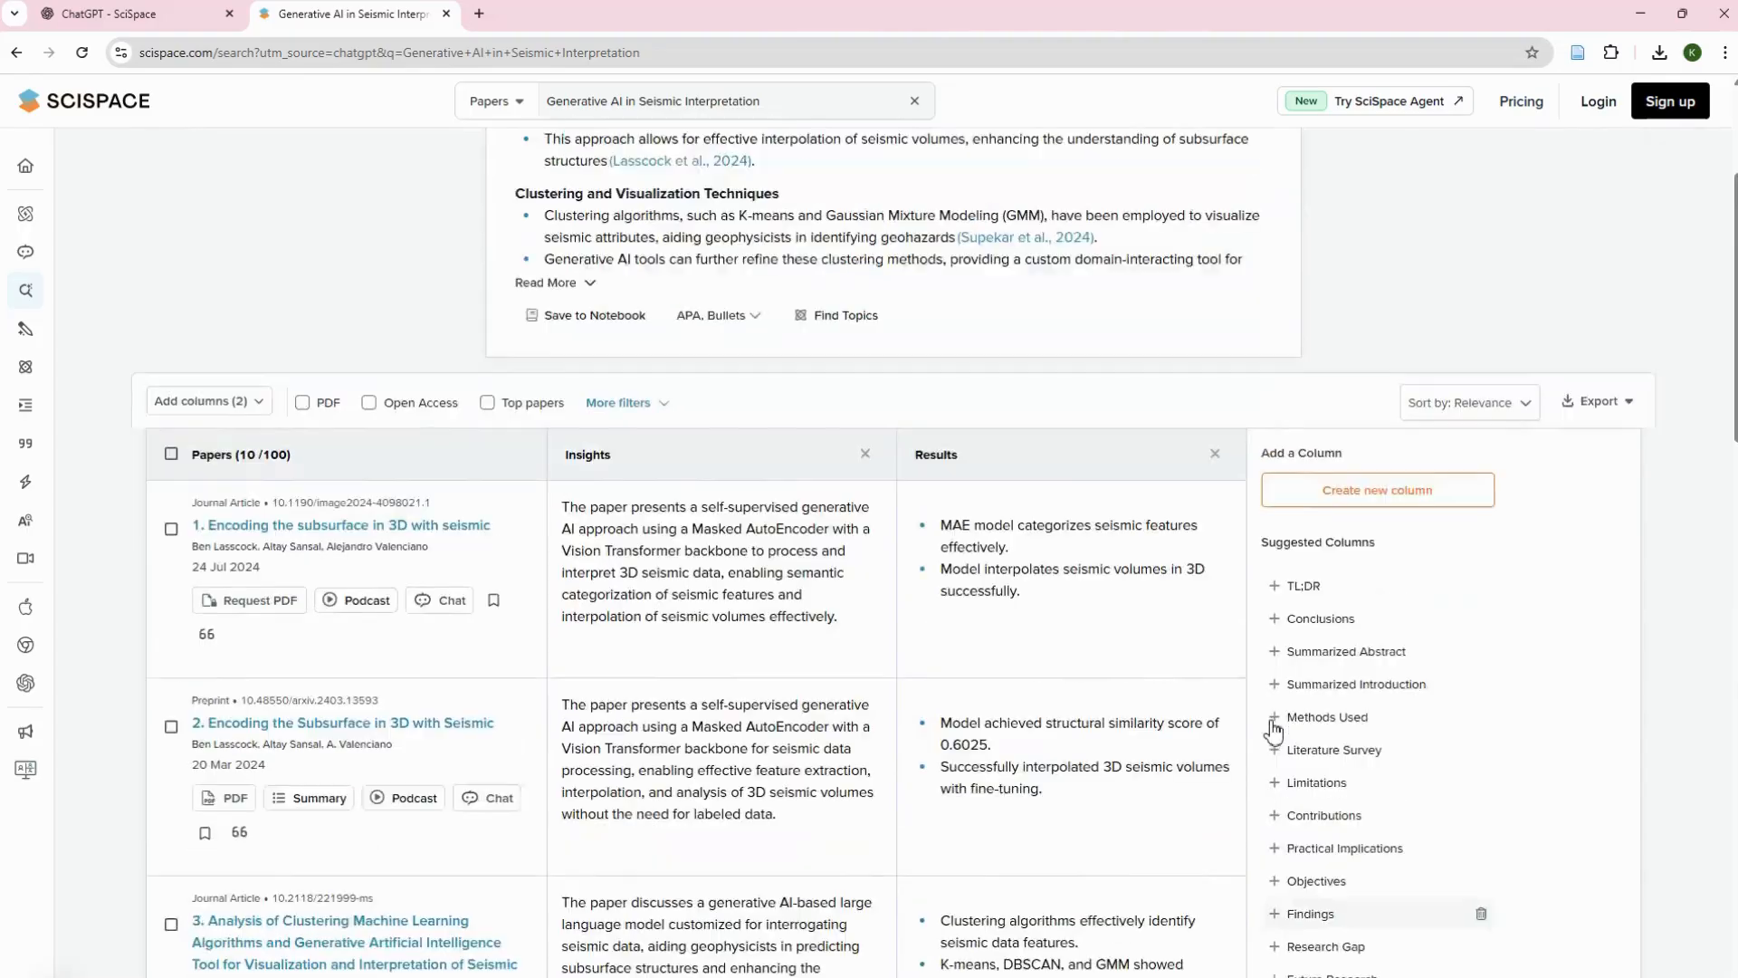
Switch back to ChatGPT, open the GPT store and look through its categories up to the Education section
click(176, 18)
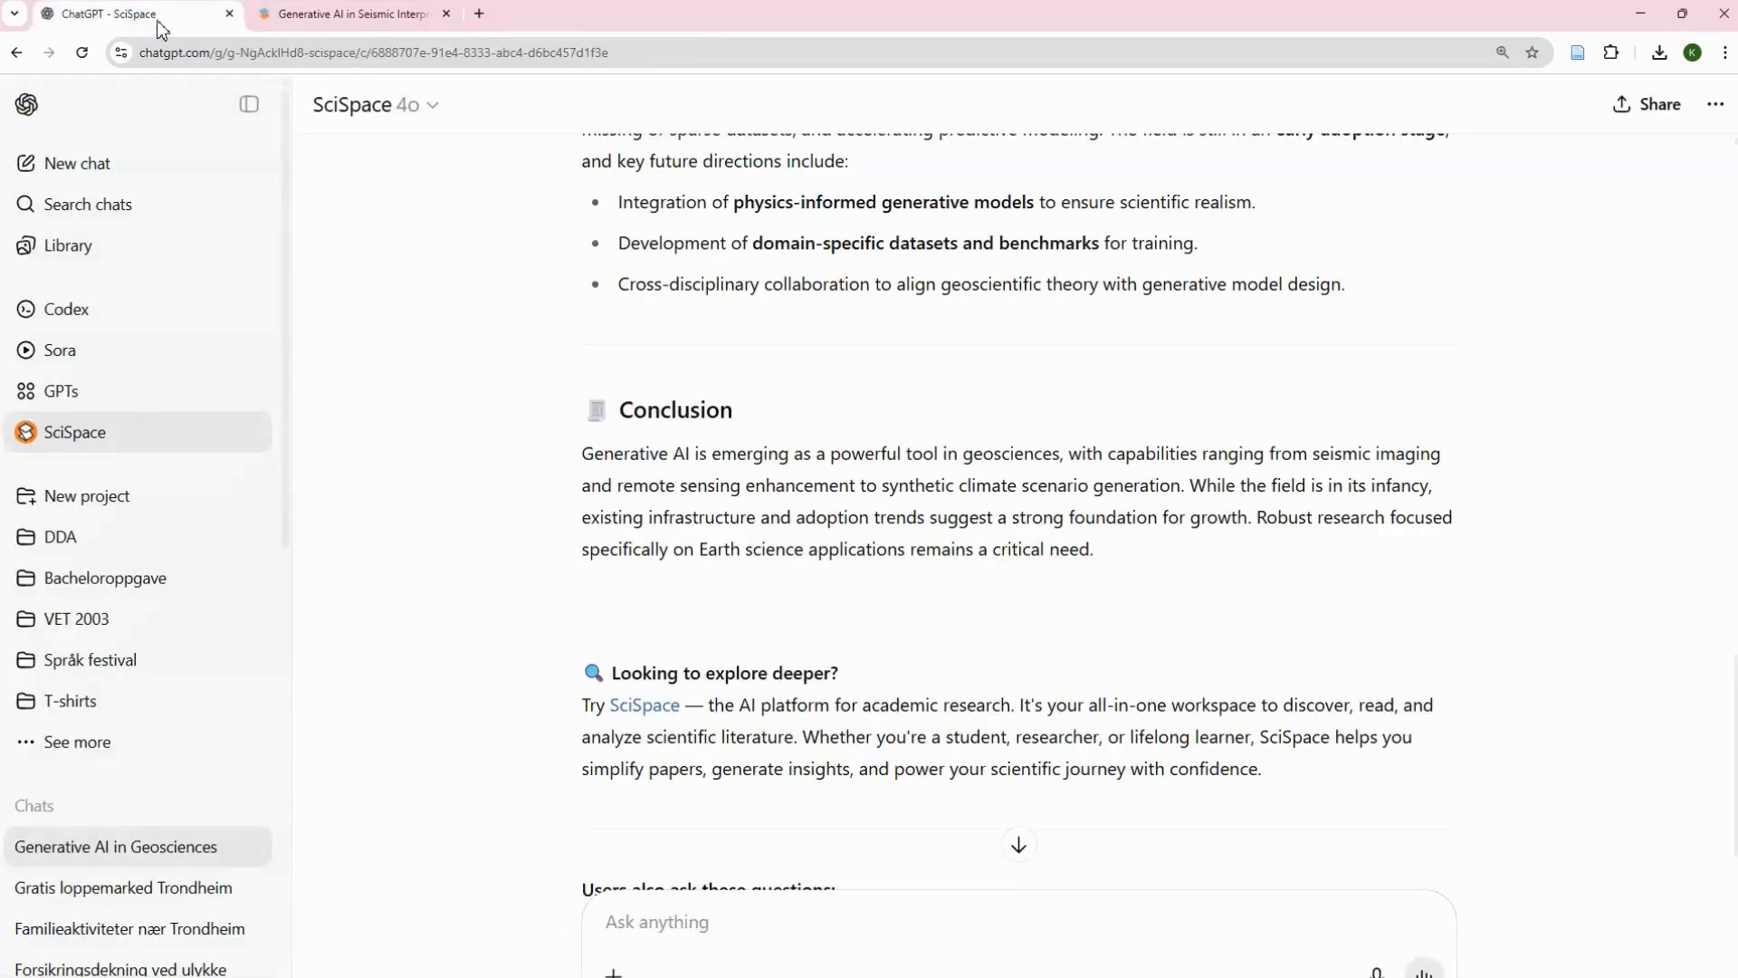
click(80, 398)
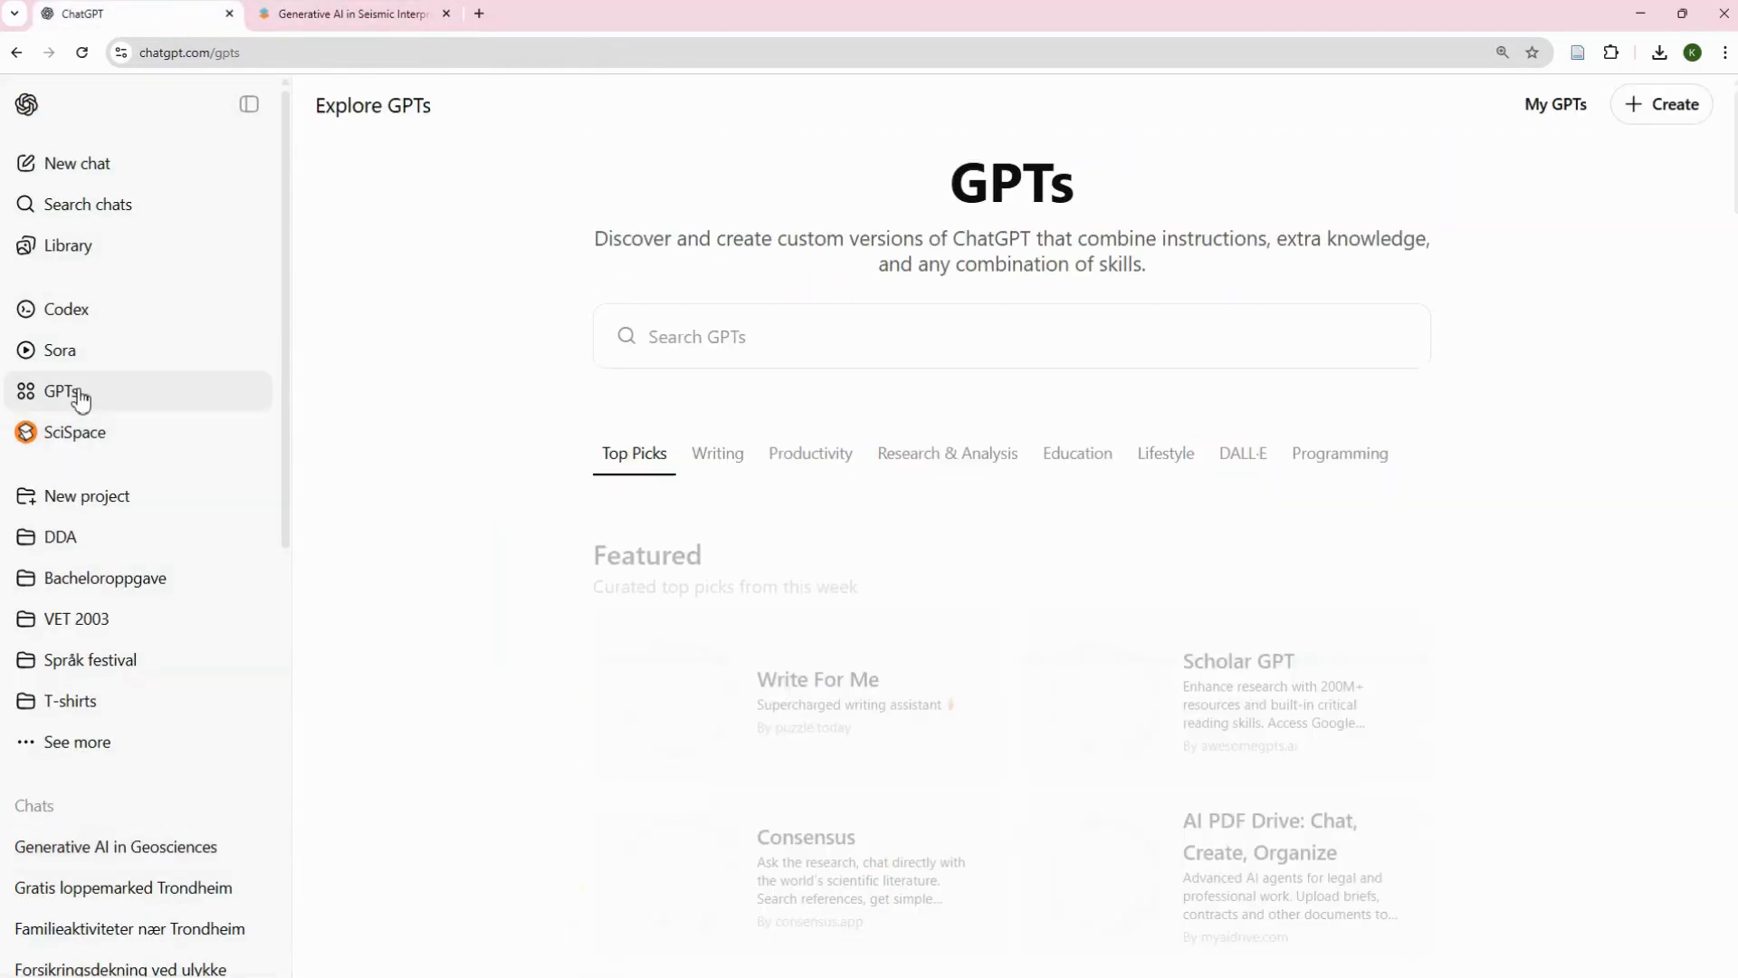
scroll(996, 473, down, 2)
scroll(1003, 475, down, 15)
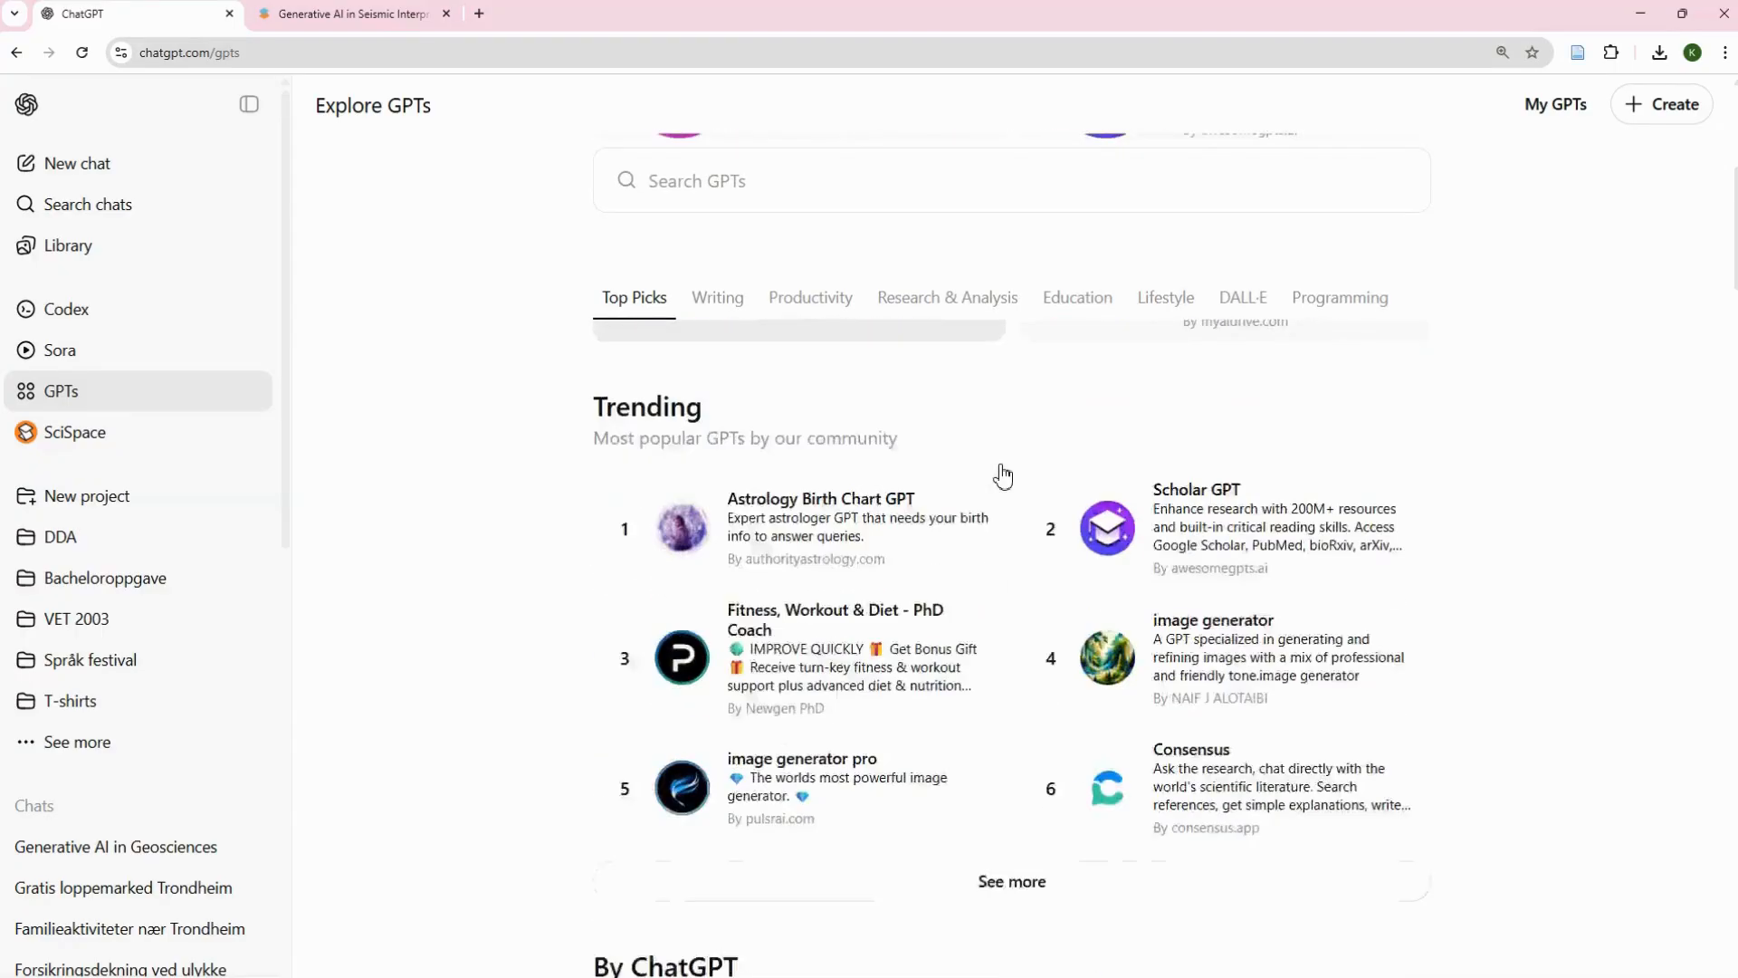
scroll(1003, 475, down, 3)
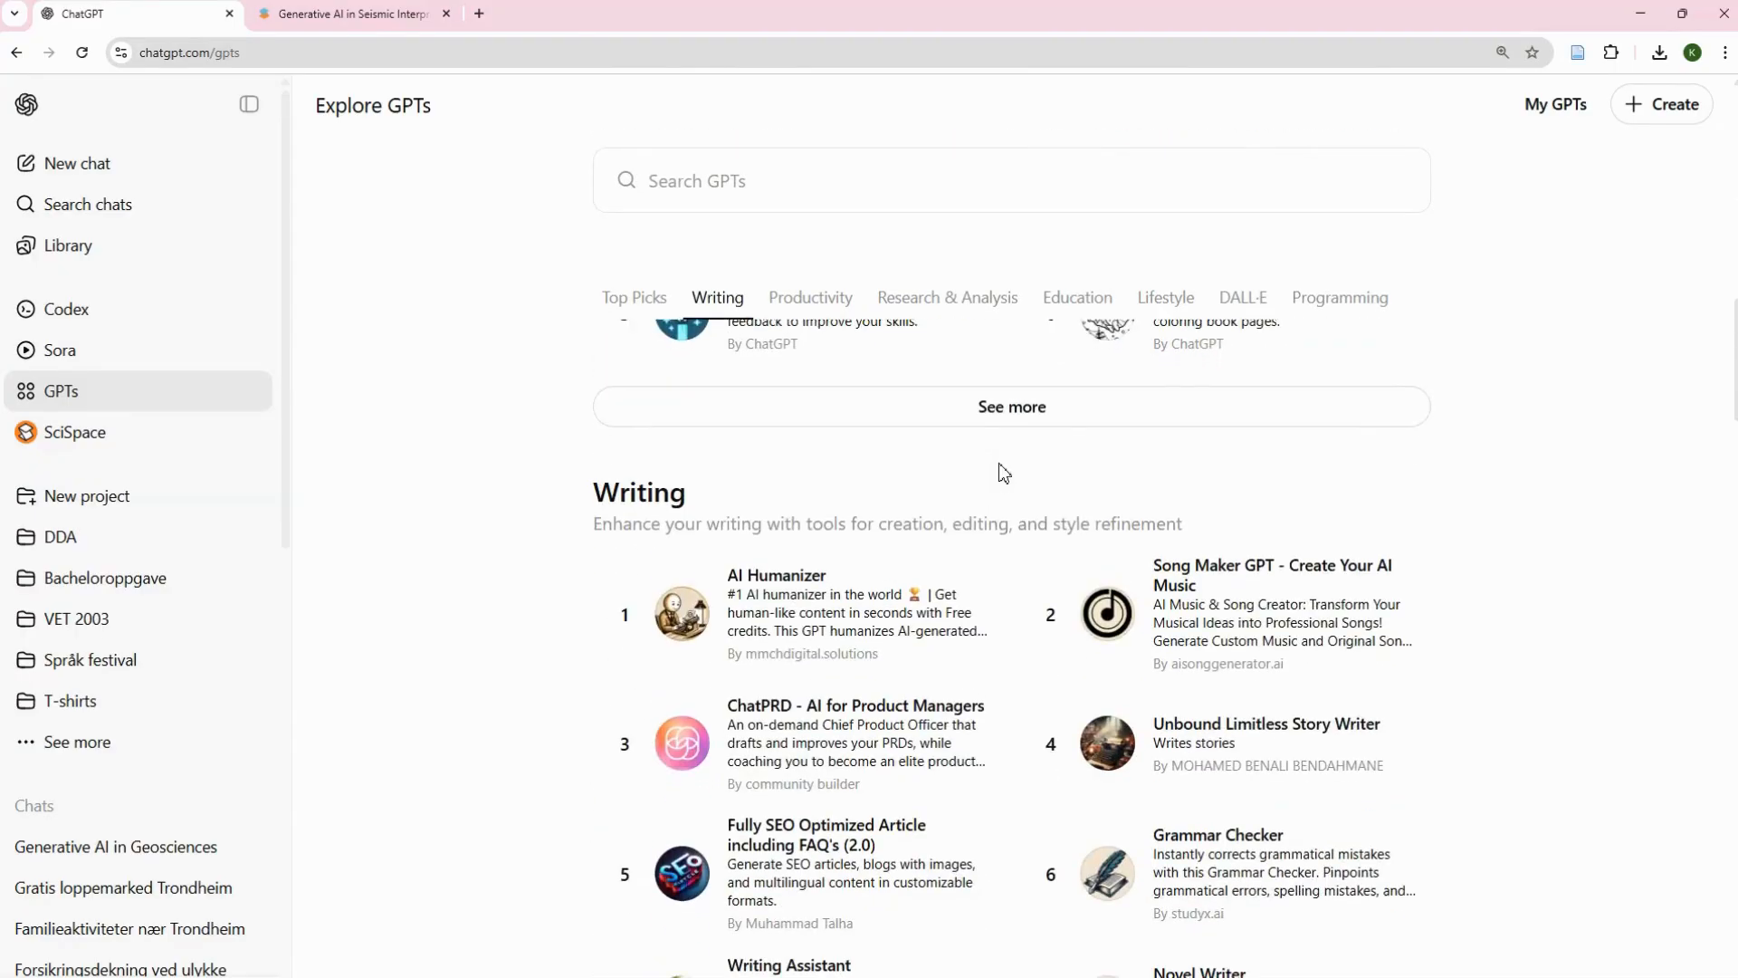
click(1085, 304)
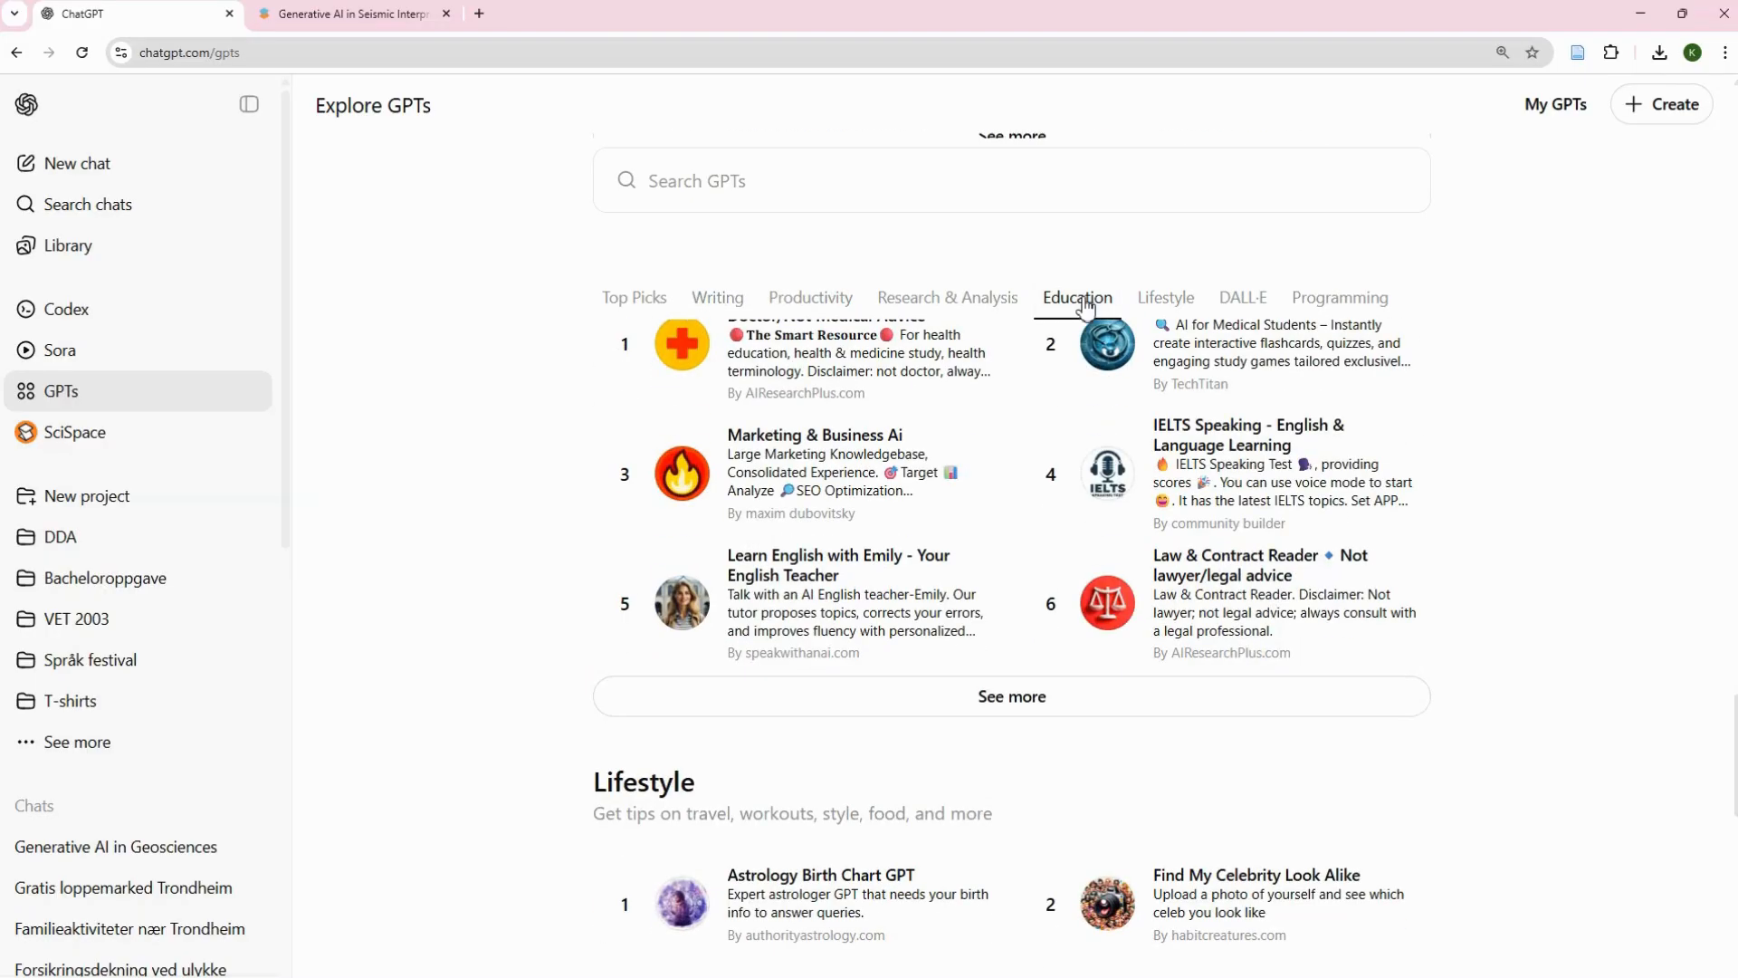
scroll(1499, 595, up, 1)
scroll(1500, 595, up, 3)
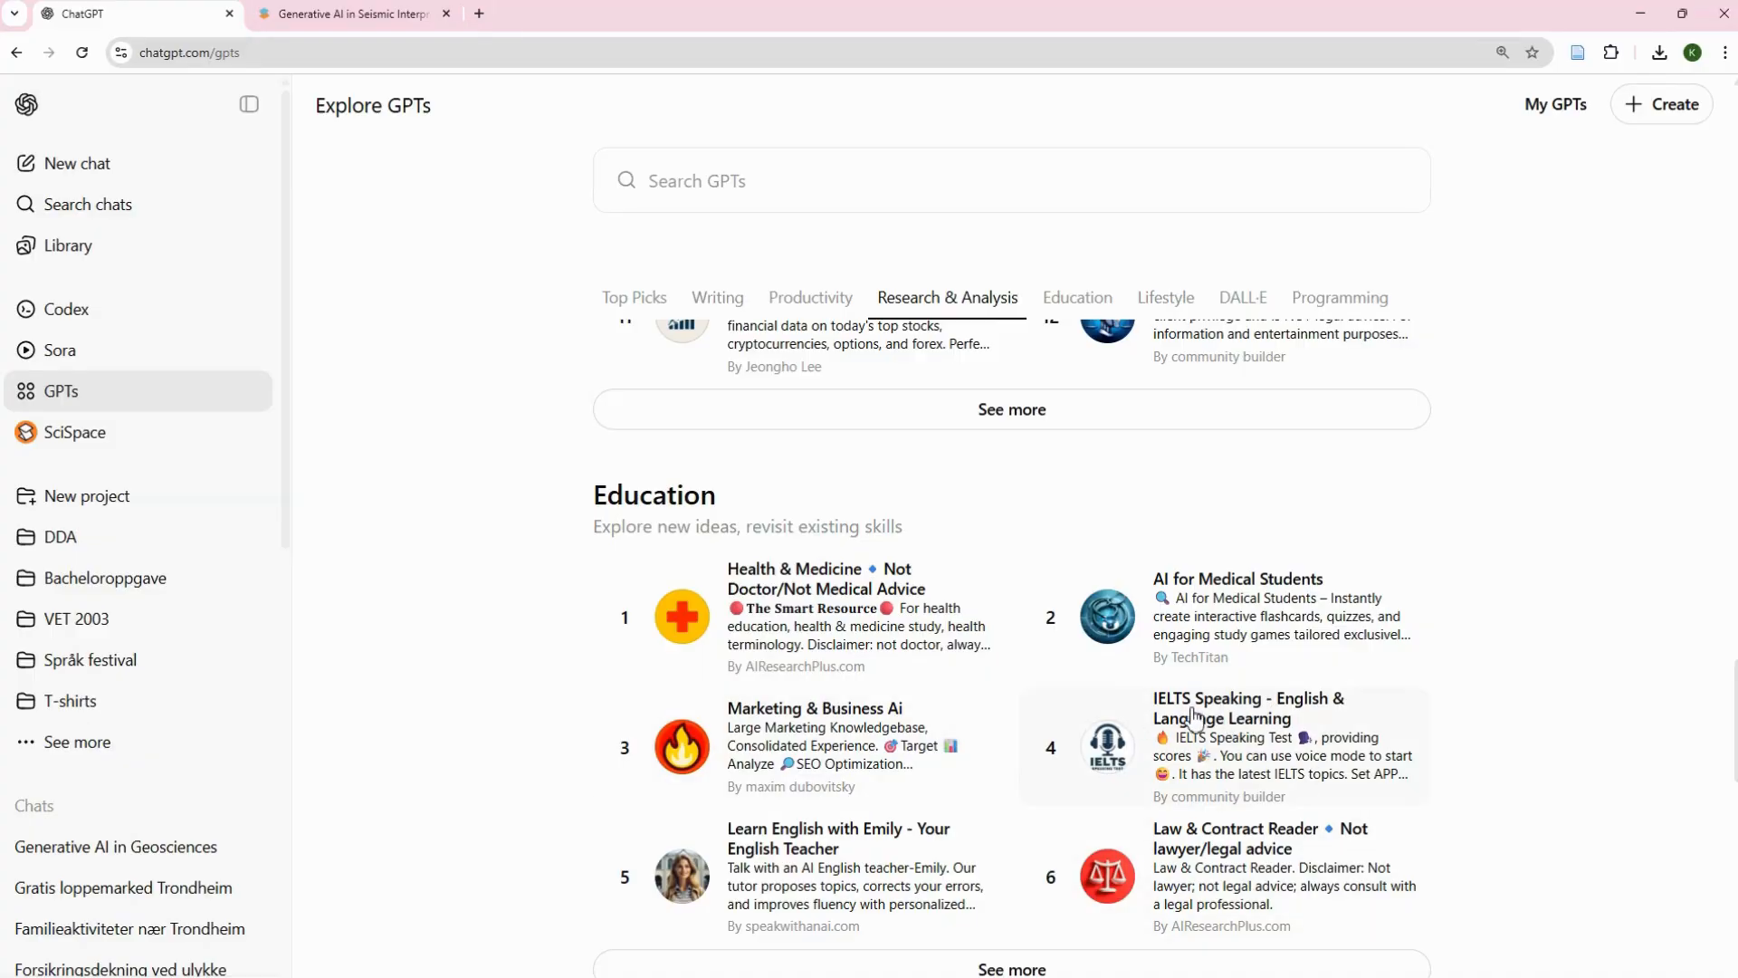
scroll(1195, 718, down, 2)
Search the GPT store for "GRE" and expand the list of Education GPTs to look through its entries
click(746, 190)
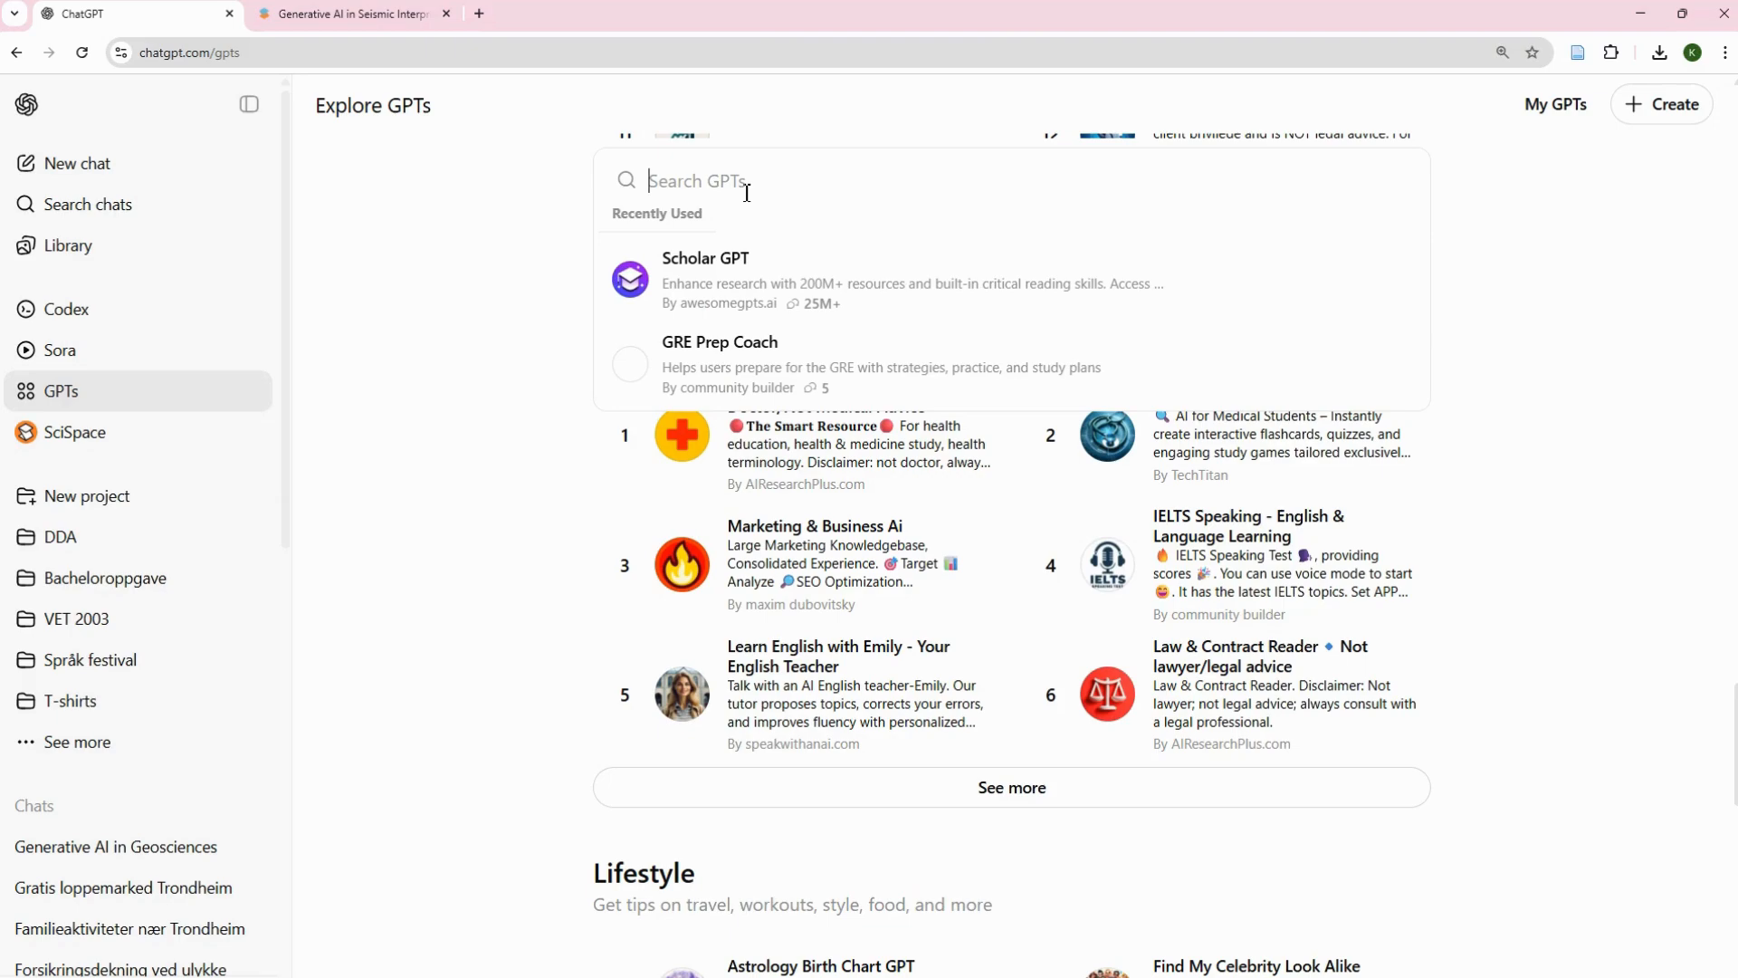
text(GRE)
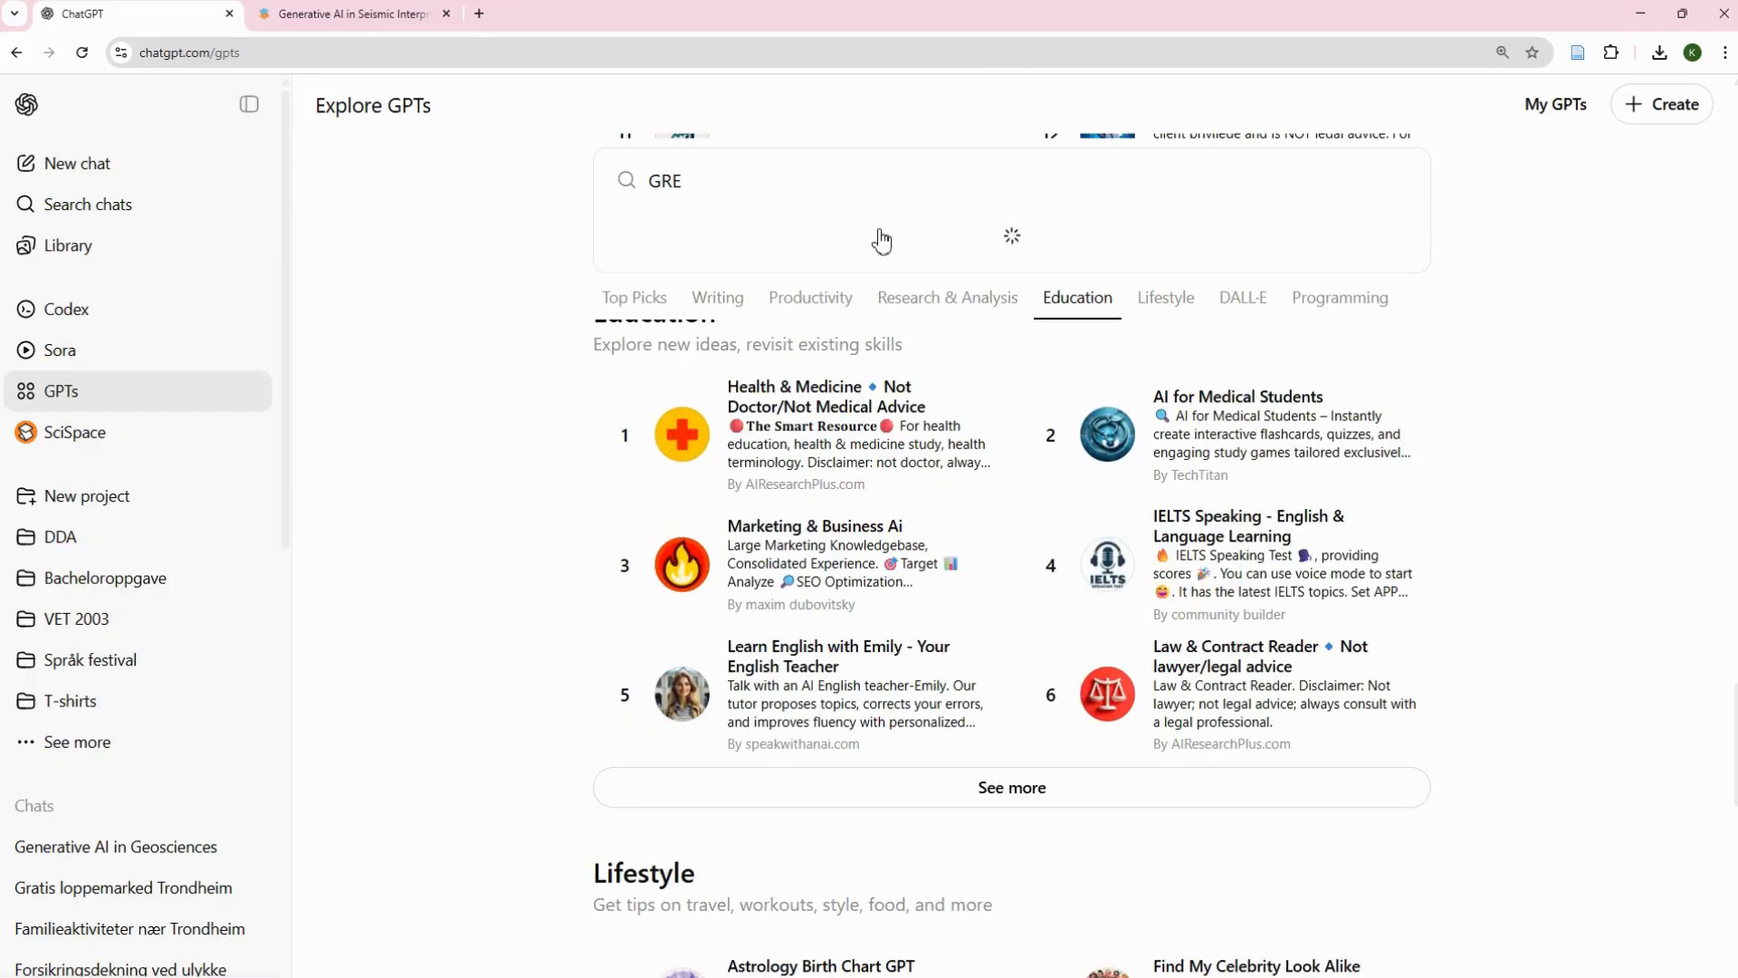
click(1015, 787)
scroll(874, 270, down, 1)
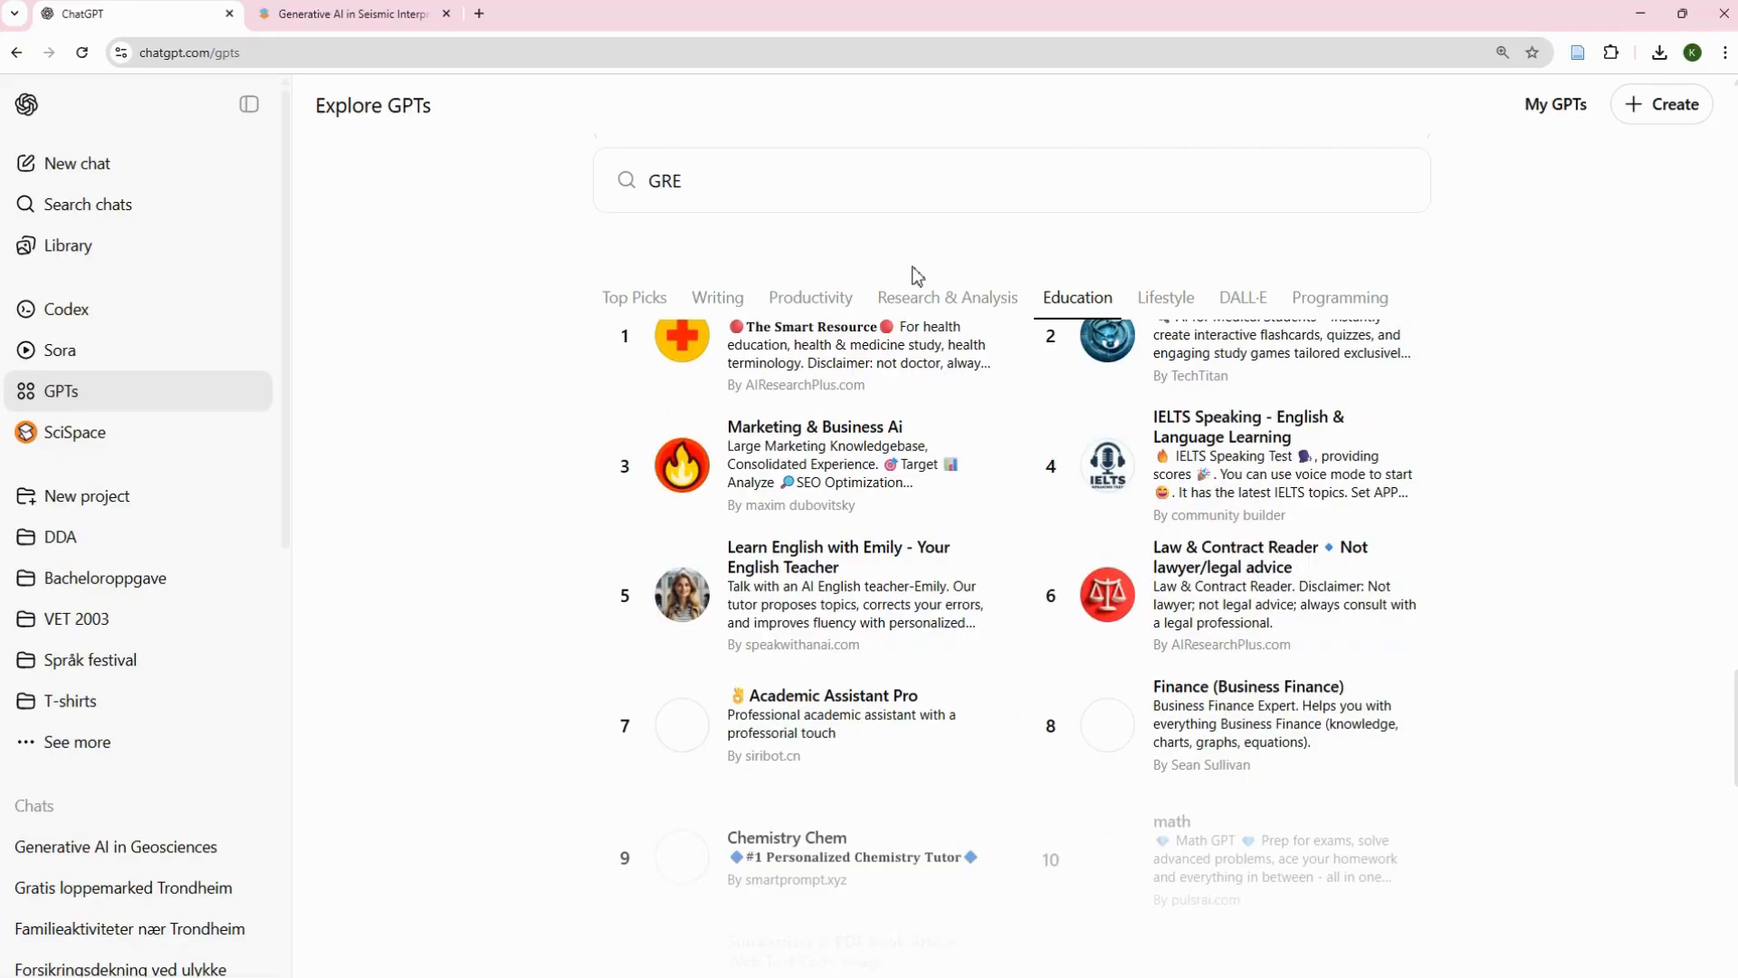
scroll(1463, 715, down, 2)
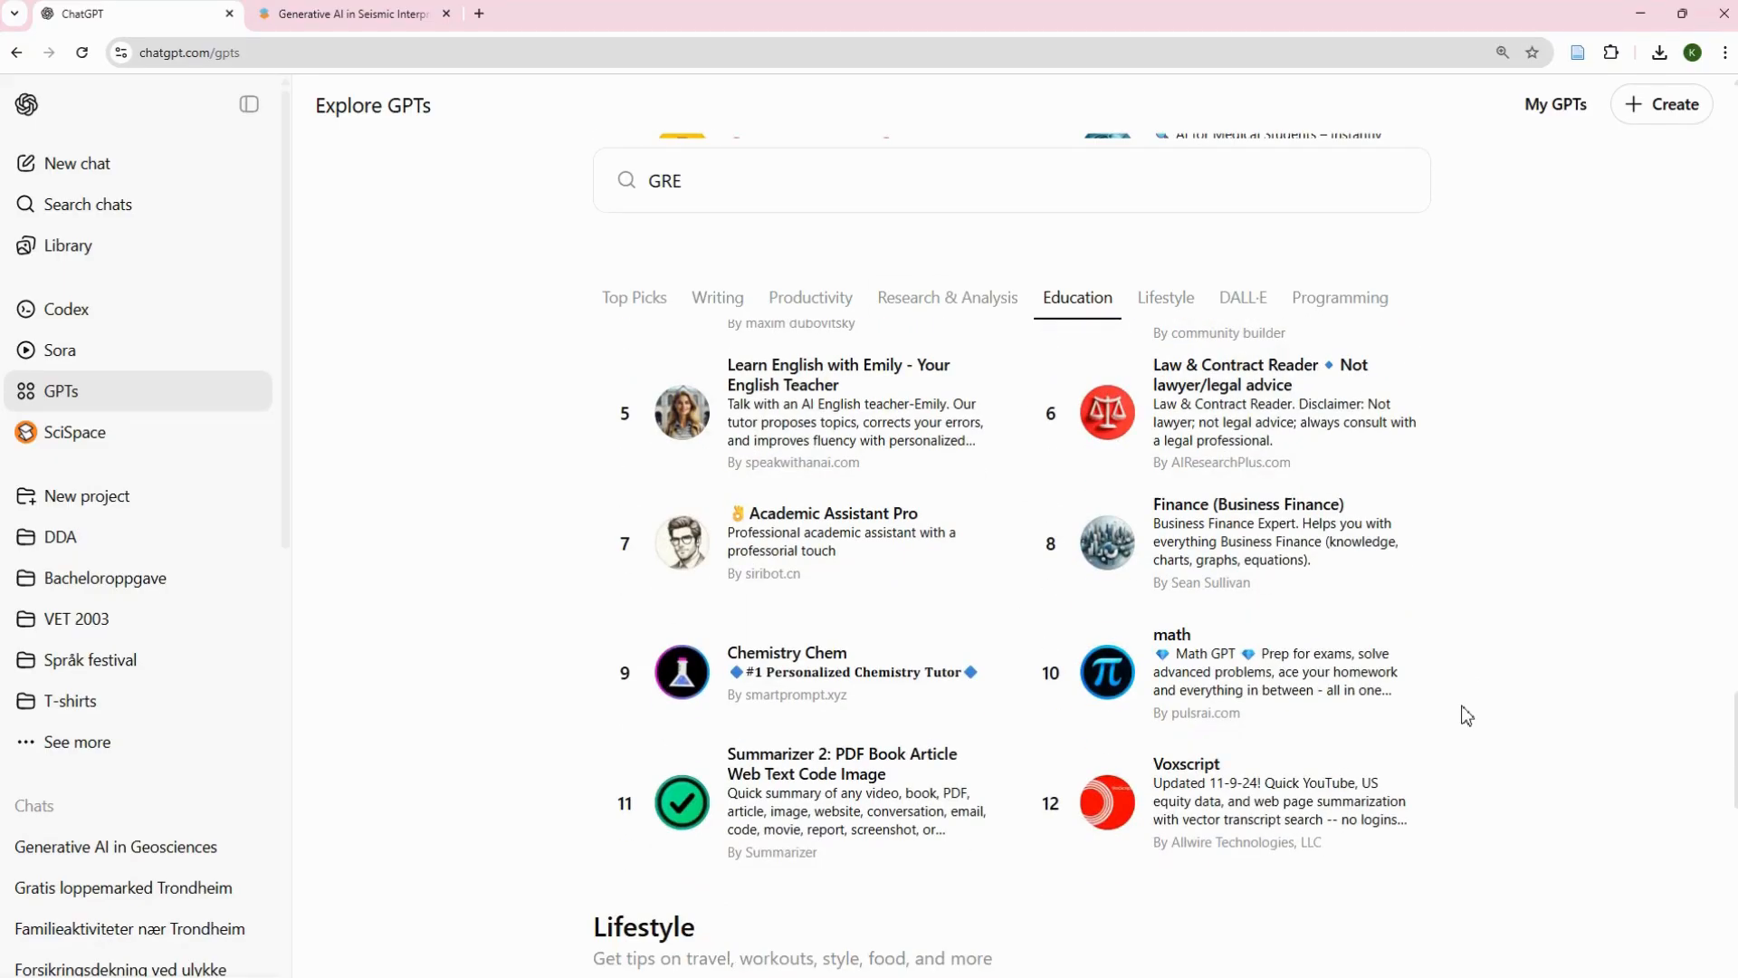
scroll(1401, 674, up, 5)
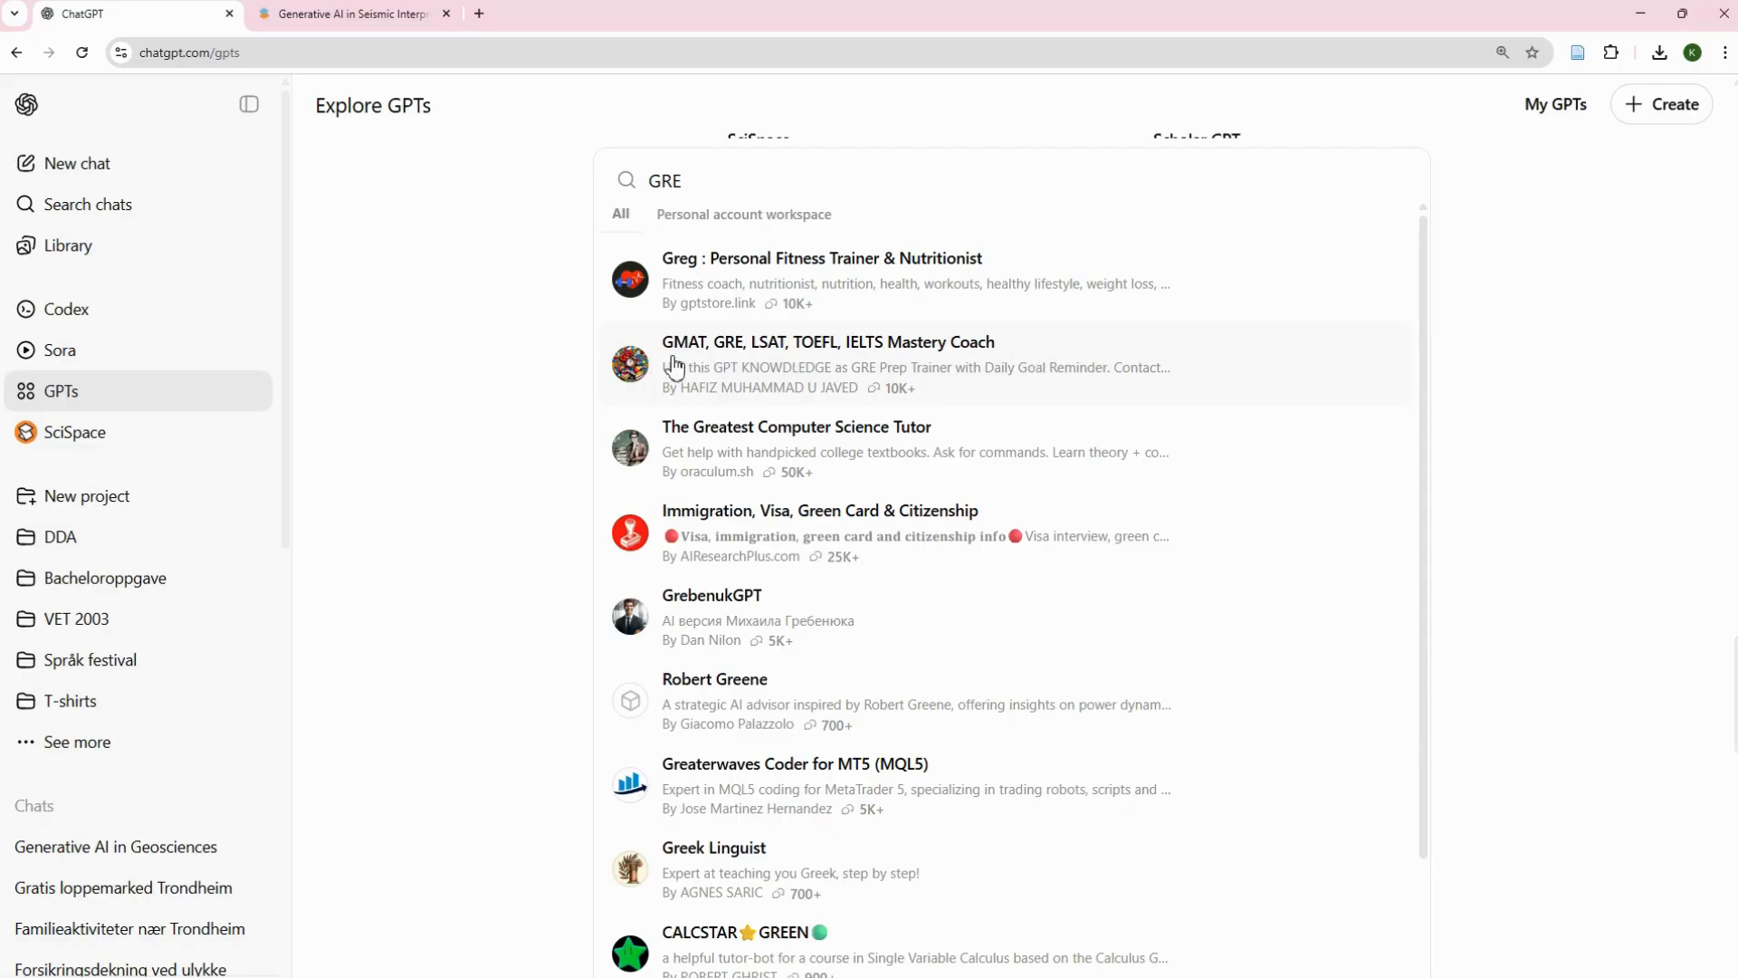
Review the details of the "GMAT, GRE, LSAT, TOEFL, IELTS Mastery Coach" GPT and start a chat with it
click(733, 363)
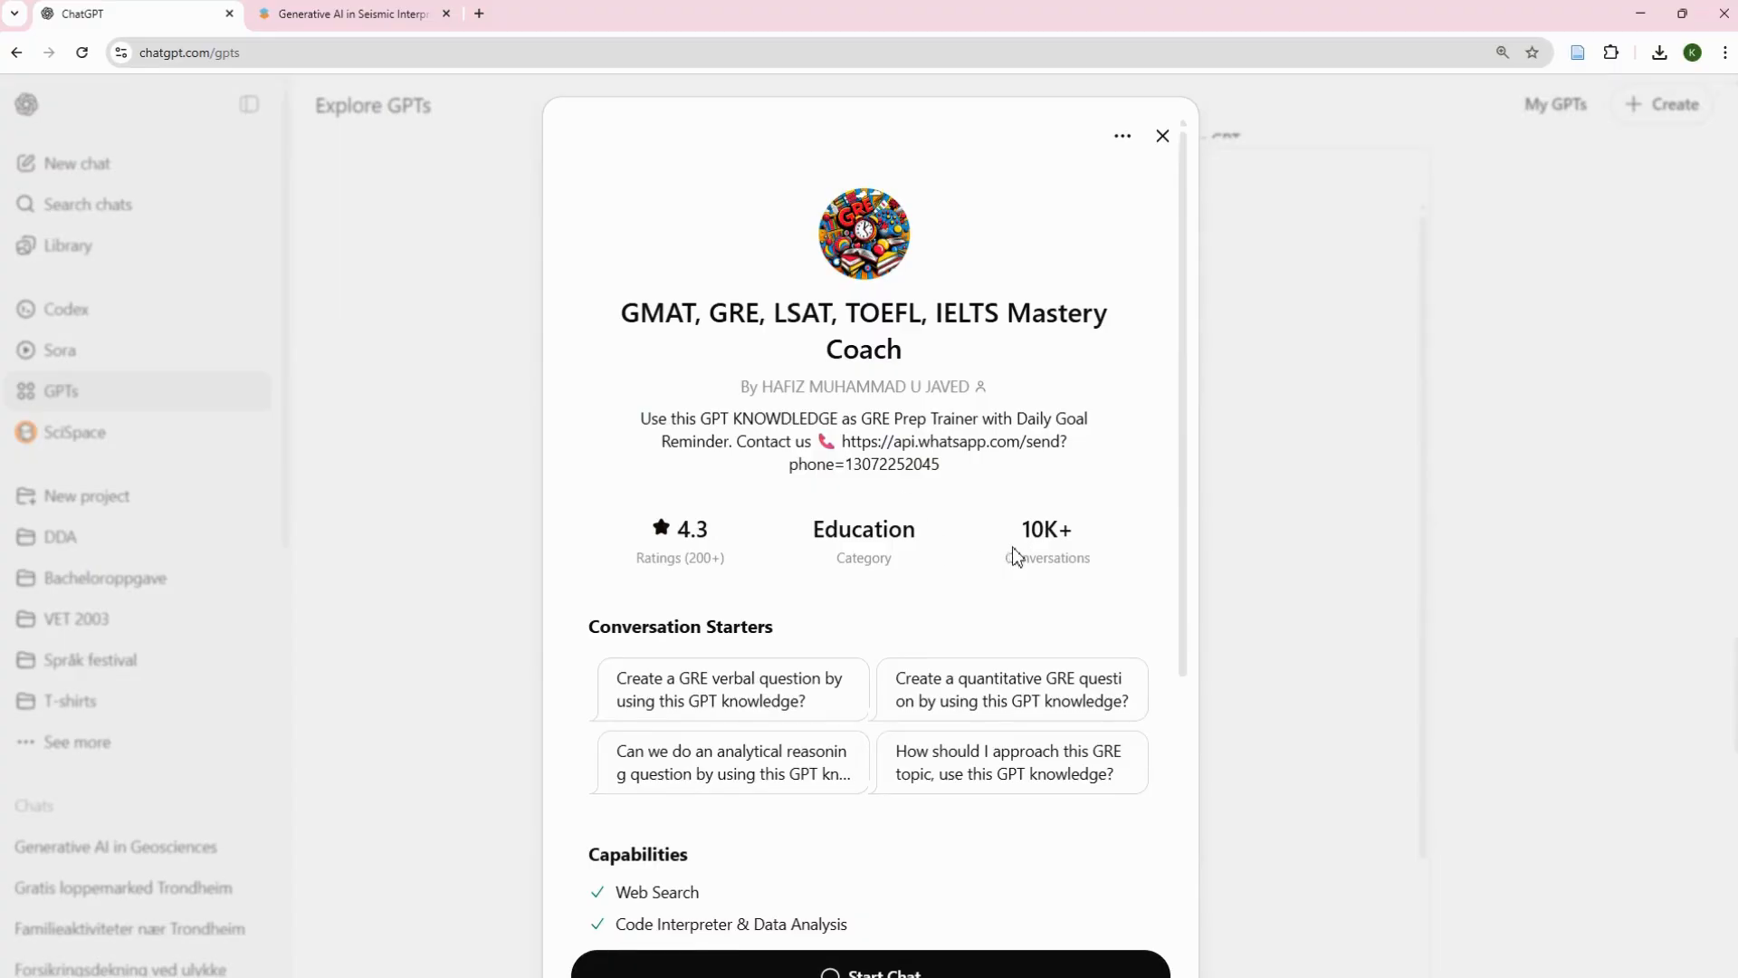
scroll(885, 650, down, 2)
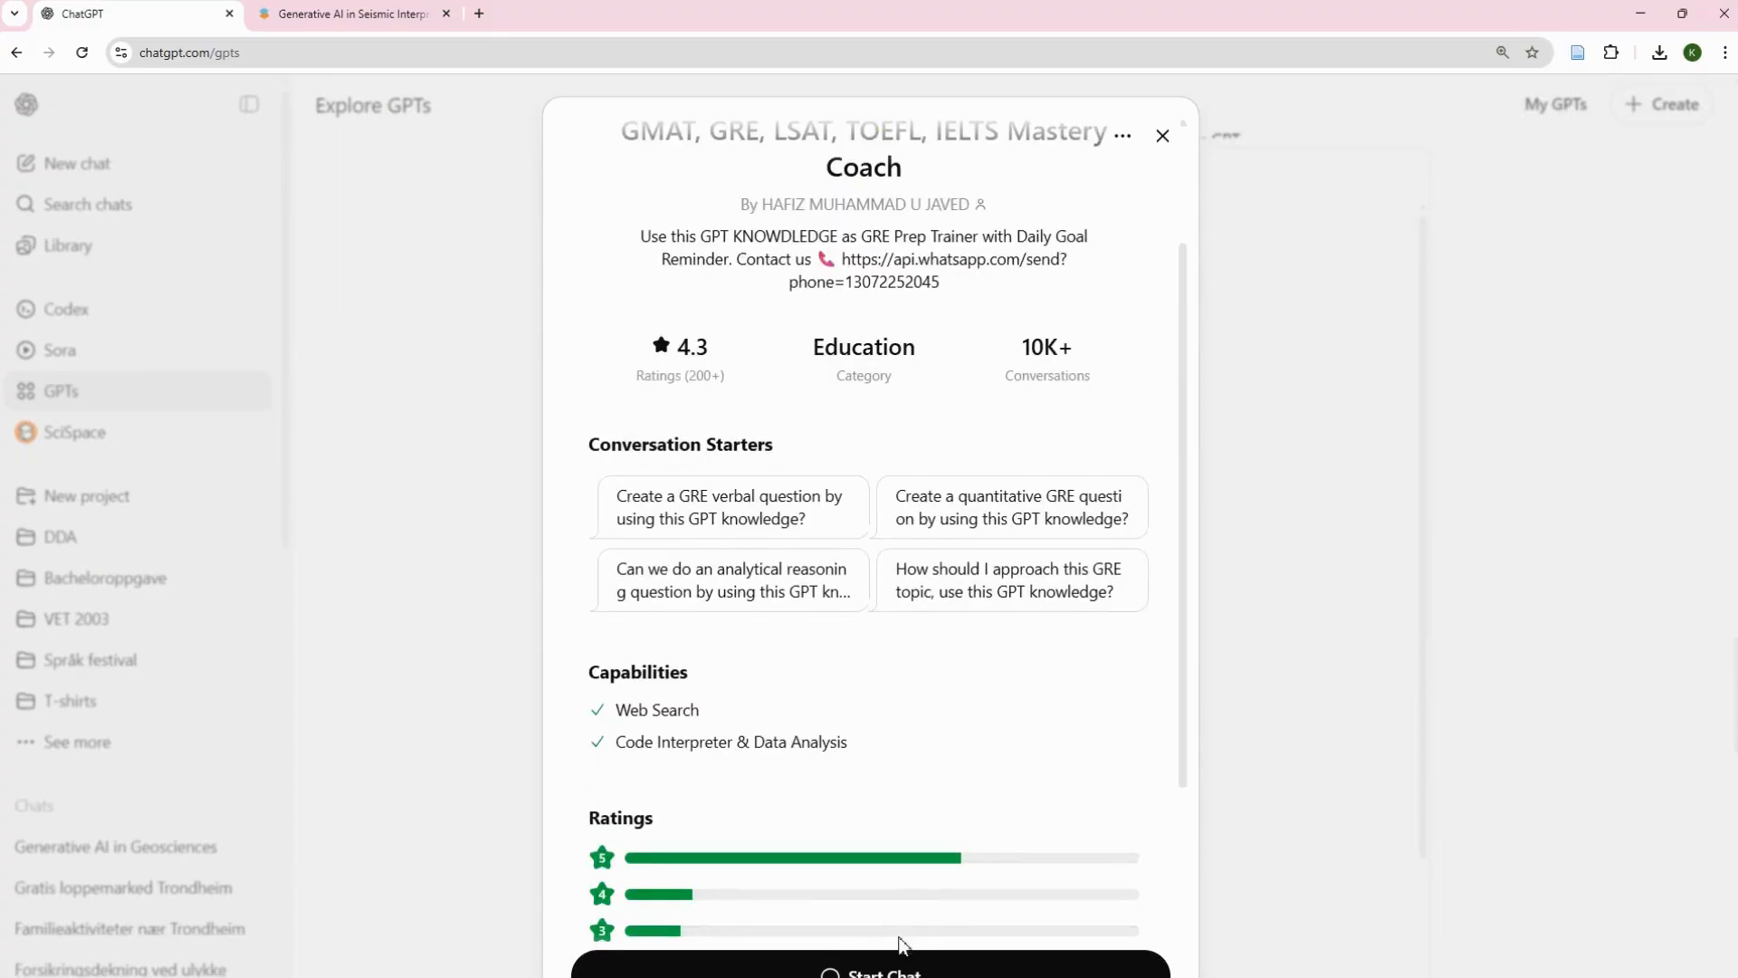
click(890, 971)
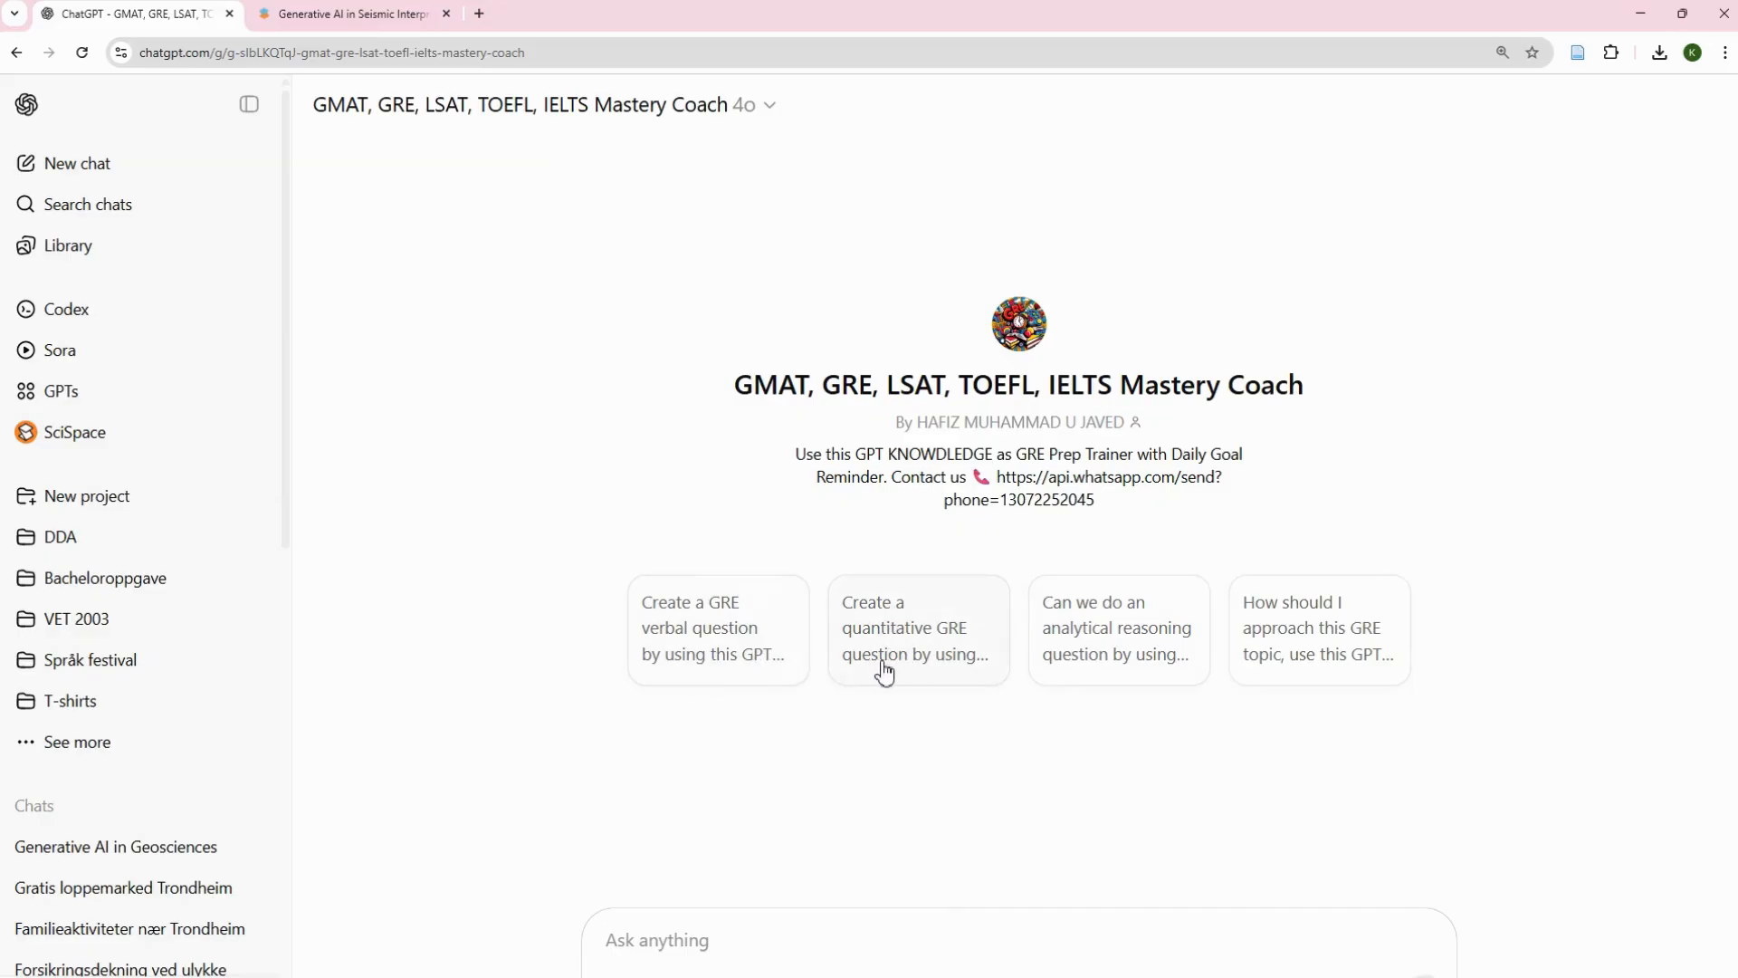
Send the suggested prompt "How should I approach this GRE topic, use this GPT knowledge?" and read the answer to its end
click(1318, 642)
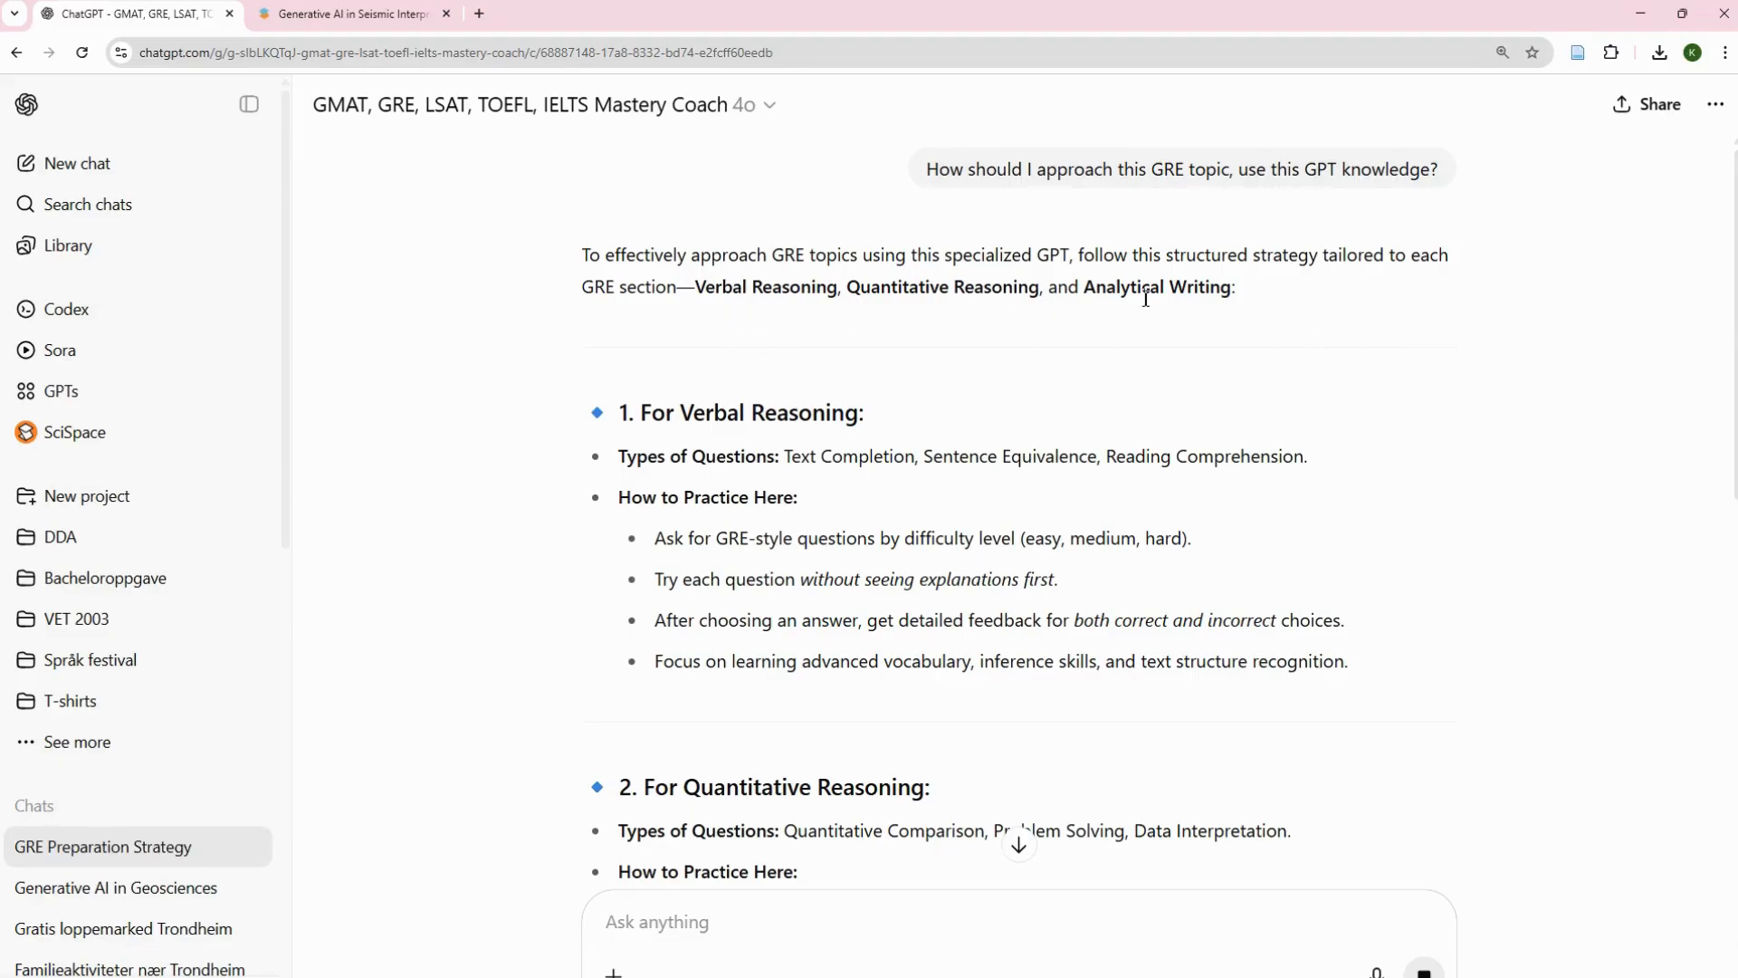
scroll(1030, 394, down, 2)
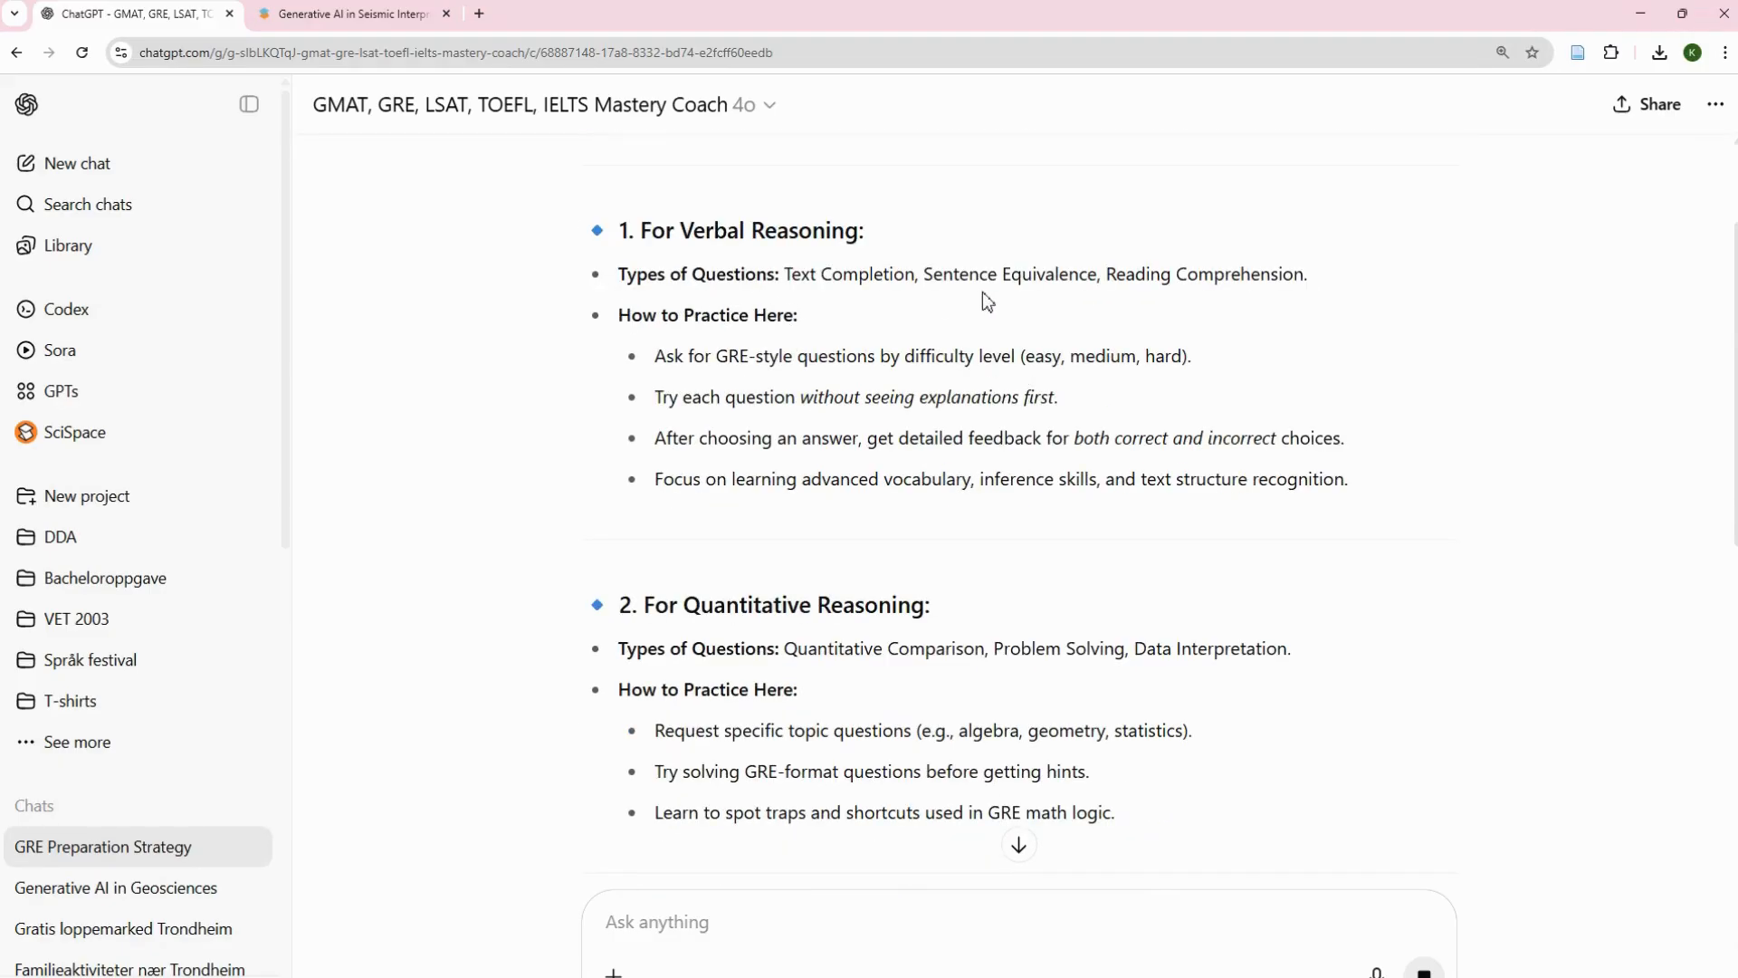
scroll(788, 492, down, 2)
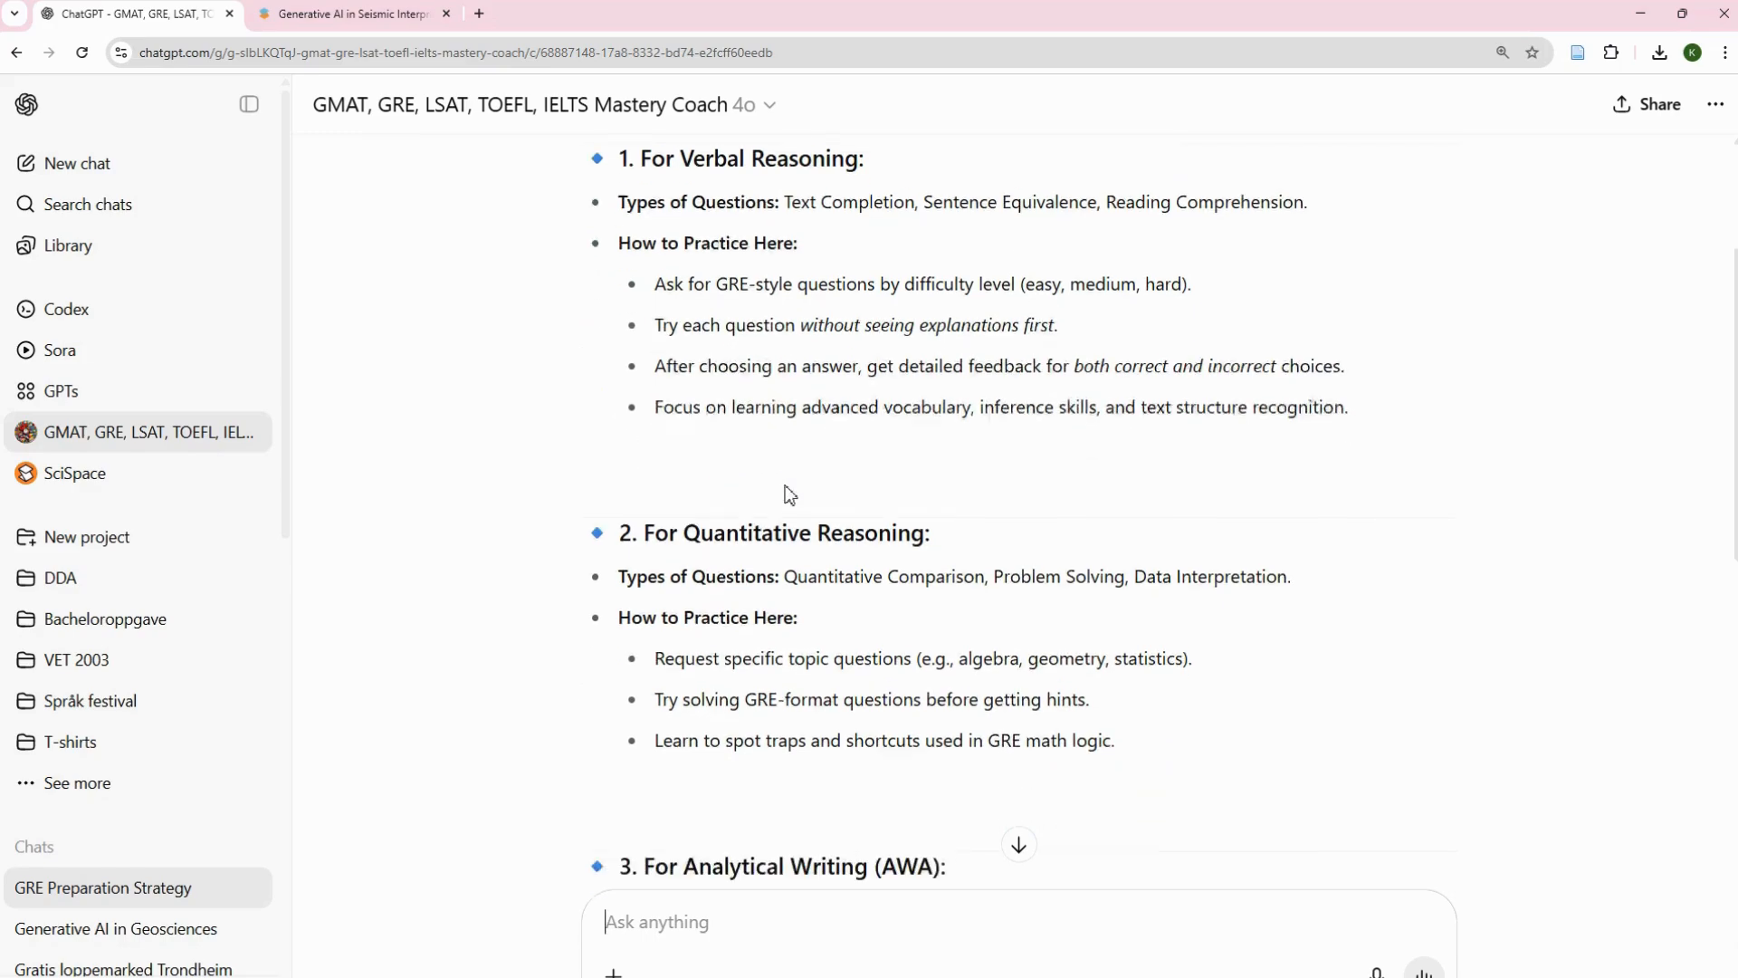
scroll(788, 491, down, 10)
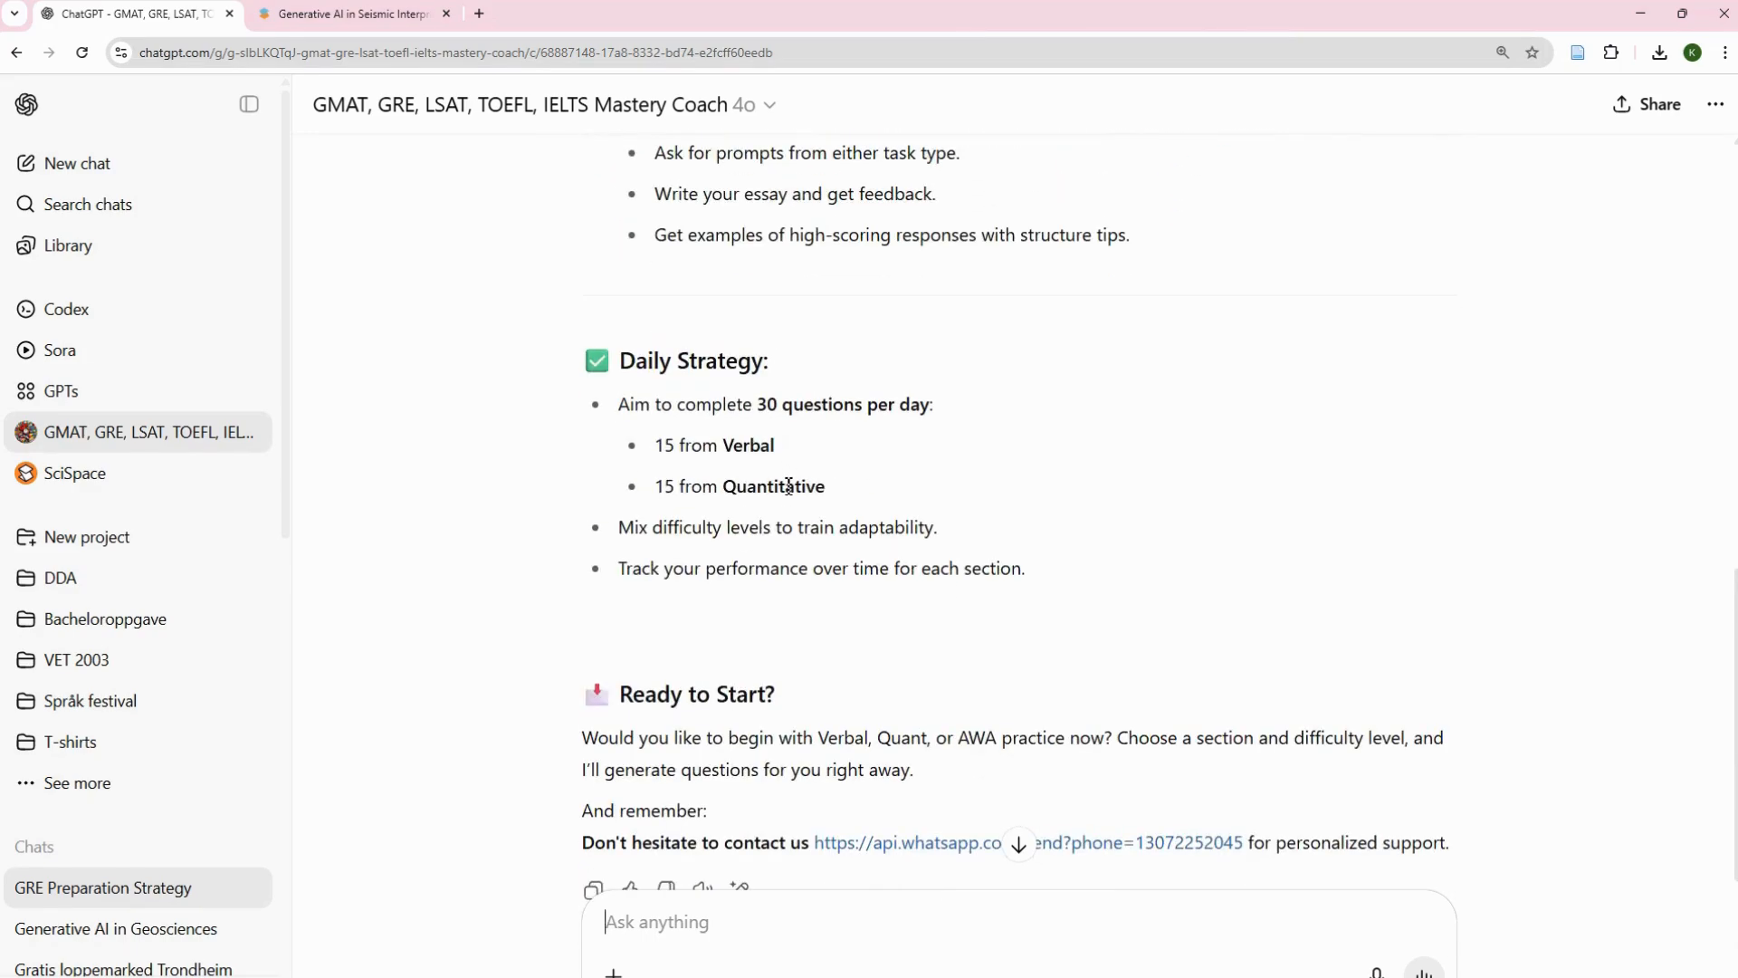
scroll(788, 486, down, 2)
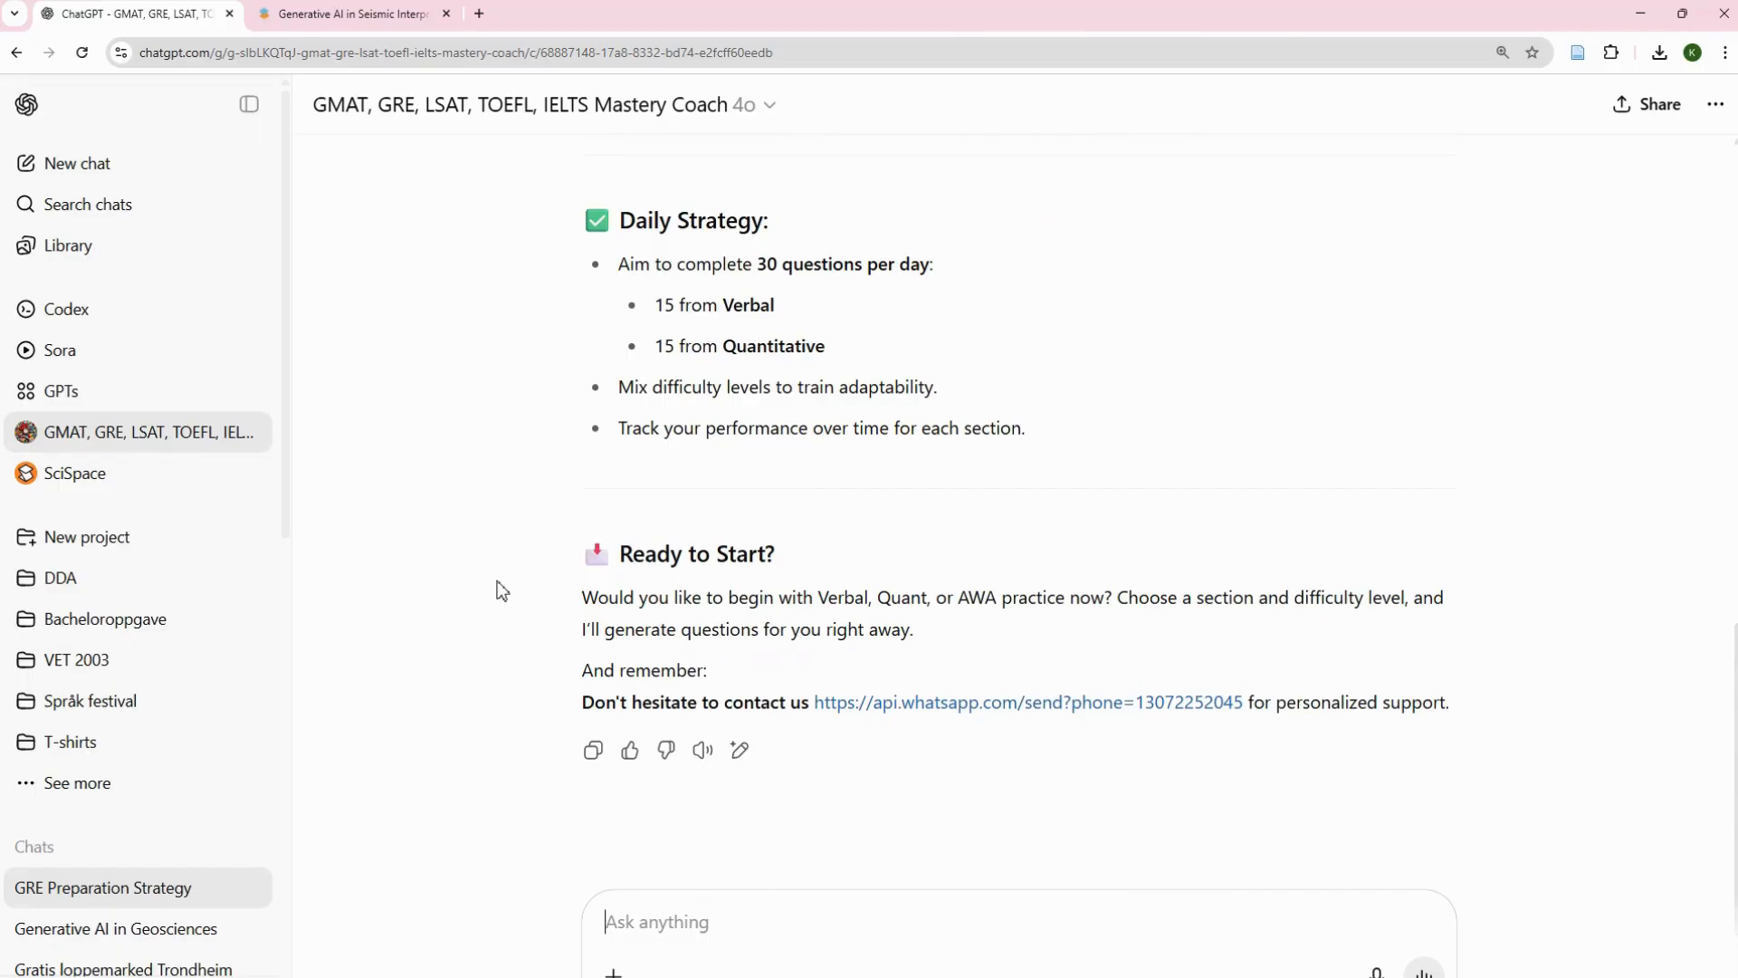
scroll(497, 583, up, 3)
Return to the GPT store and search it for "Data"
click(67, 408)
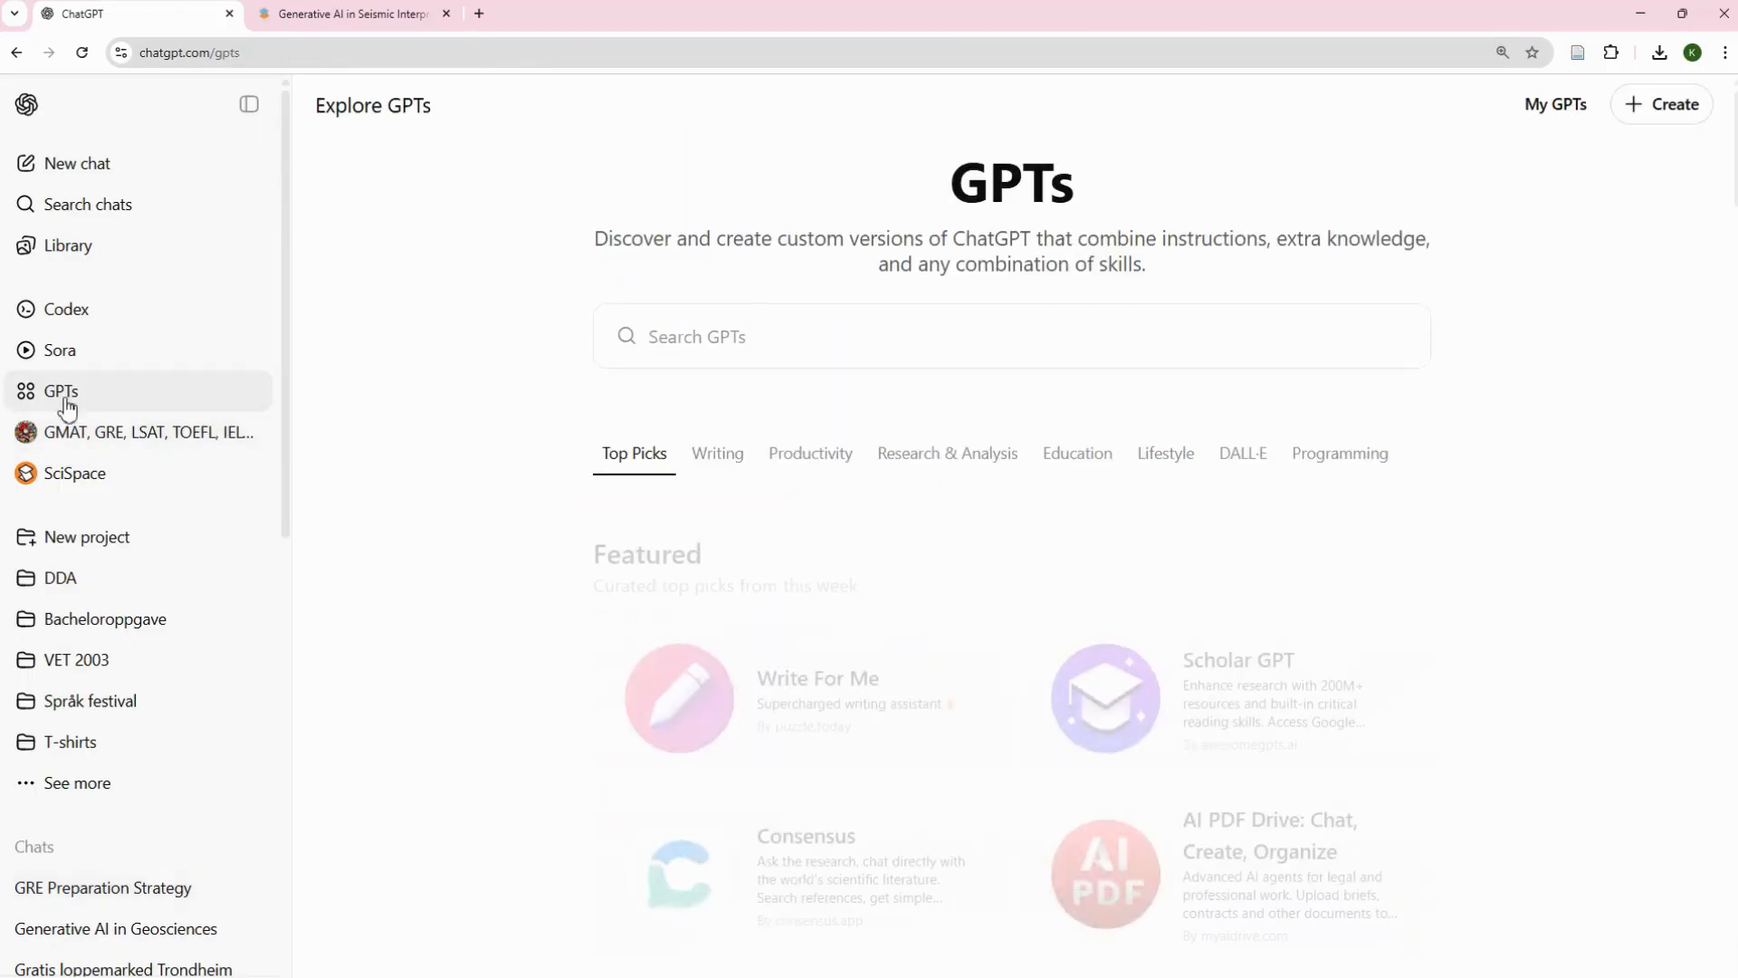
click(737, 329)
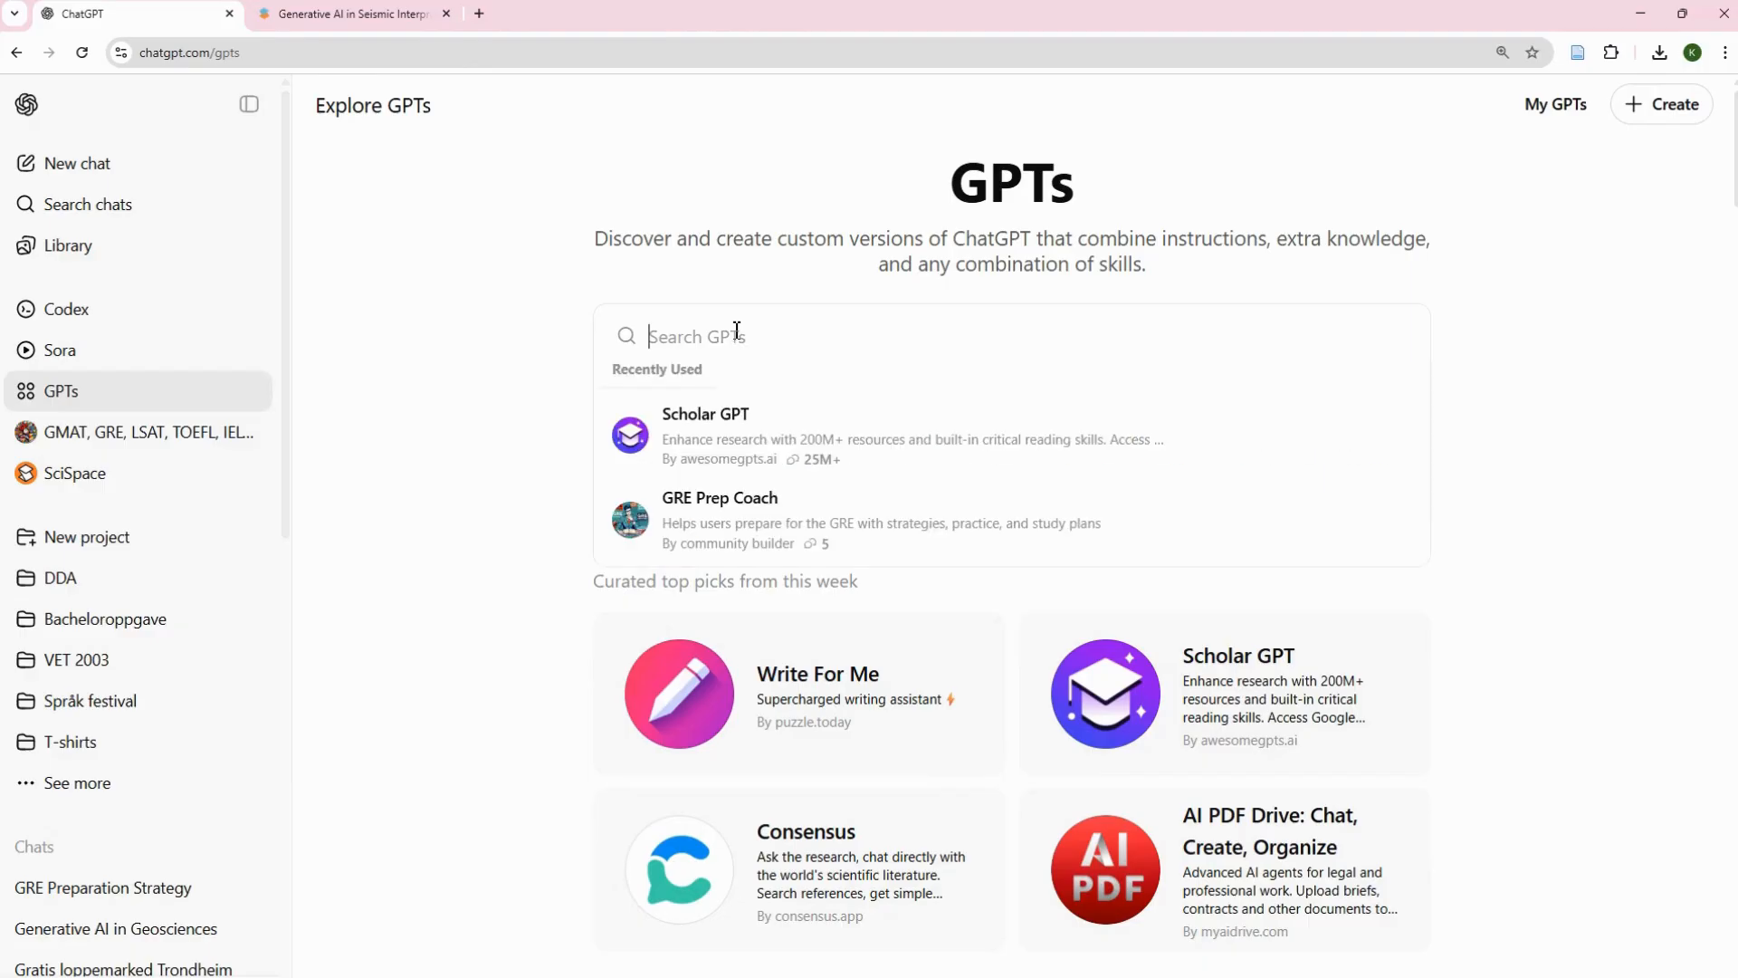
text(Data)
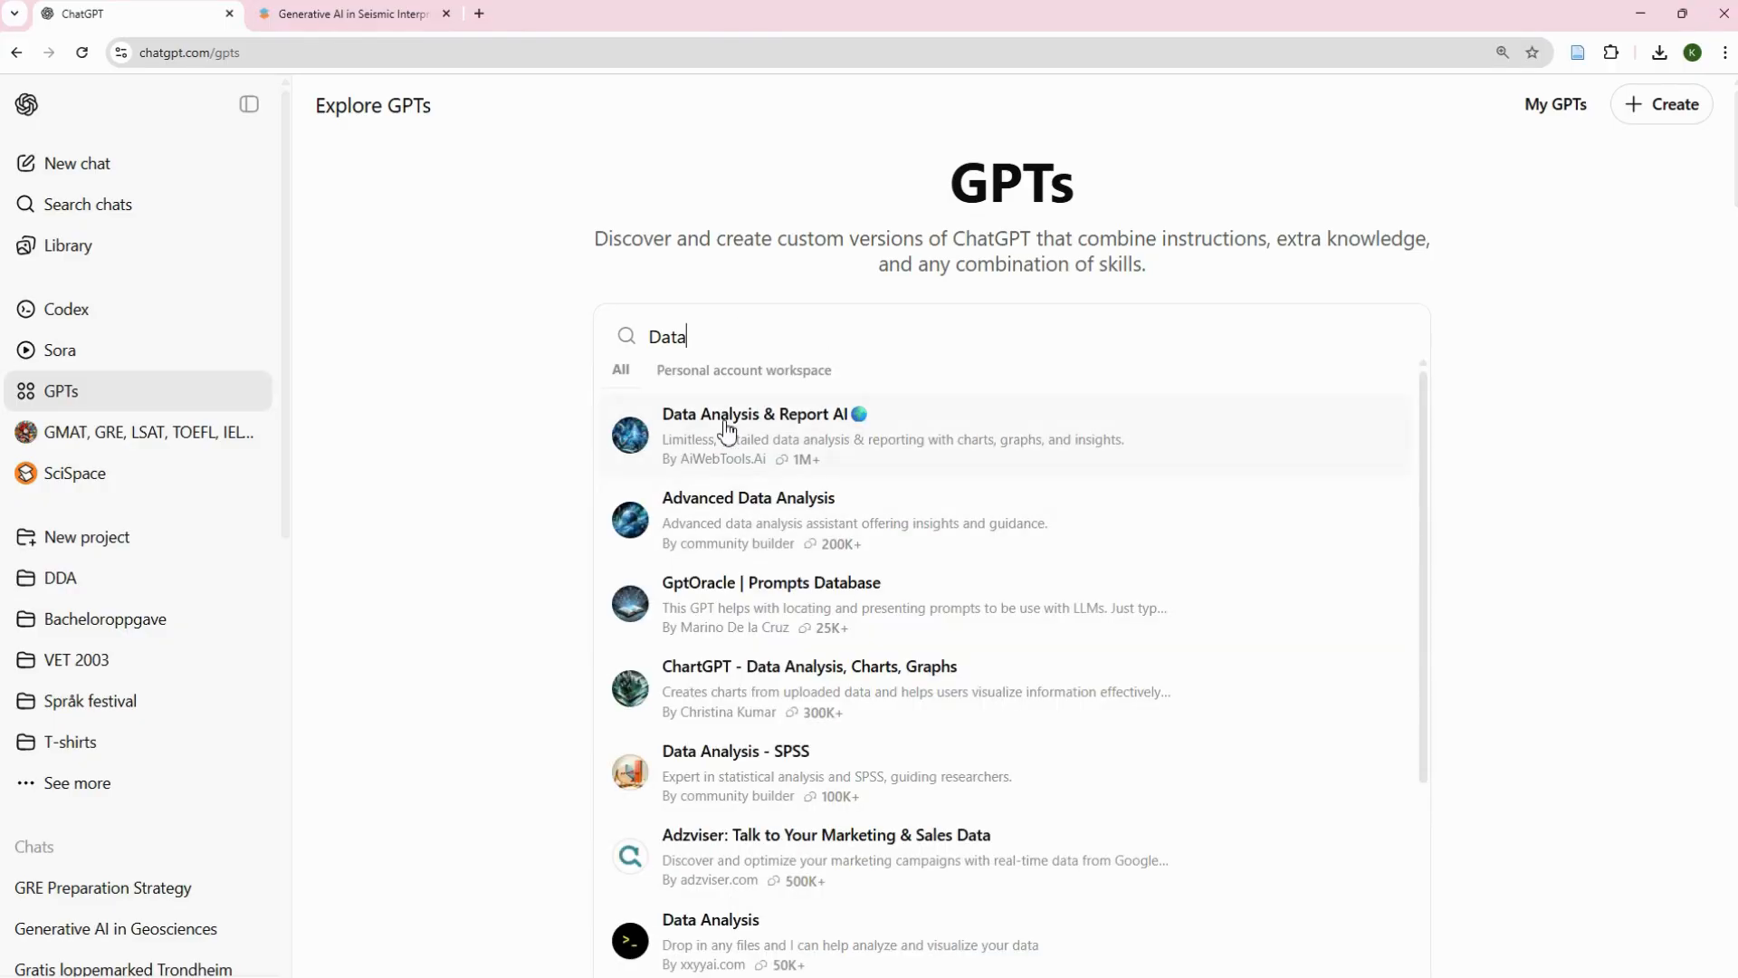
Review the details of the Advanced Data Analysis GPT, start a chat with it and get its message field ready for input
click(750, 513)
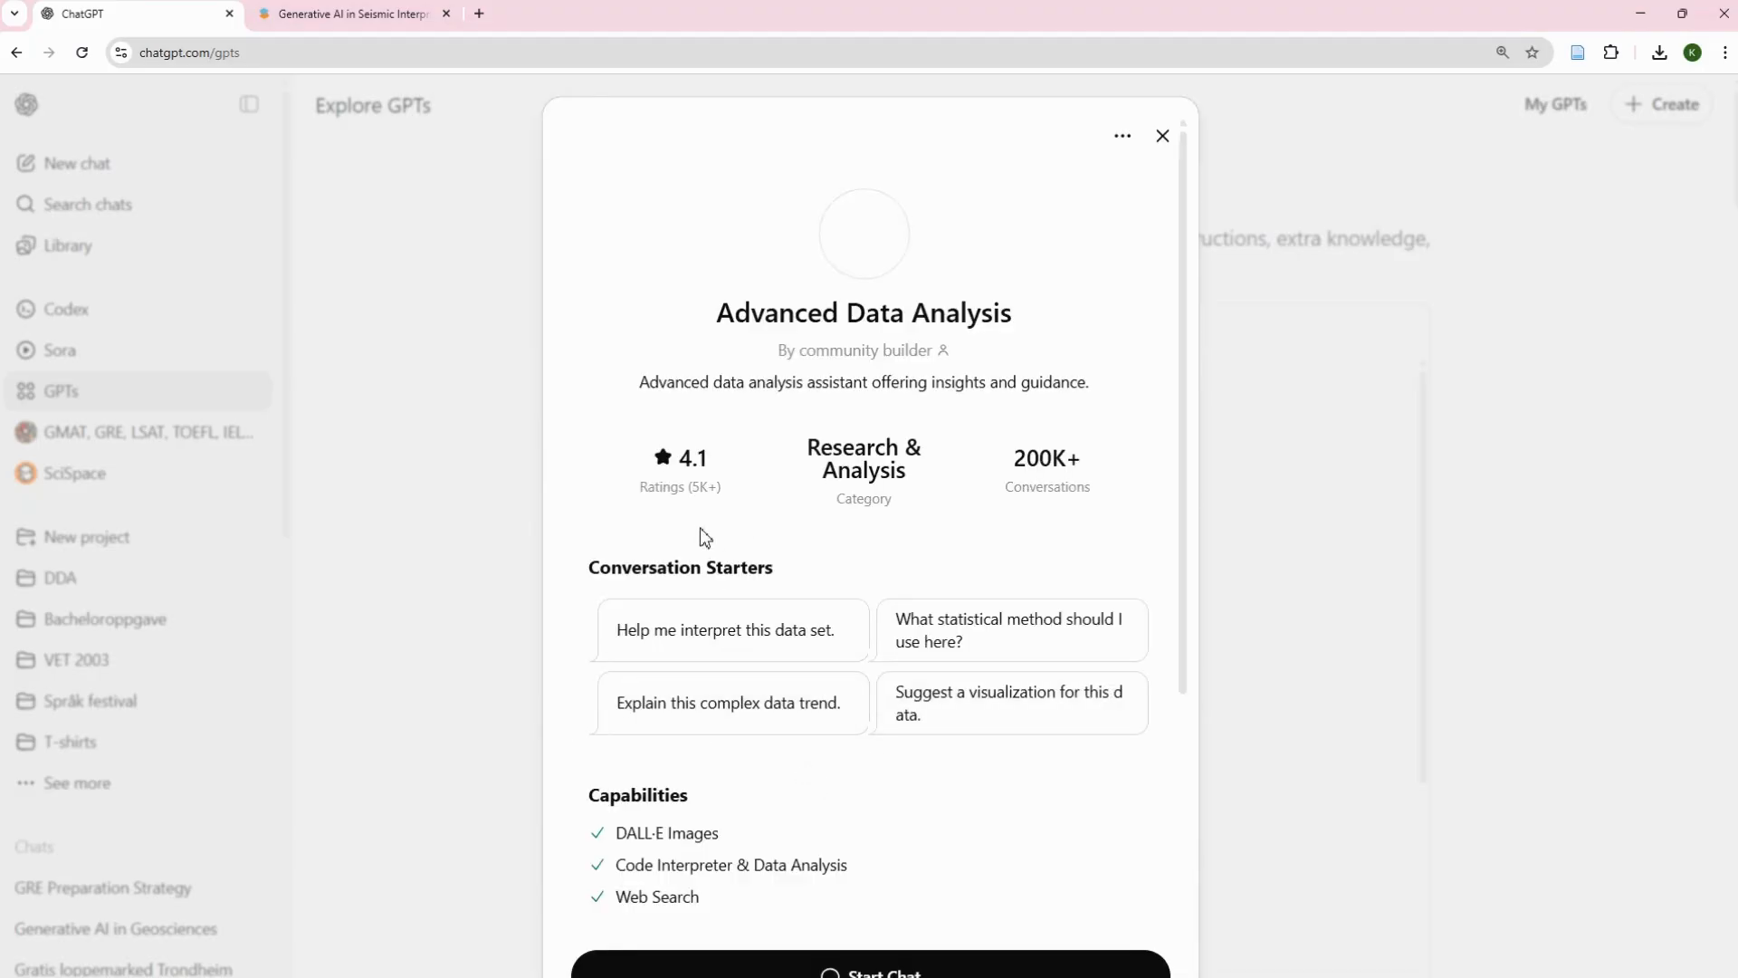
scroll(698, 528, down, 2)
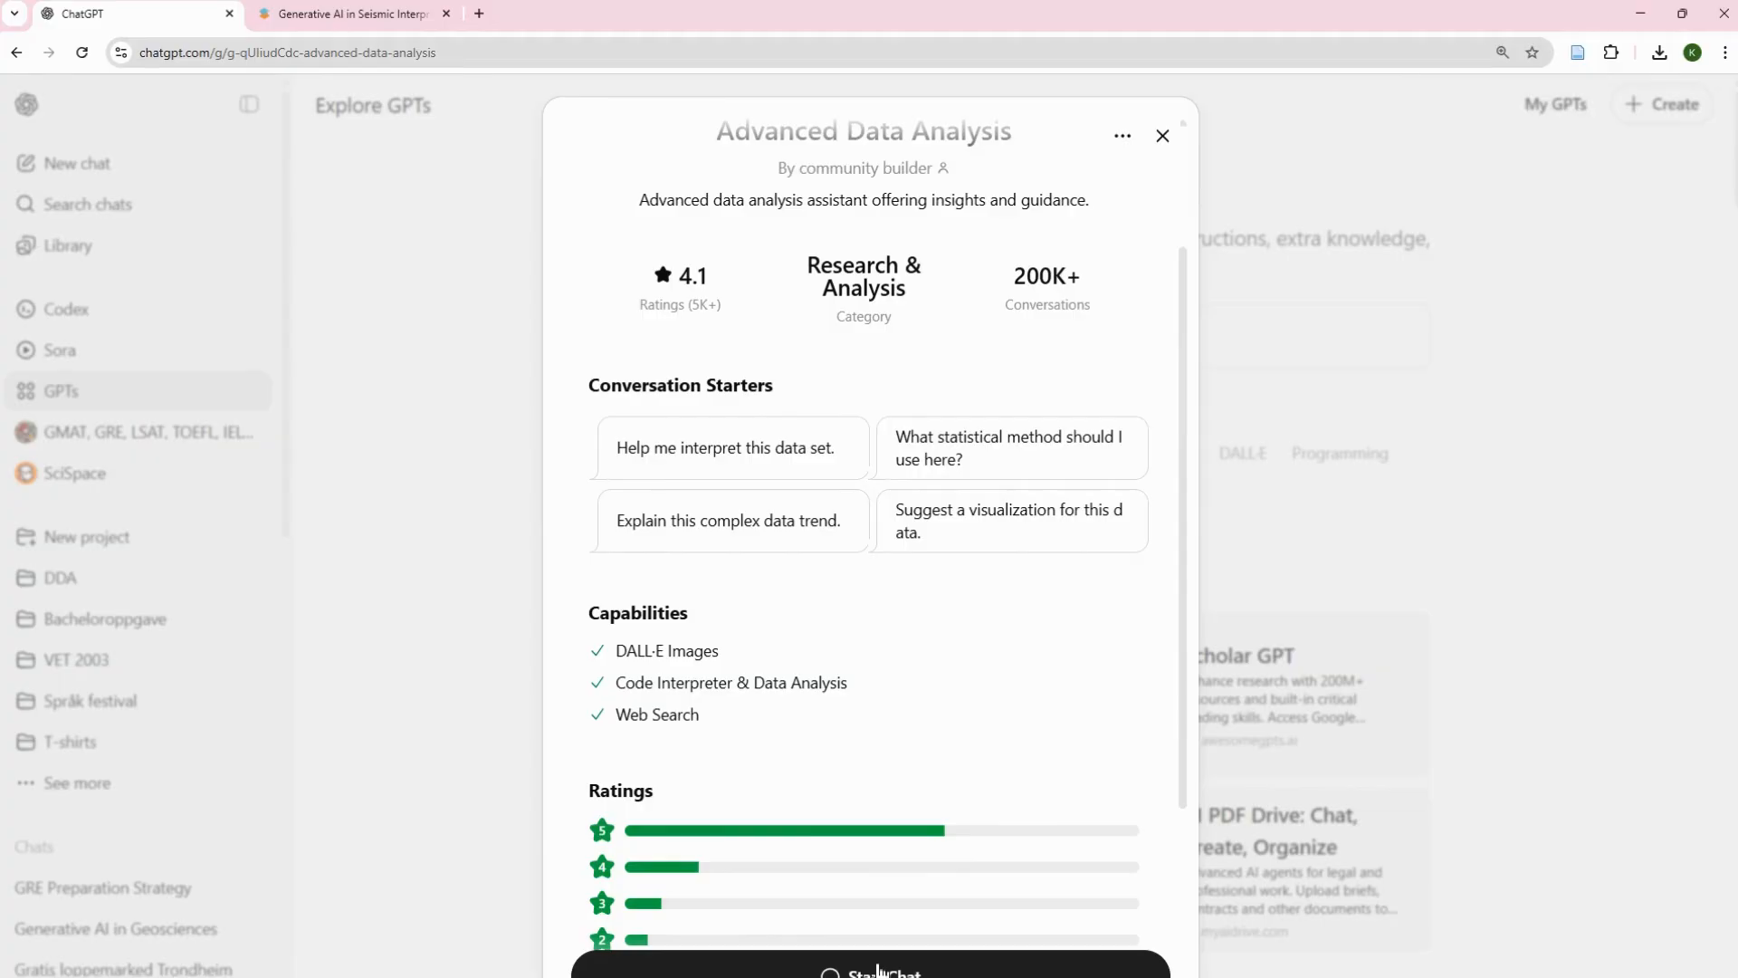
click(881, 962)
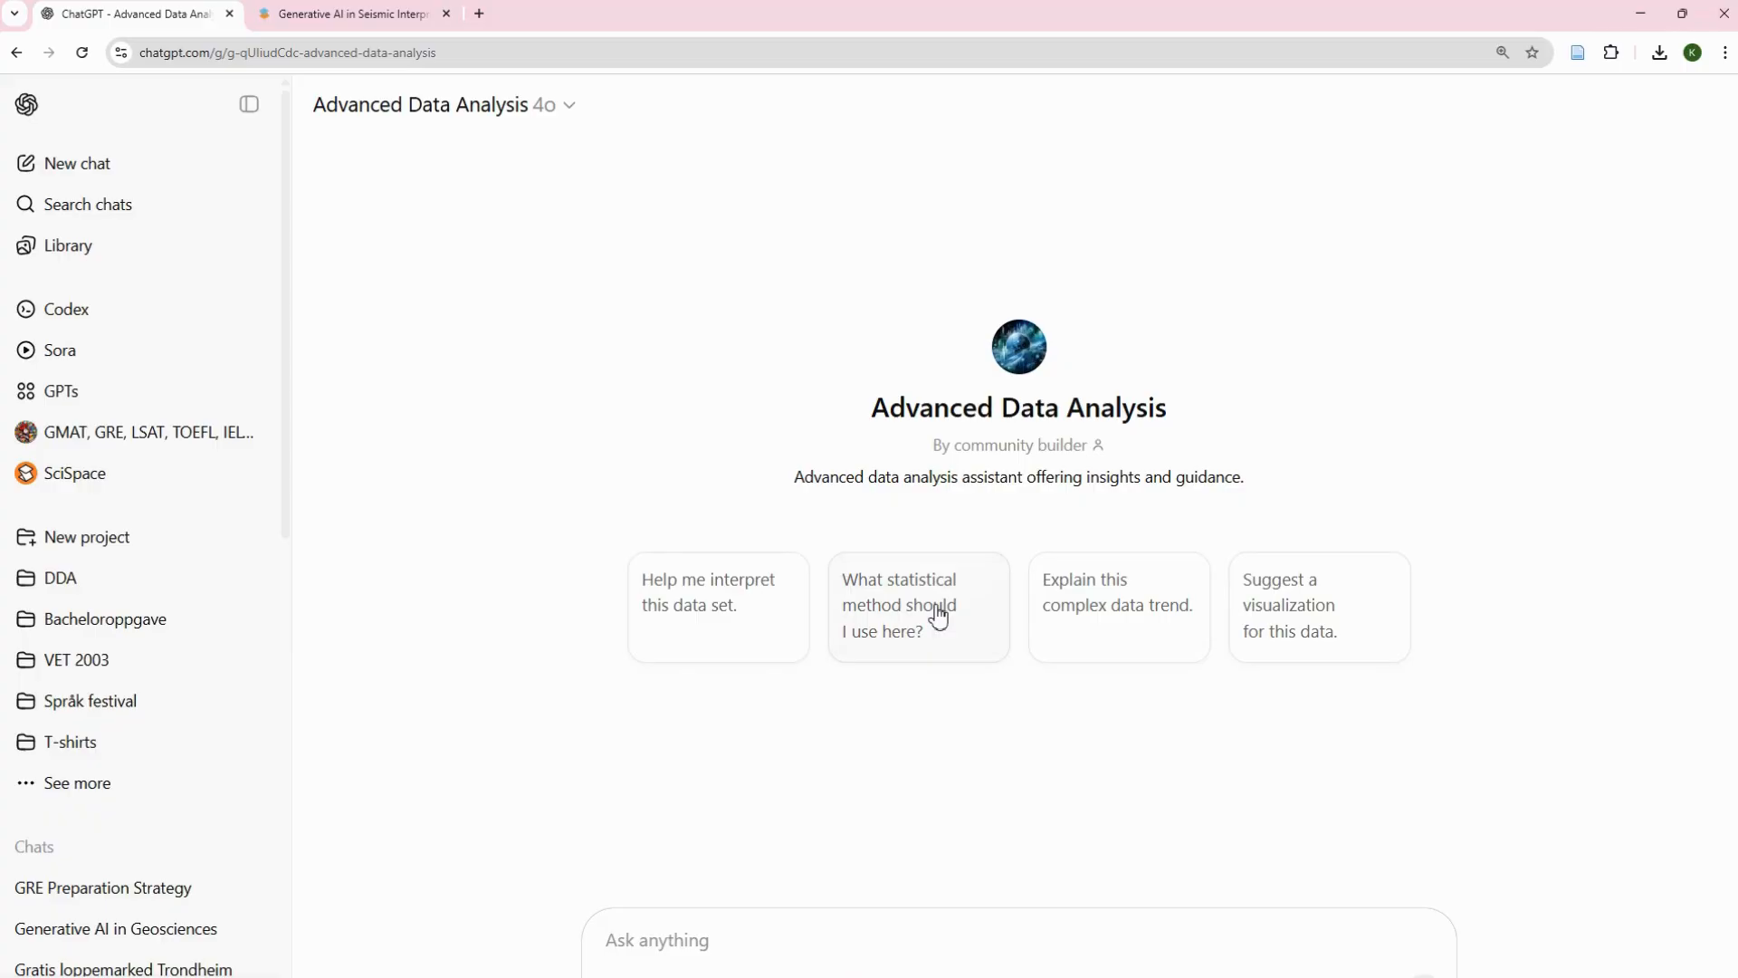
click(743, 925)
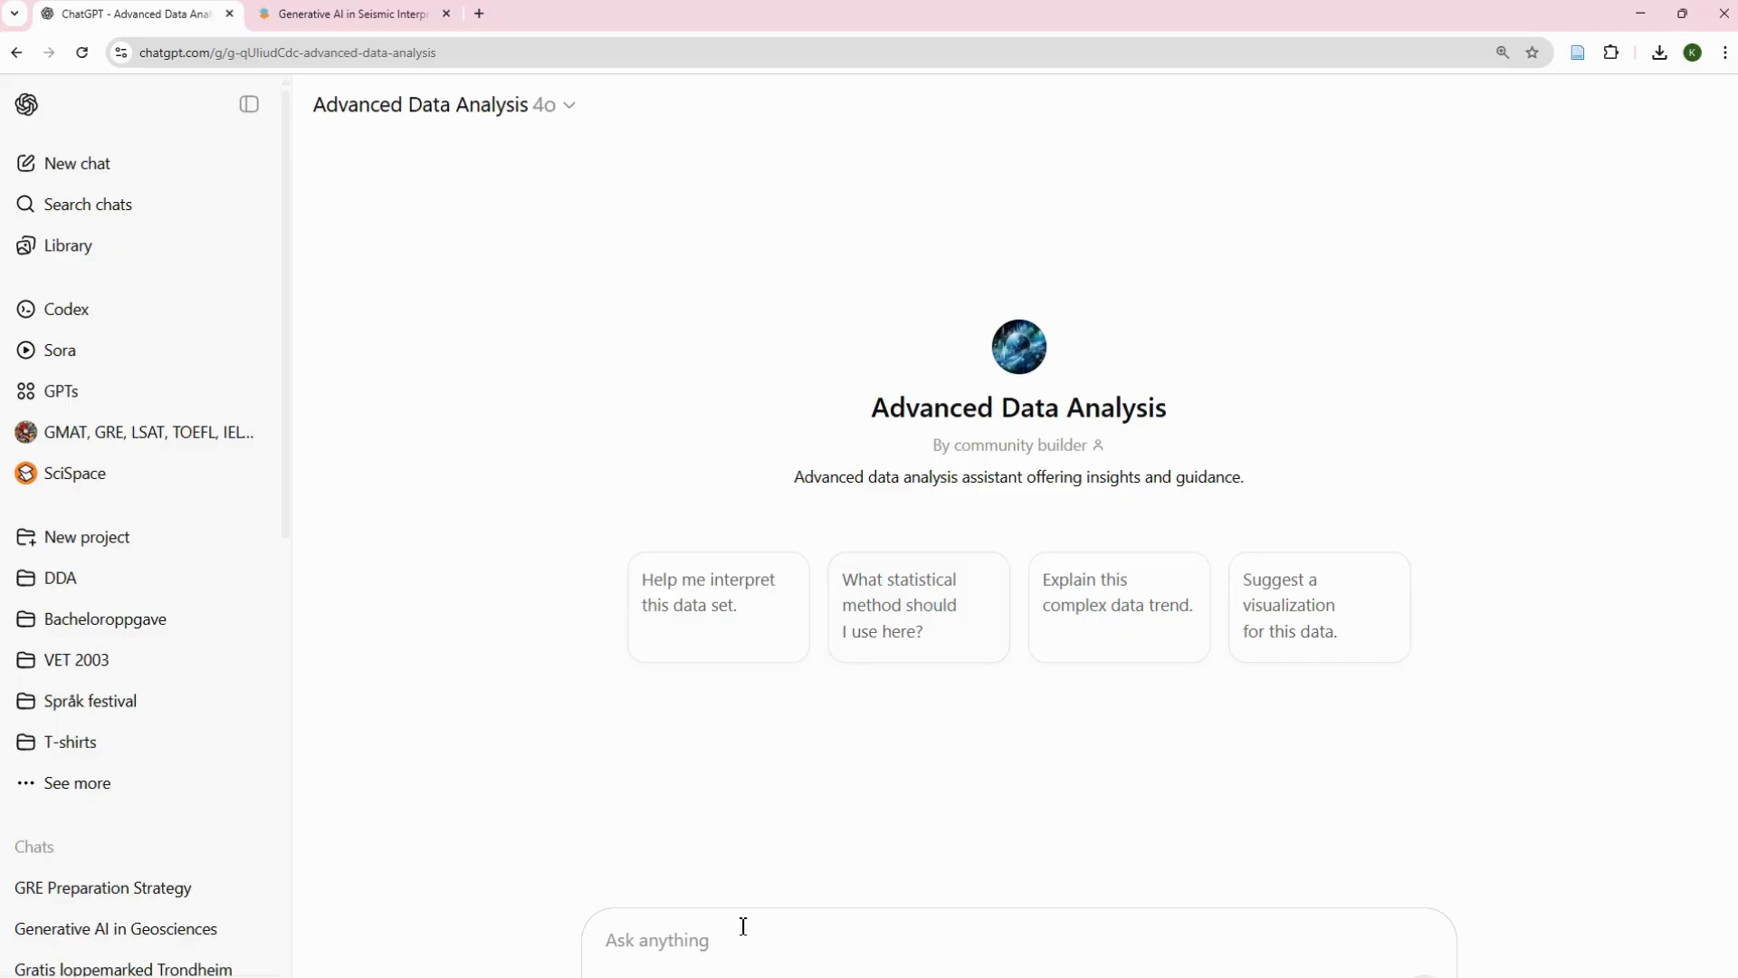